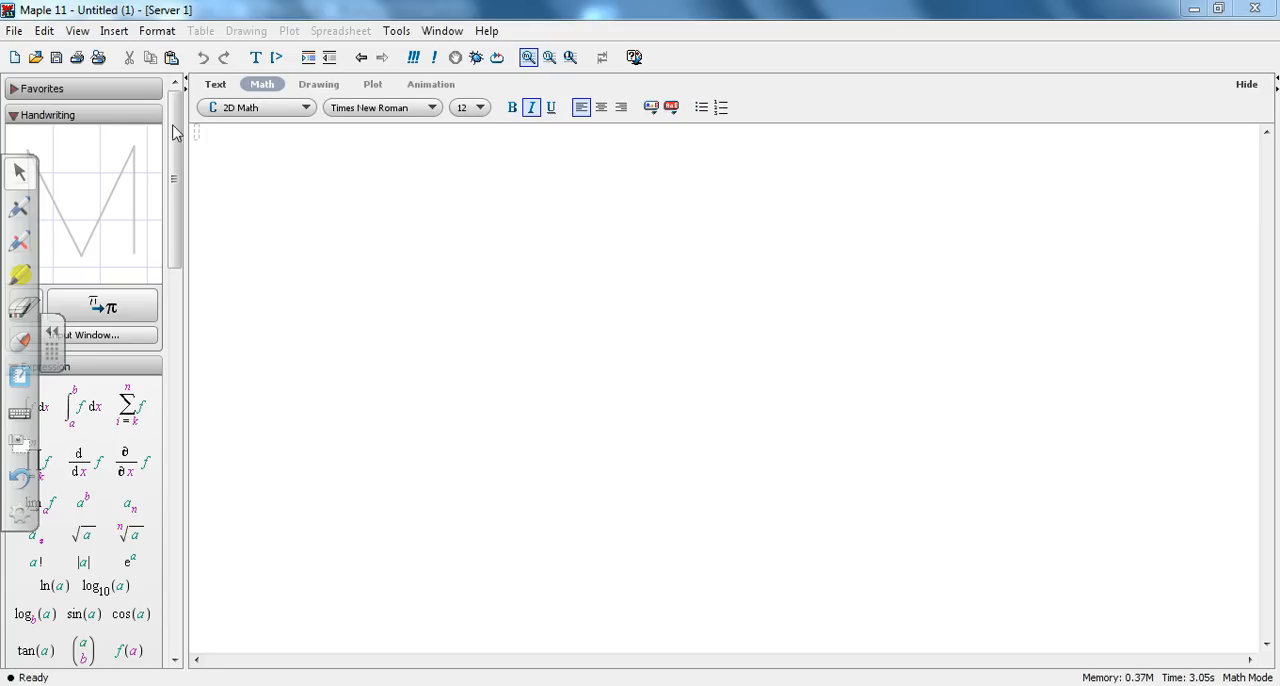
Step: Insert a new execution prompt in the blank worksheet and enlarge the worksheet's zoom
click(203, 135)
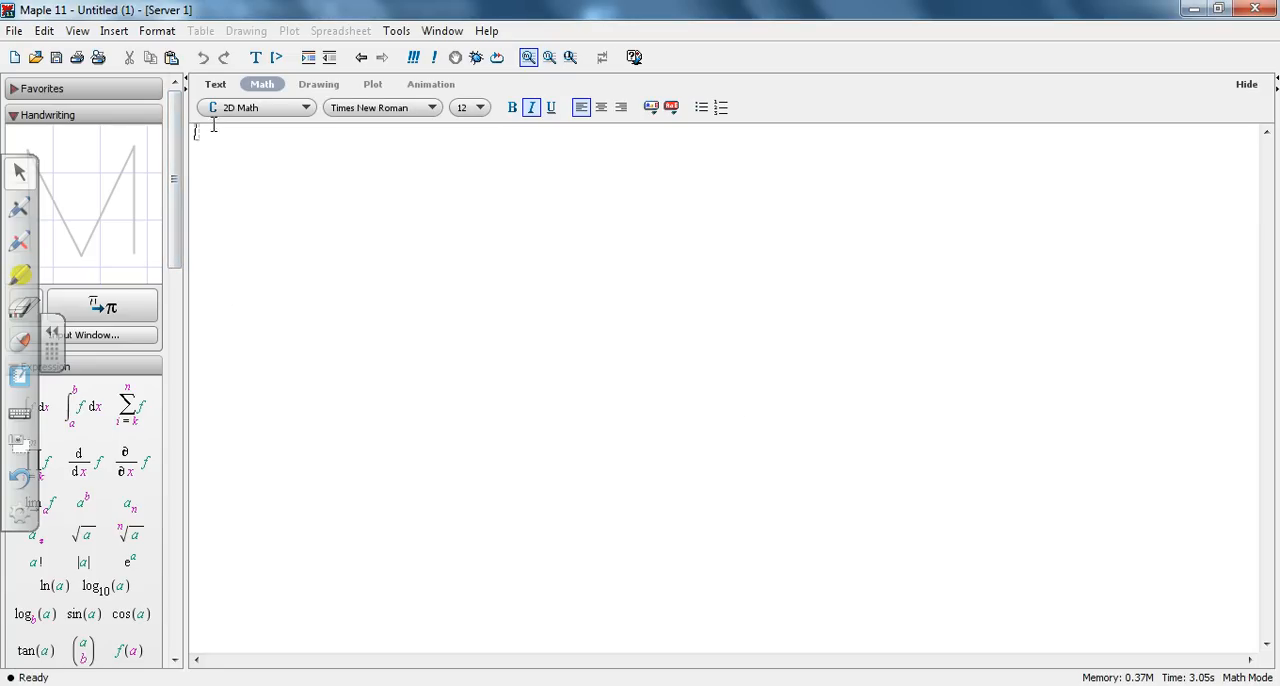
click(277, 58)
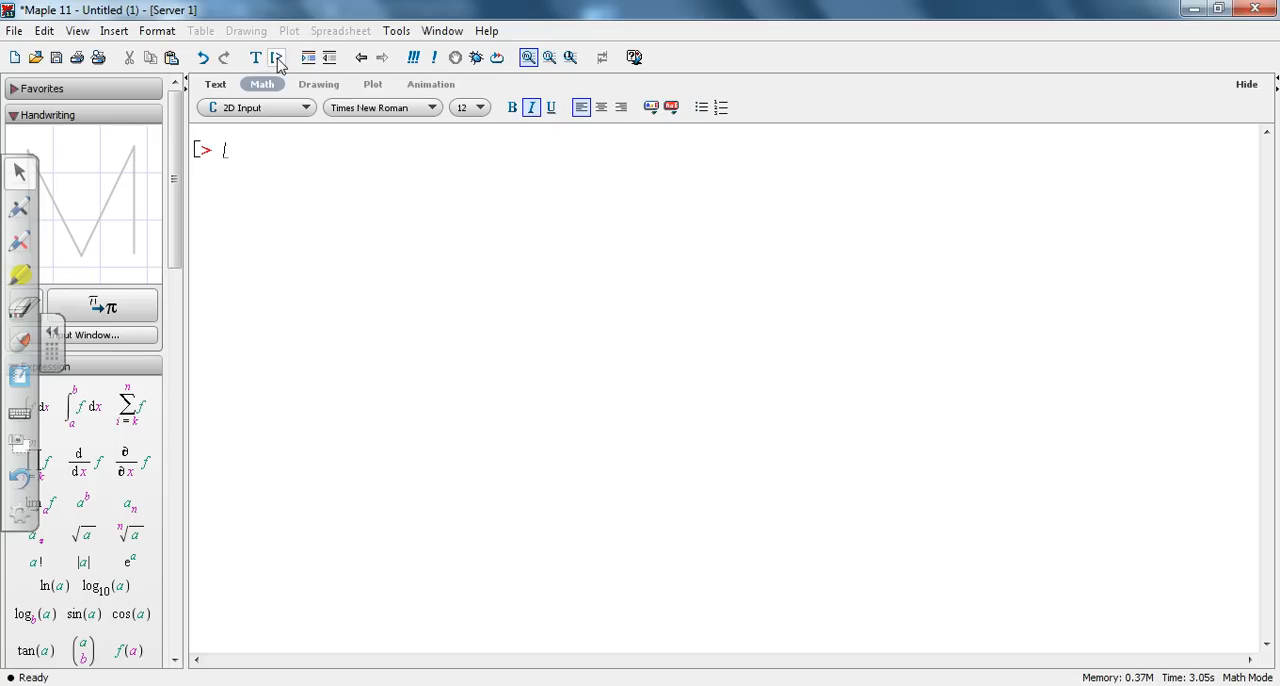
click(549, 58)
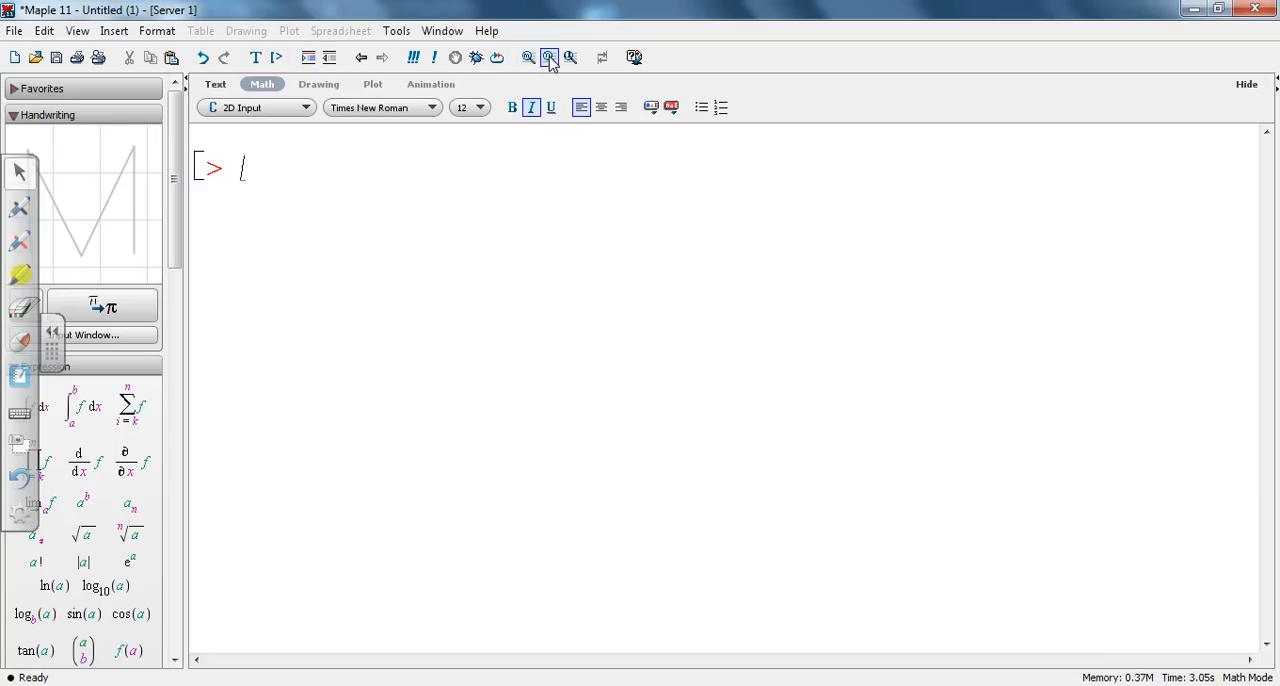
Step: Launch the ODE Analyzer assistant
click(398, 32)
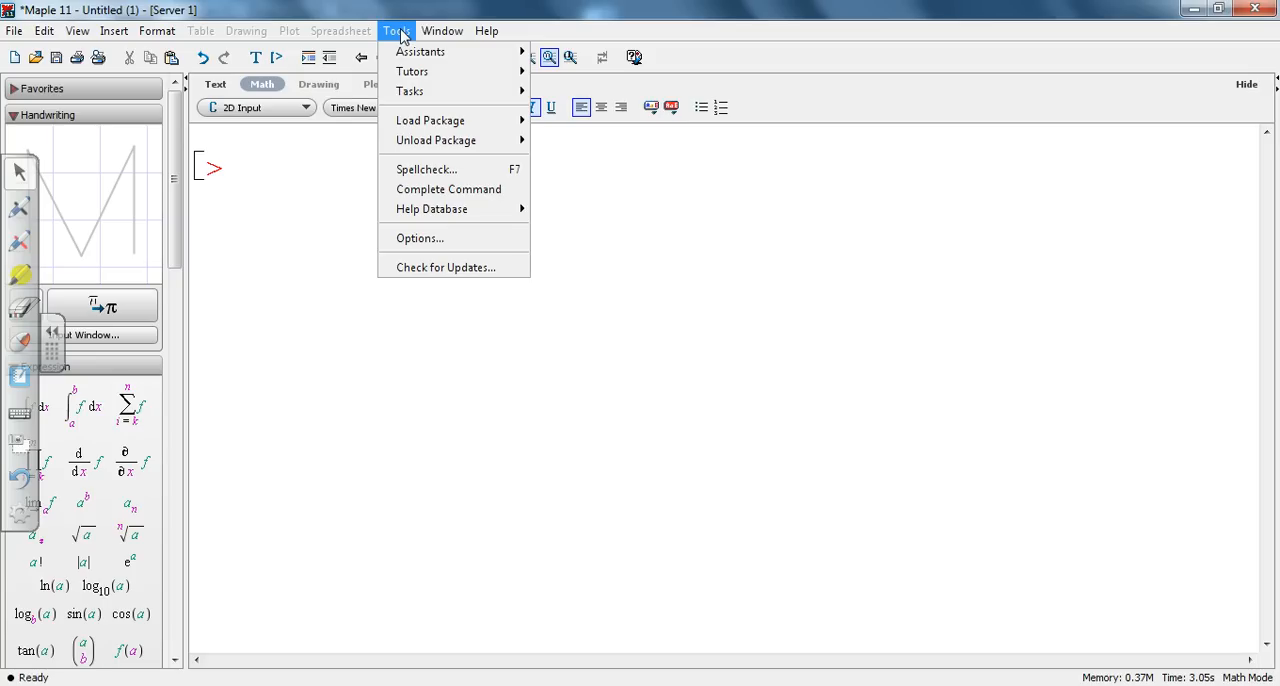
mouse_move(417, 55)
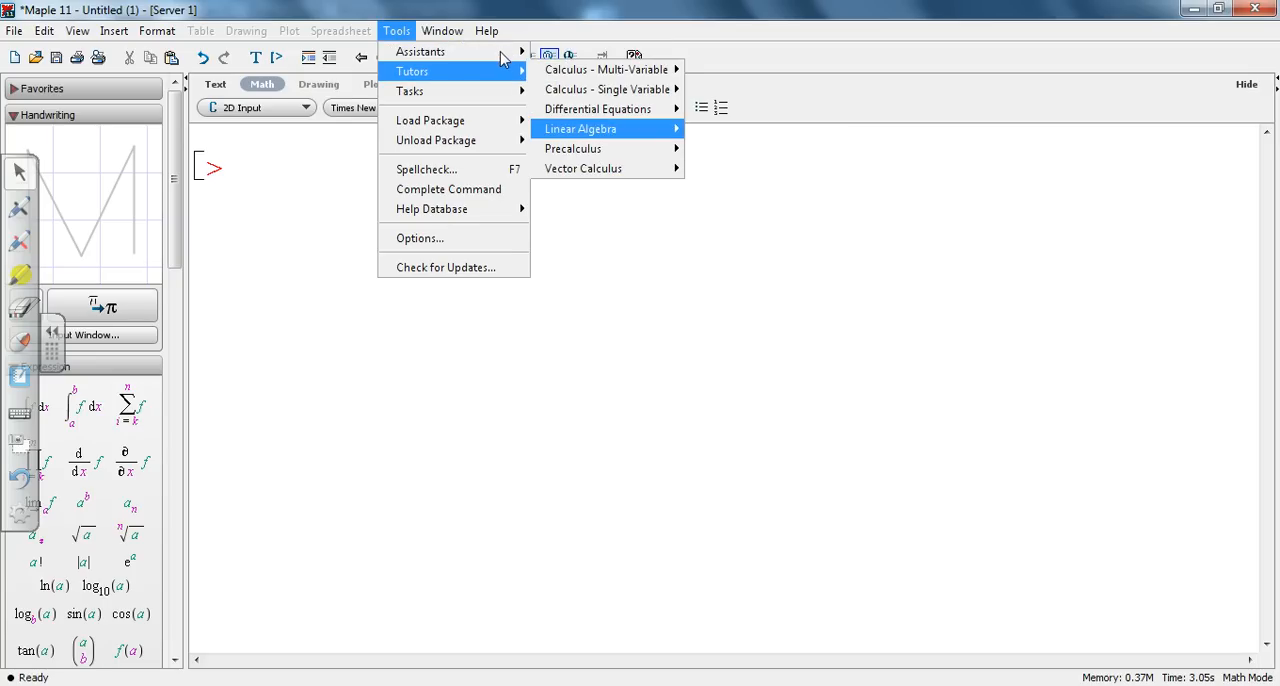
mouse_move(480, 57)
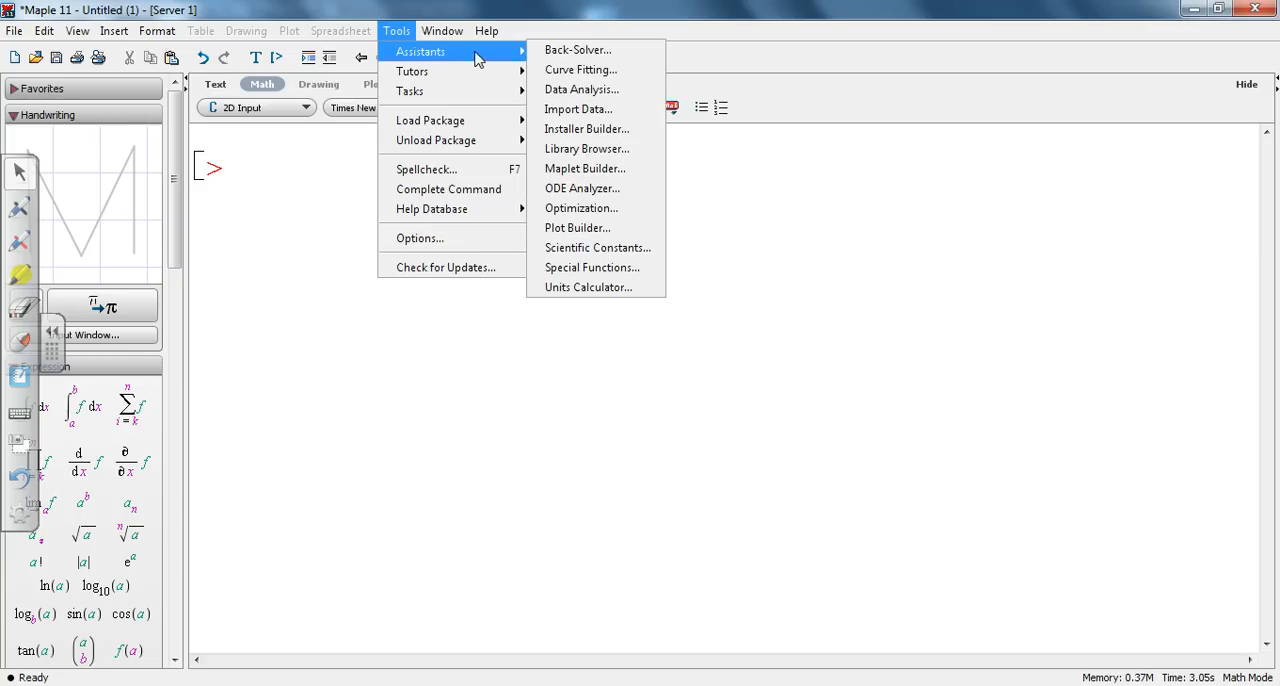
click(609, 192)
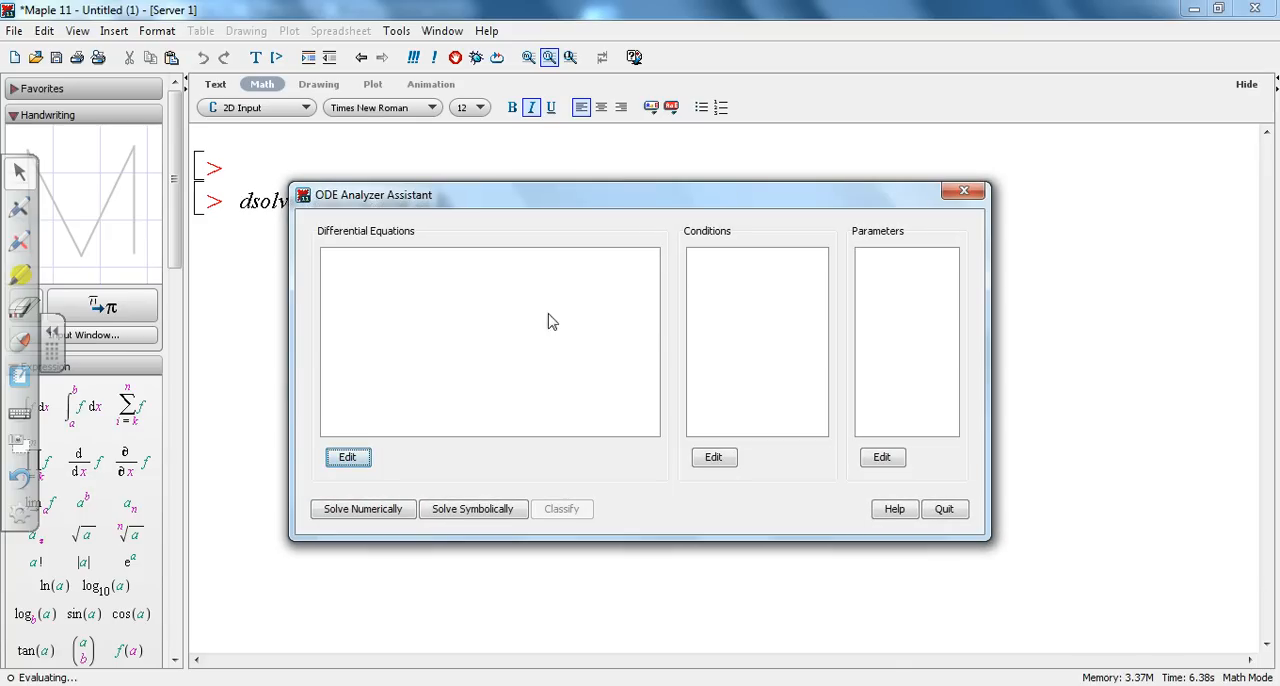
Step: Start a new differential equation and insert the first-order derivative of y with respect to x using the Derivative Assistant
click(348, 457)
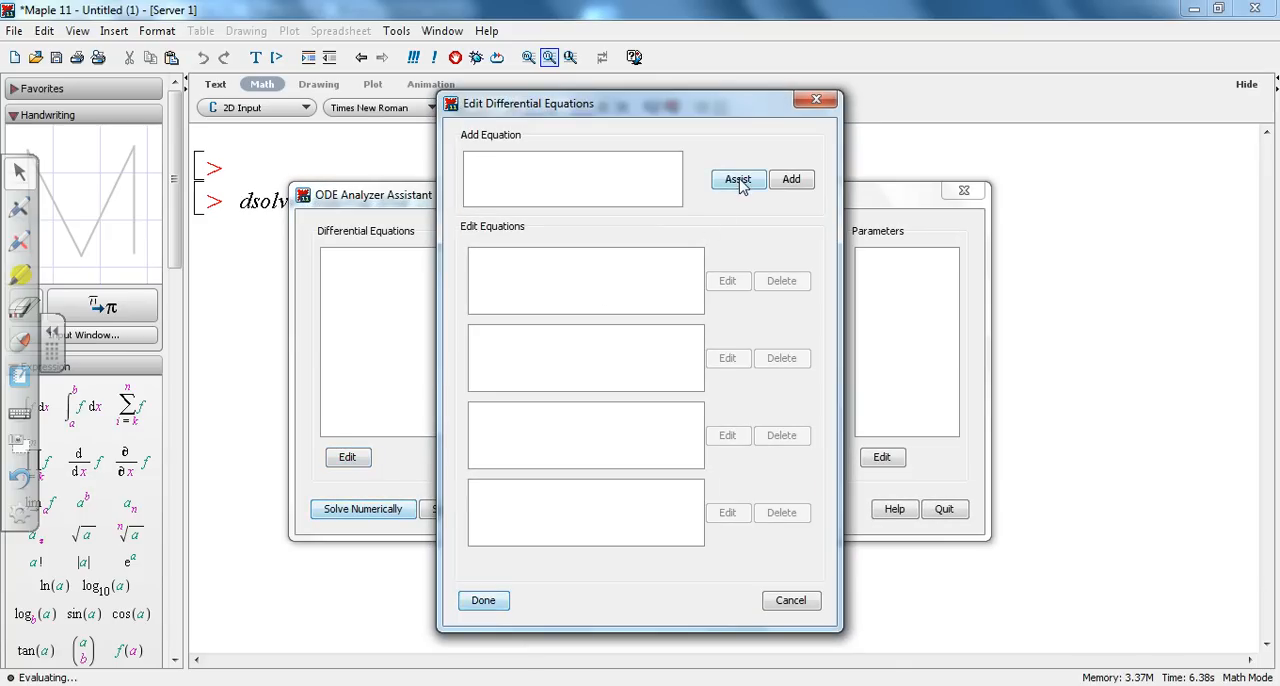
click(737, 179)
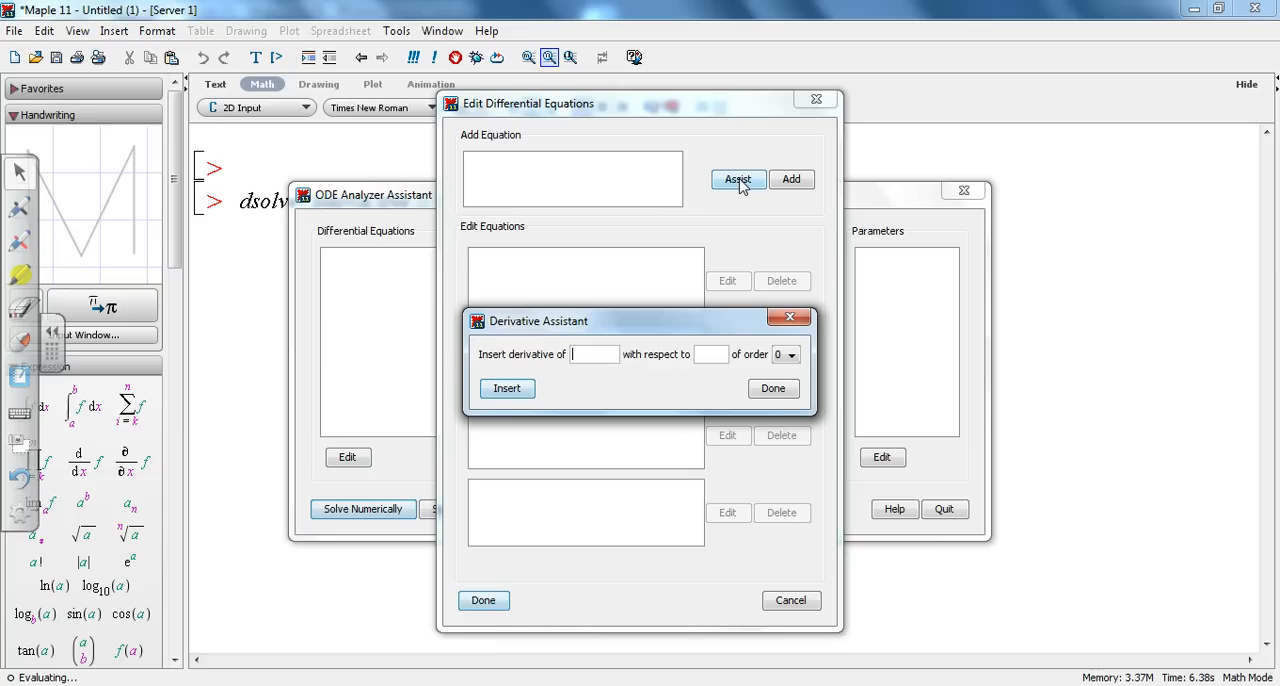
click(605, 348)
text(y)
click(724, 352)
text(x)
click(791, 356)
click(784, 388)
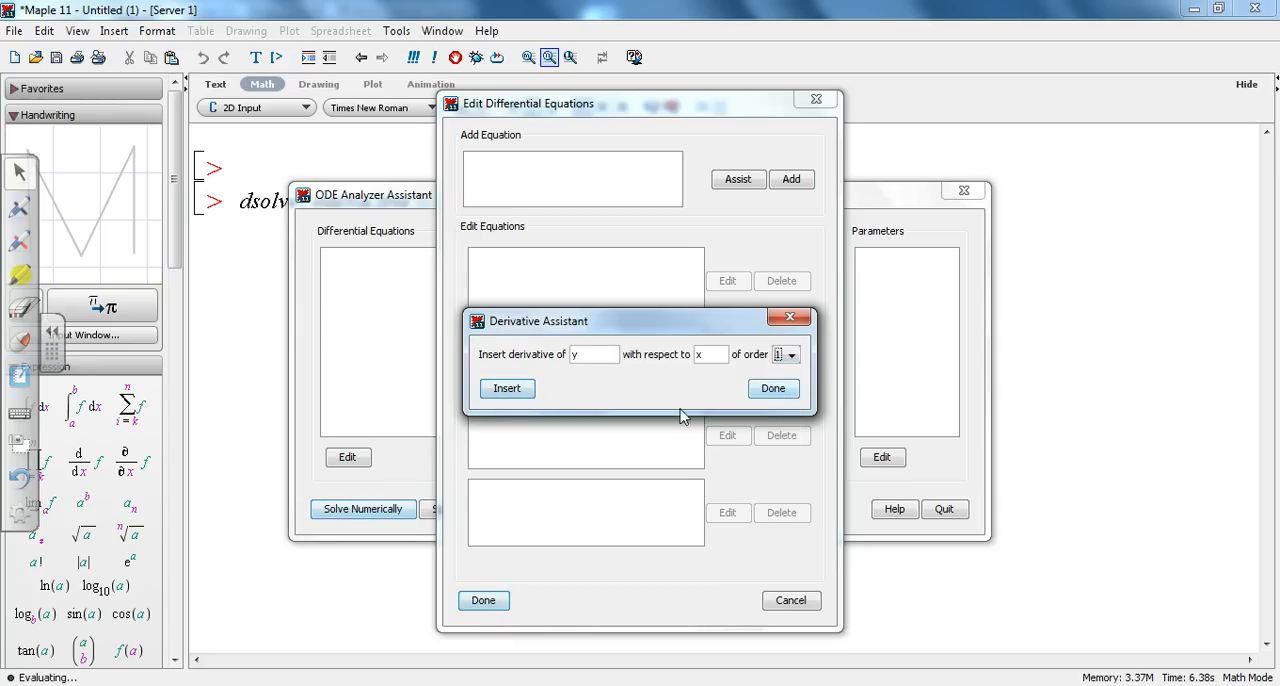
click(510, 390)
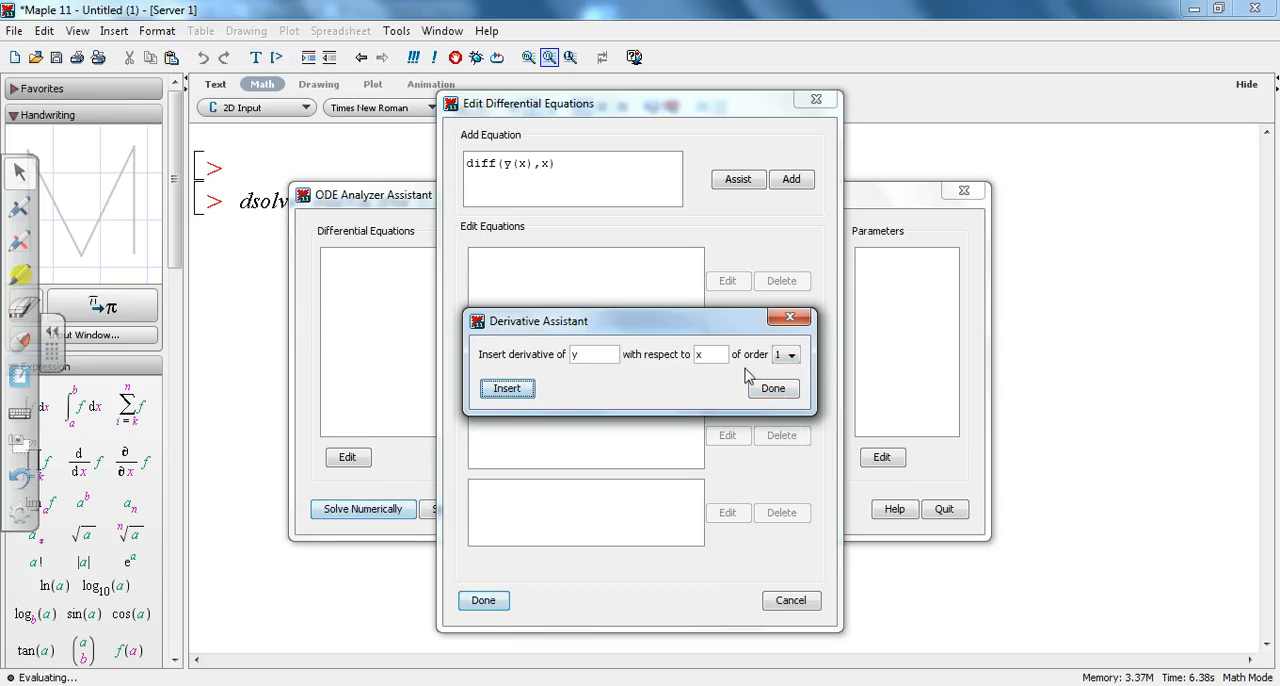
Step: Insert the order 0 term y(x) after the derivative and close the Derivative Assistant
click(791, 355)
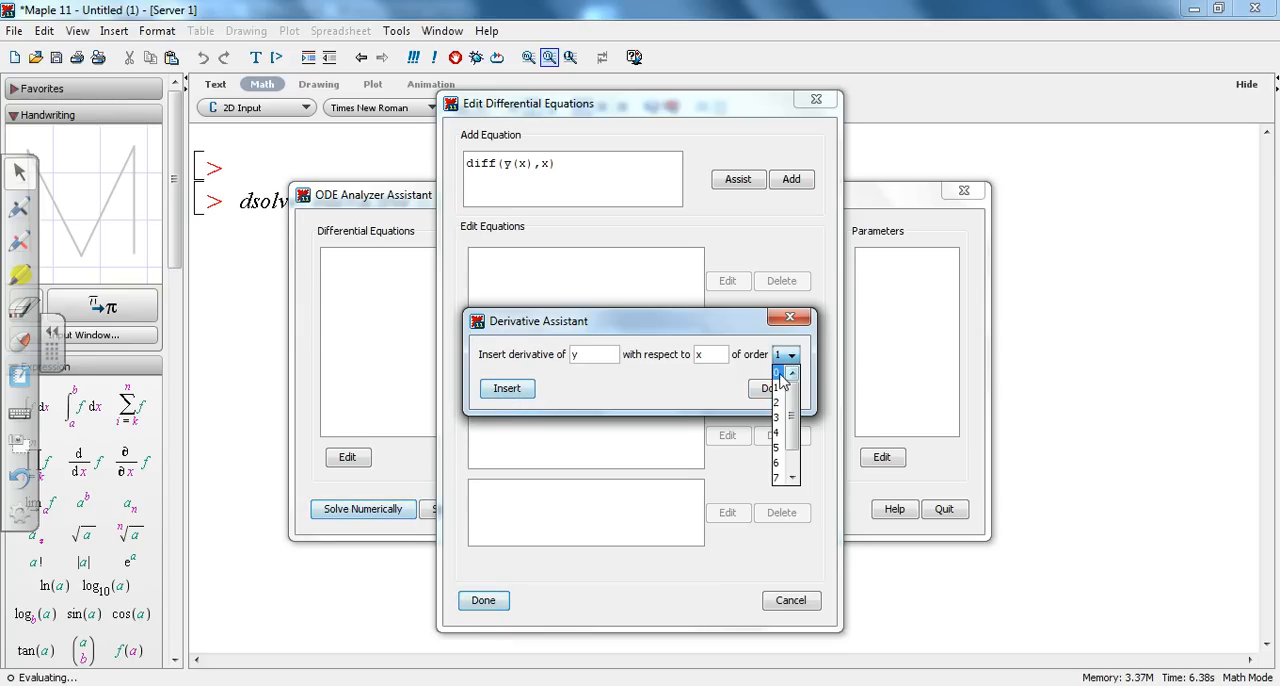
click(780, 374)
click(508, 389)
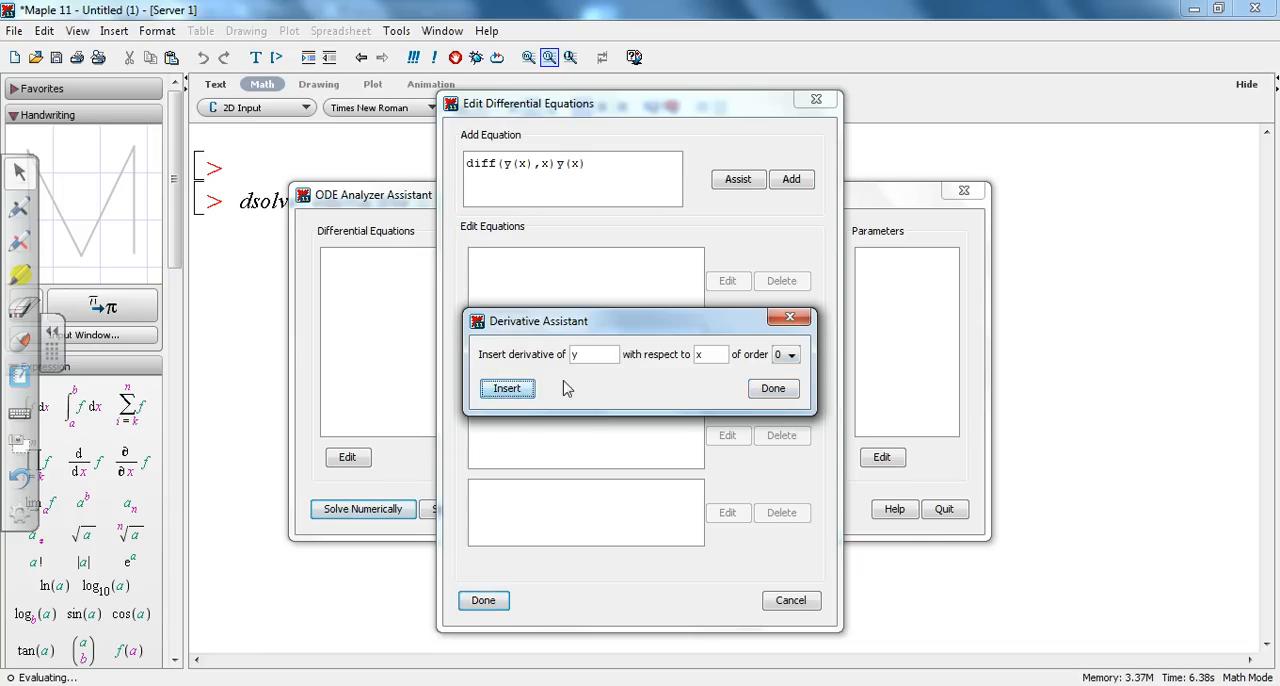
click(771, 392)
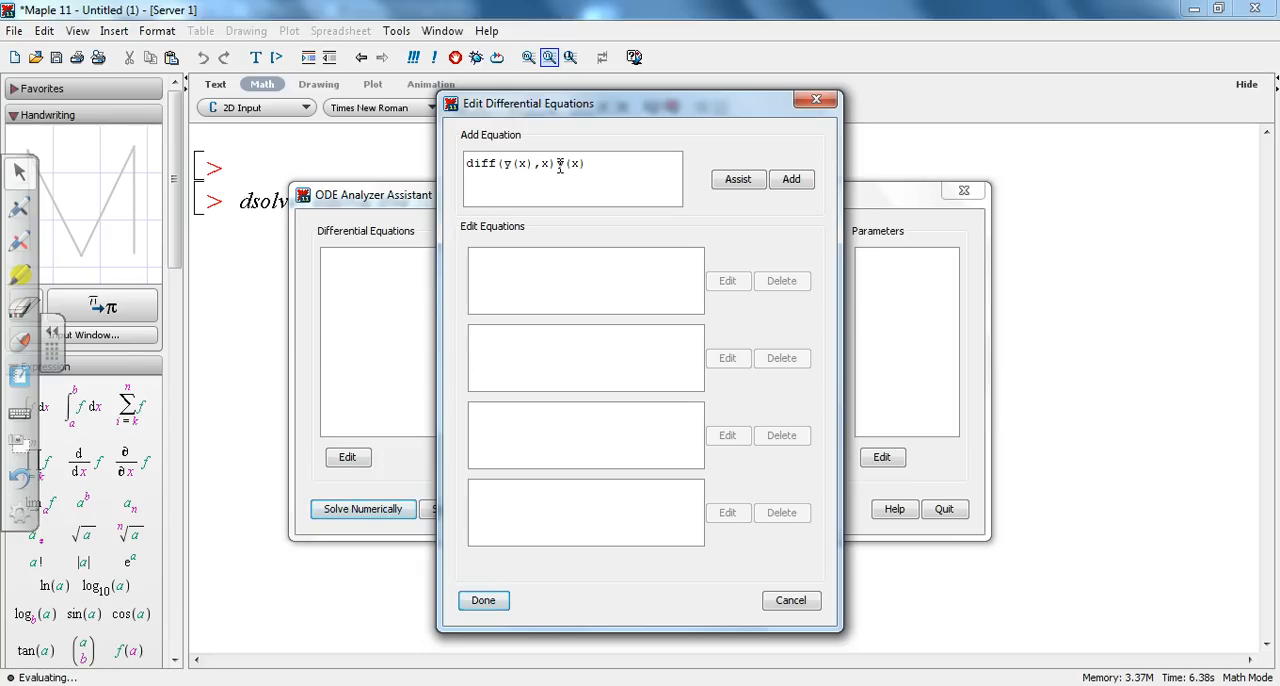
Step: Replace the trailing y(x) with the right-hand side 1/(x+2)^1/2 and add the equation to the list
key(Delete)
key(Delete)
key(Delete)
key(Delete)
text(/)
text(+2)^1/2)
click(791, 178)
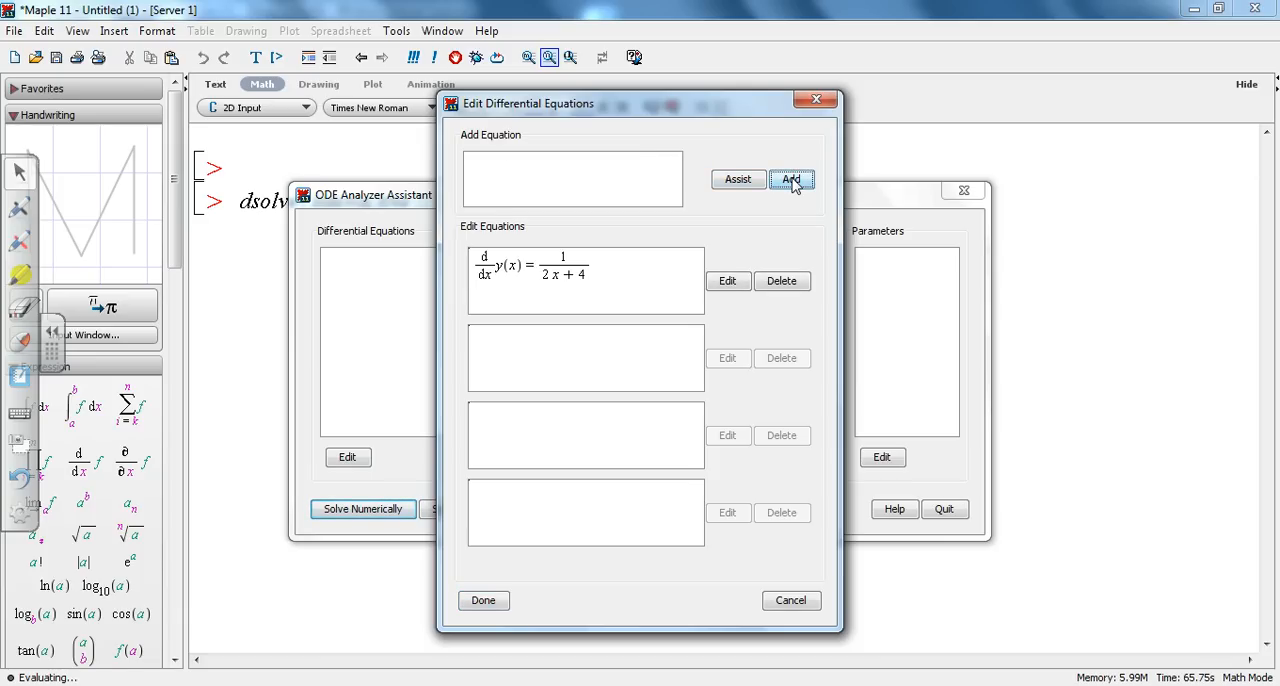
Step: Edit the listed equation so that its right-hand side is 1/((x+2)^2)
click(727, 283)
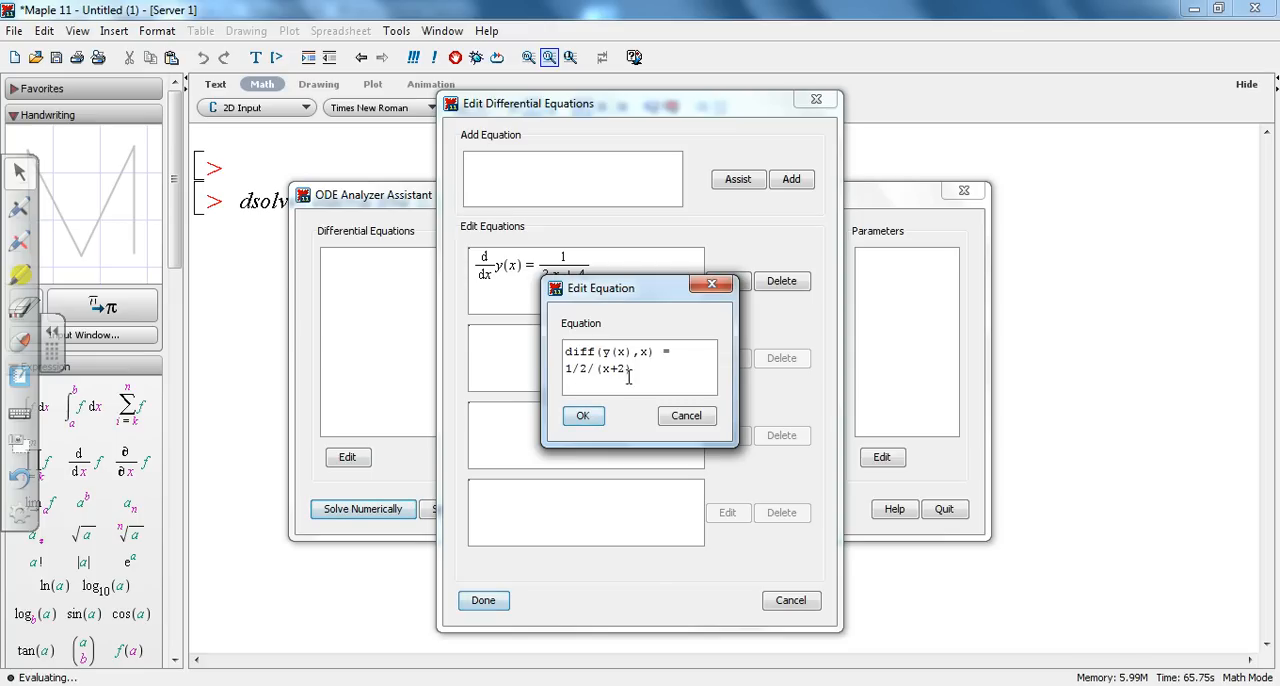
click(589, 368)
key(BackSpace)
key(BackSpace)
key(Right)
key(Right)
key(Right)
key(Right)
key(Left)
key(Left)
key(Left)
key(Left)
text(()
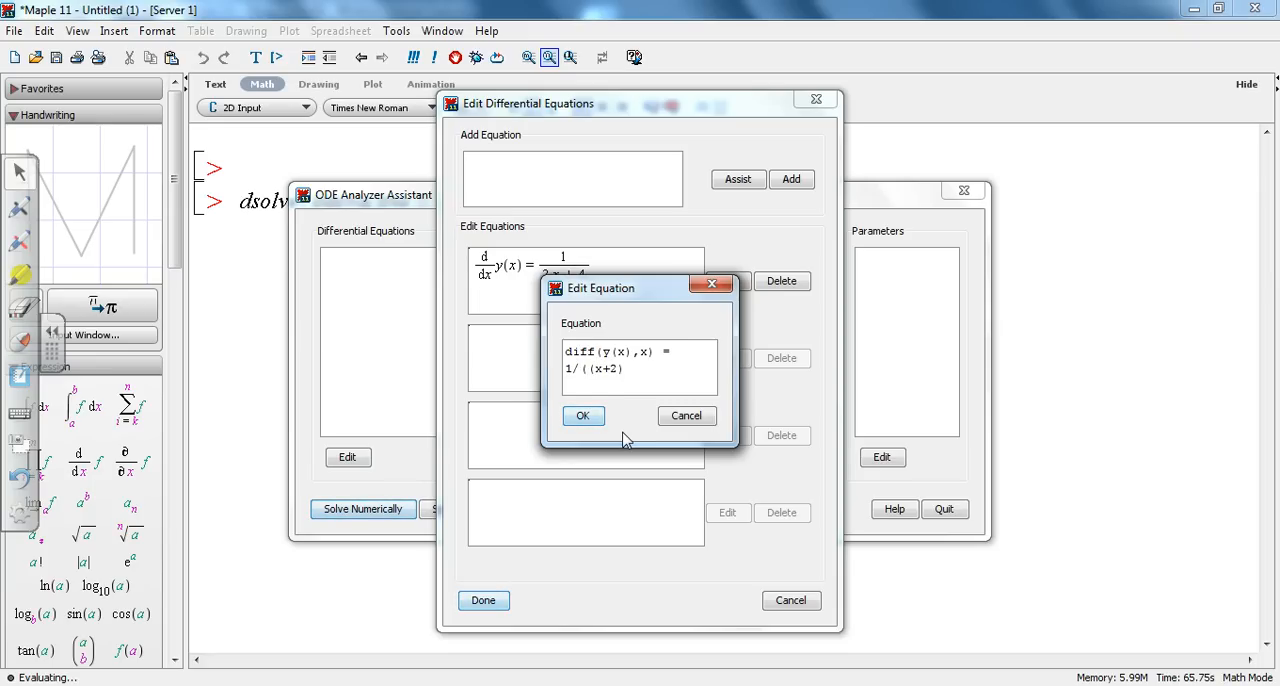
key(Right)
key(Right)
key(Right)
key(Right)
key(Right)
text(^2)
click(583, 416)
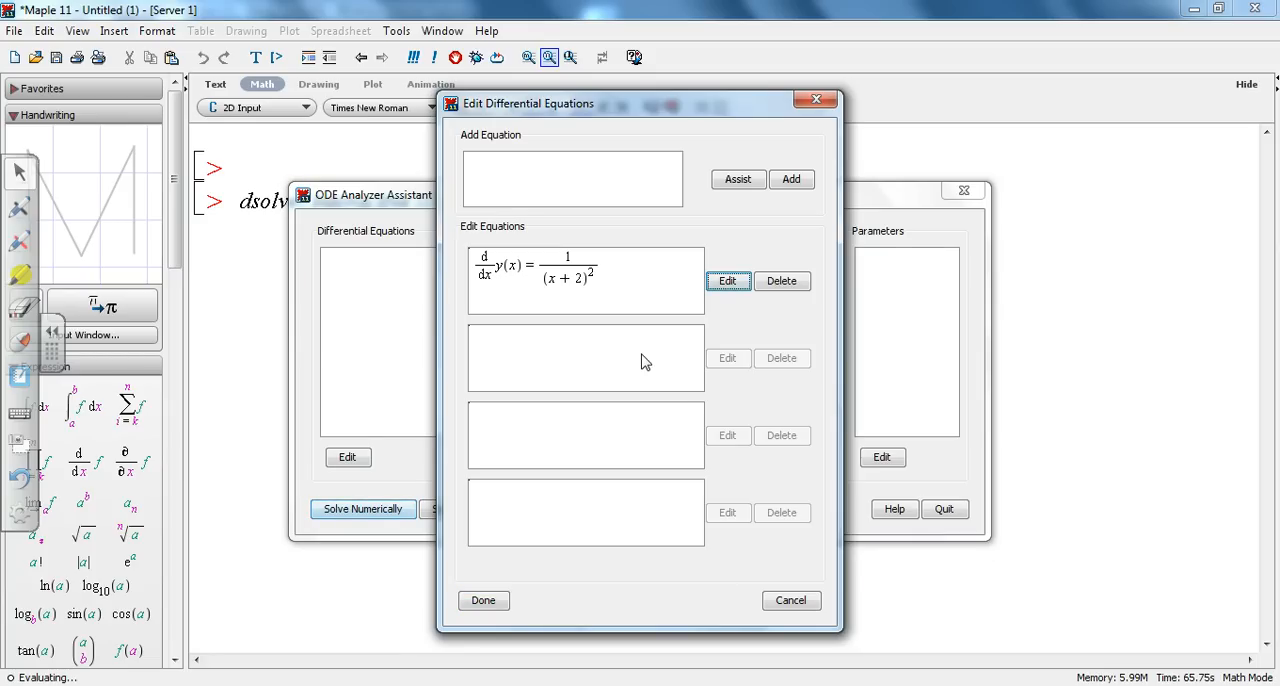
Step: Change the exponent in the equation's denominator to (1/2)
click(733, 279)
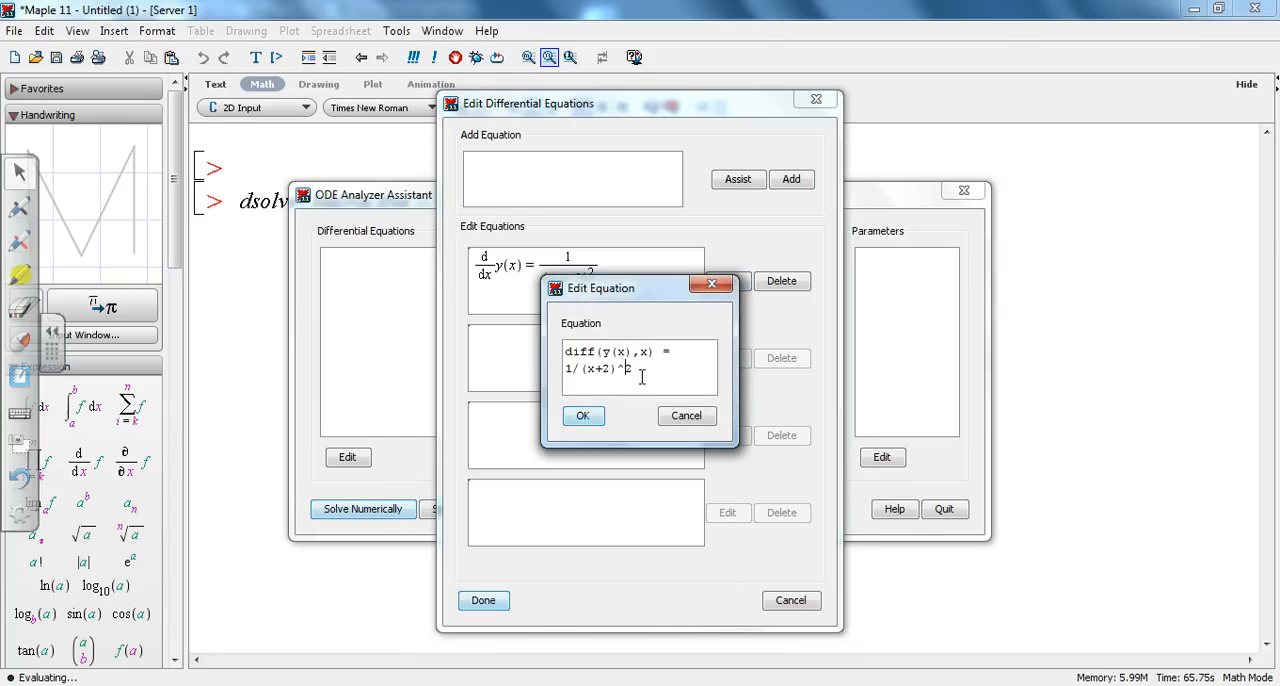
text((-)
text(1/2)
text())
click(582, 416)
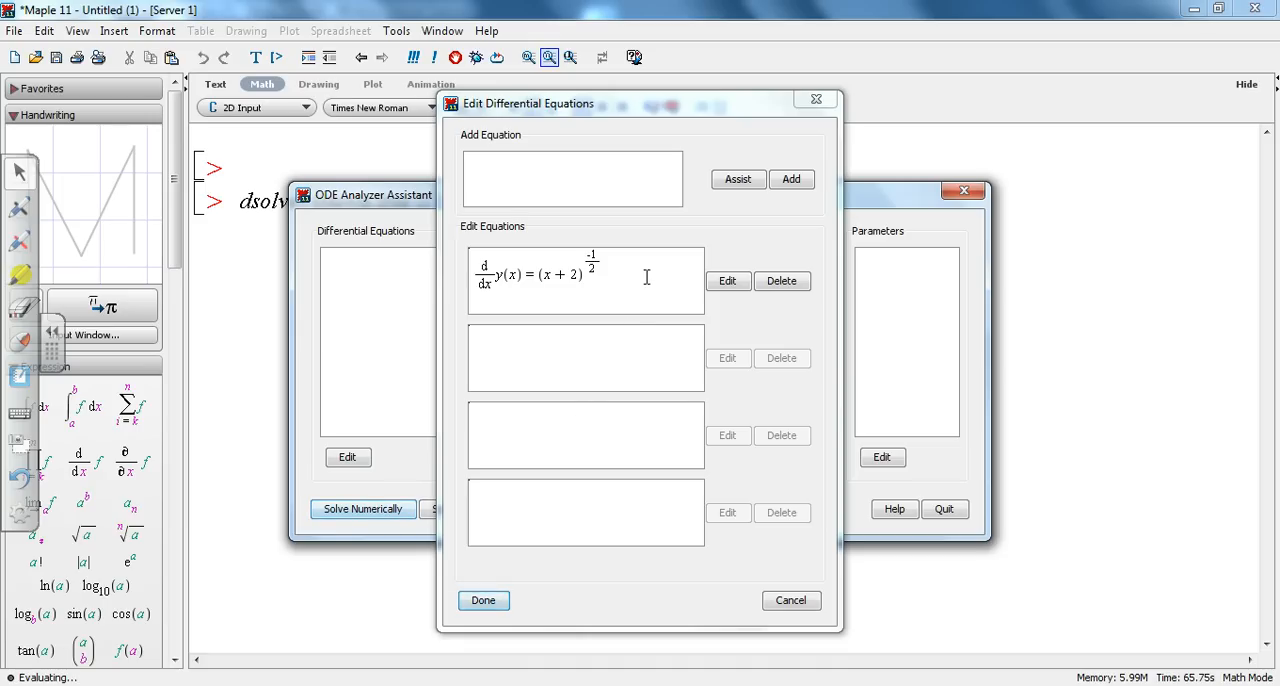
Step: Try to enclose the whole denominator in an extra pair of parentheses, and reopen the equation to check it
click(733, 282)
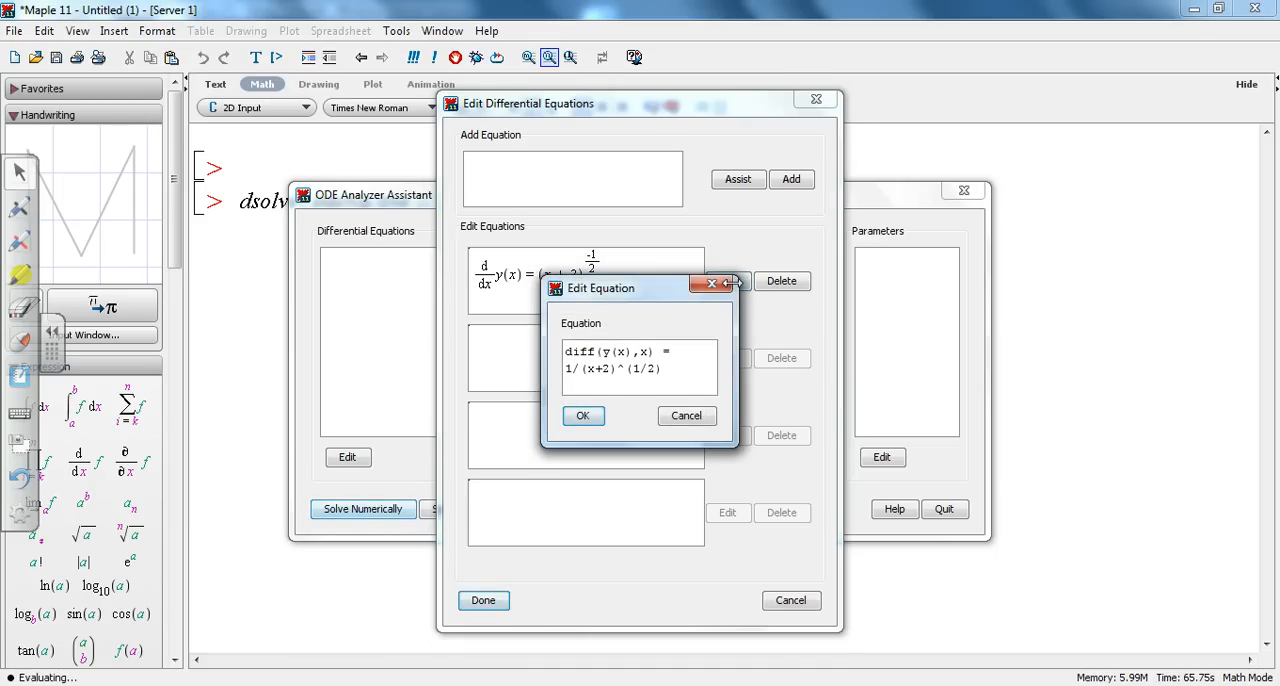
click(580, 370)
text(()
click(670, 368)
text())
click(583, 416)
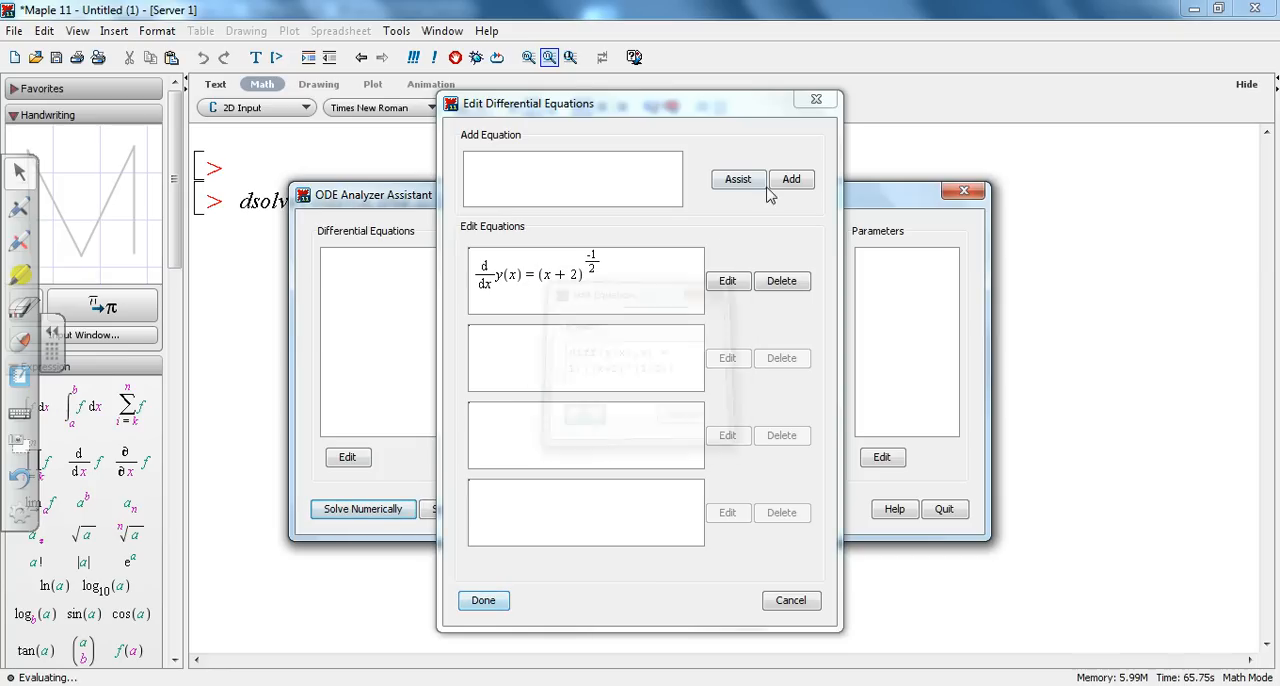
click(727, 281)
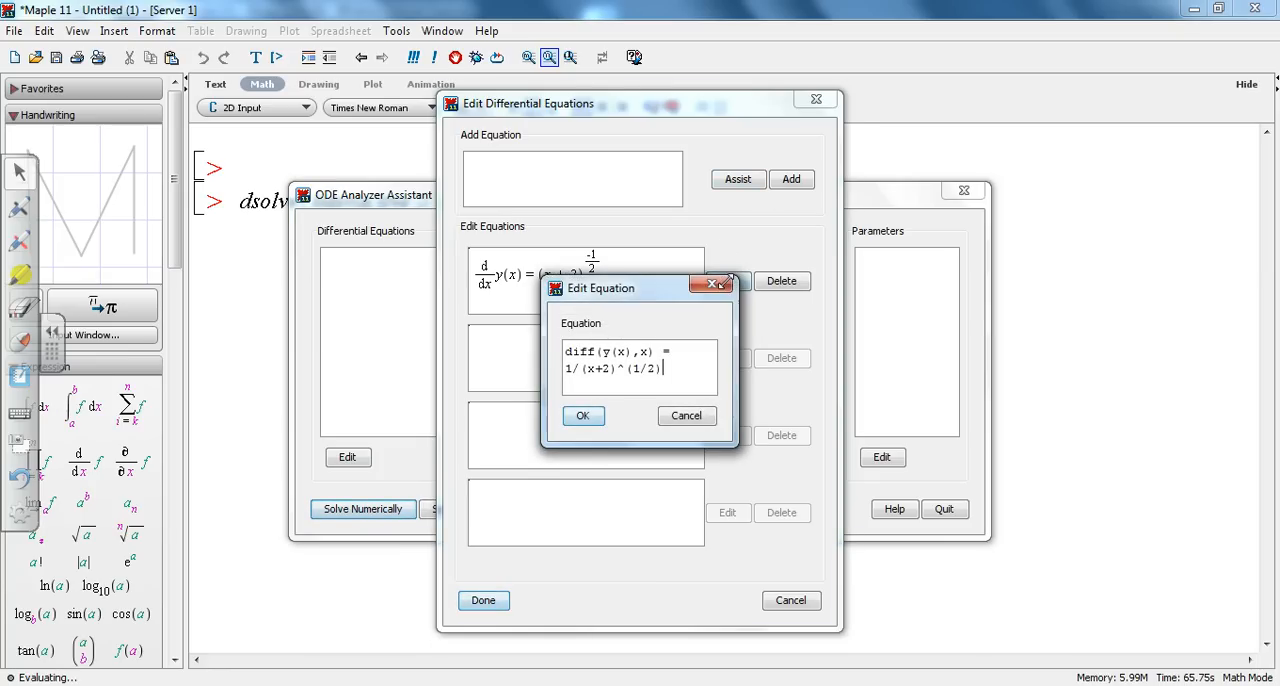
click(588, 417)
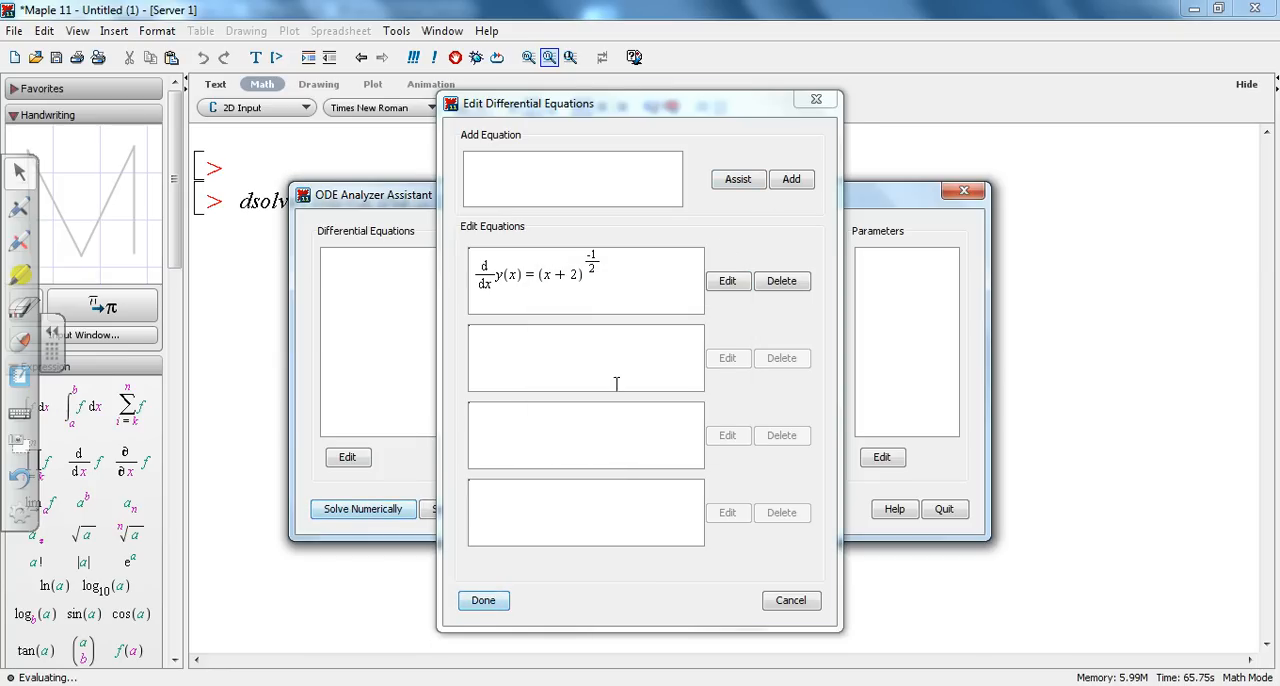
Step: Try entering the right-hand side again as 1/((x+2)^(1/2)), and delete the equation from the list
click(733, 286)
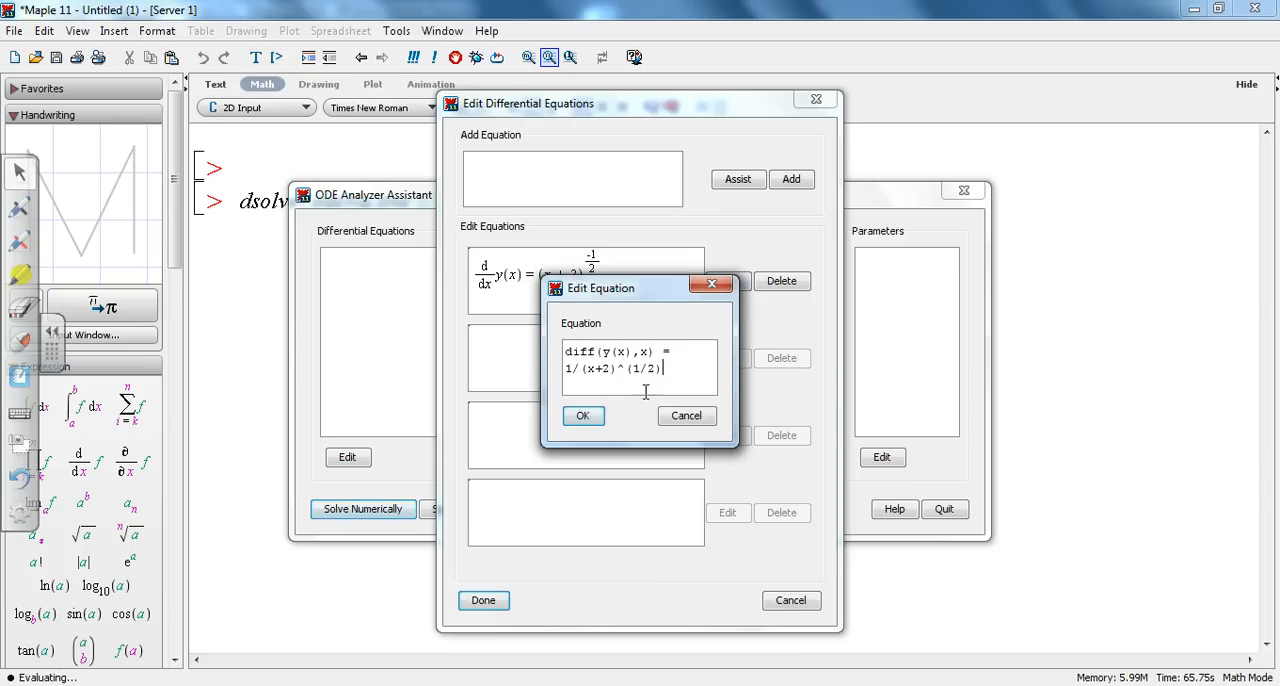
click(580, 370)
text(()
key(Right)
key(Right)
key(Right)
key(Right)
key(Right)
key(Right)
key(Right)
key(Right)
key(Right)
key(Right)
text())
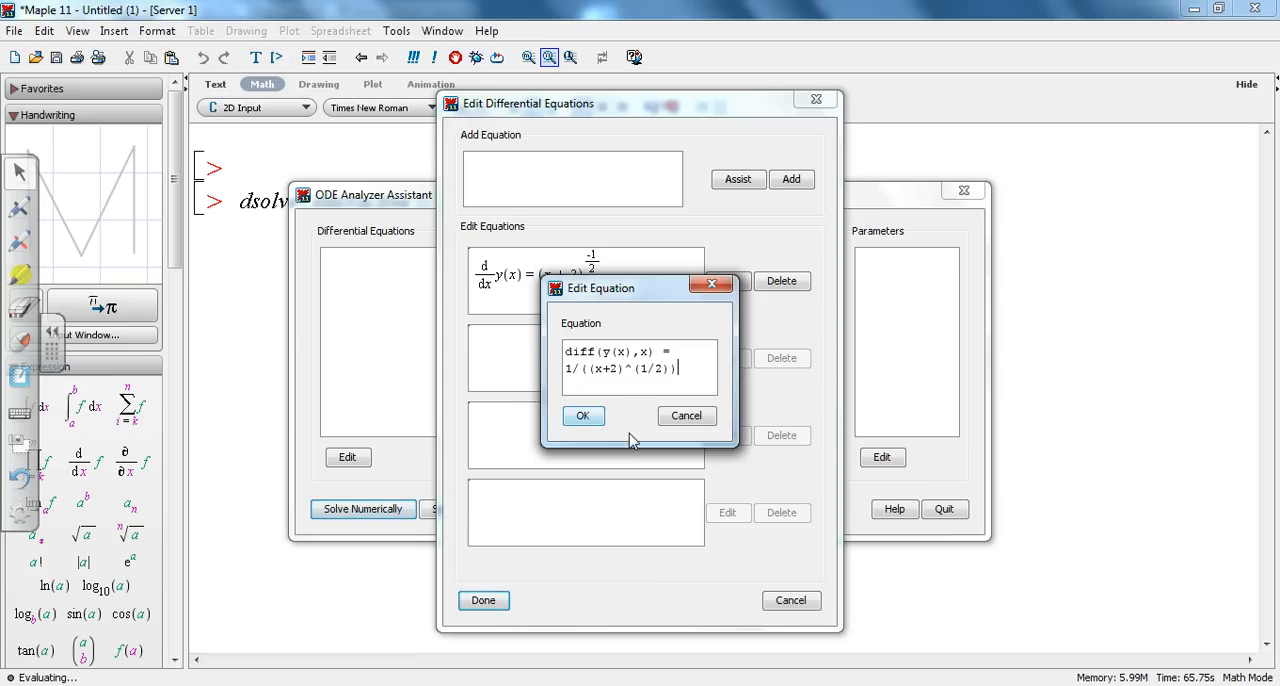
click(593, 416)
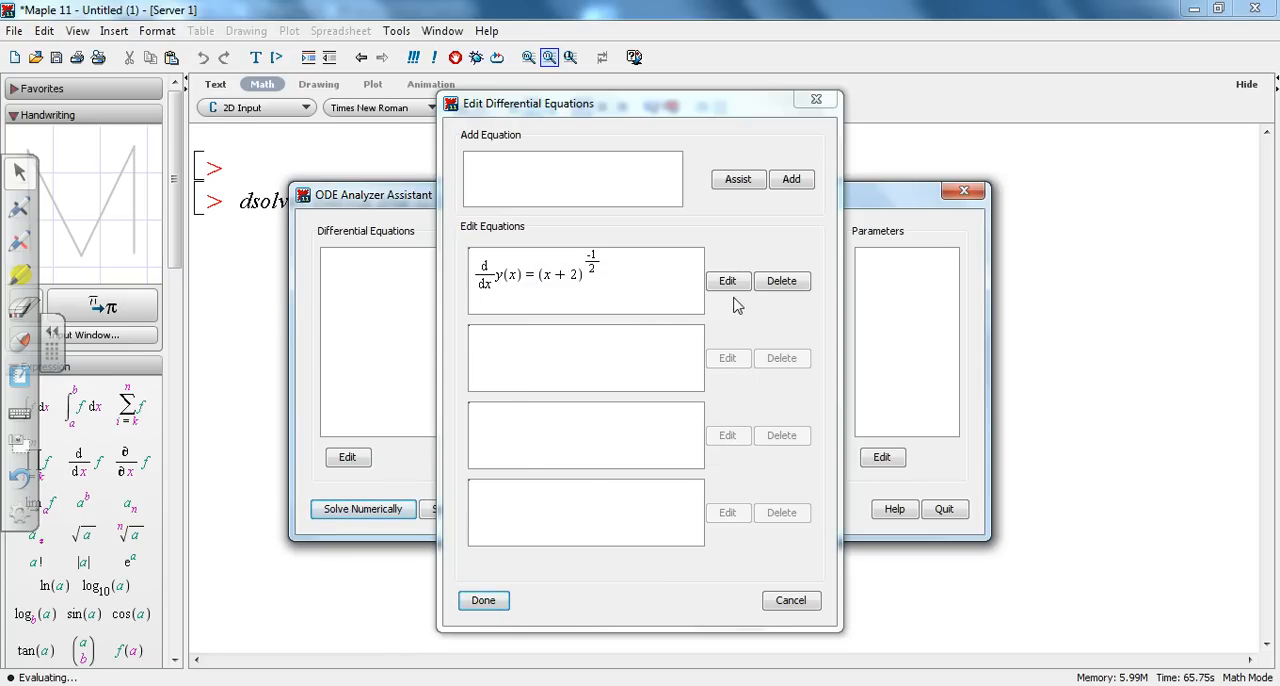
click(782, 283)
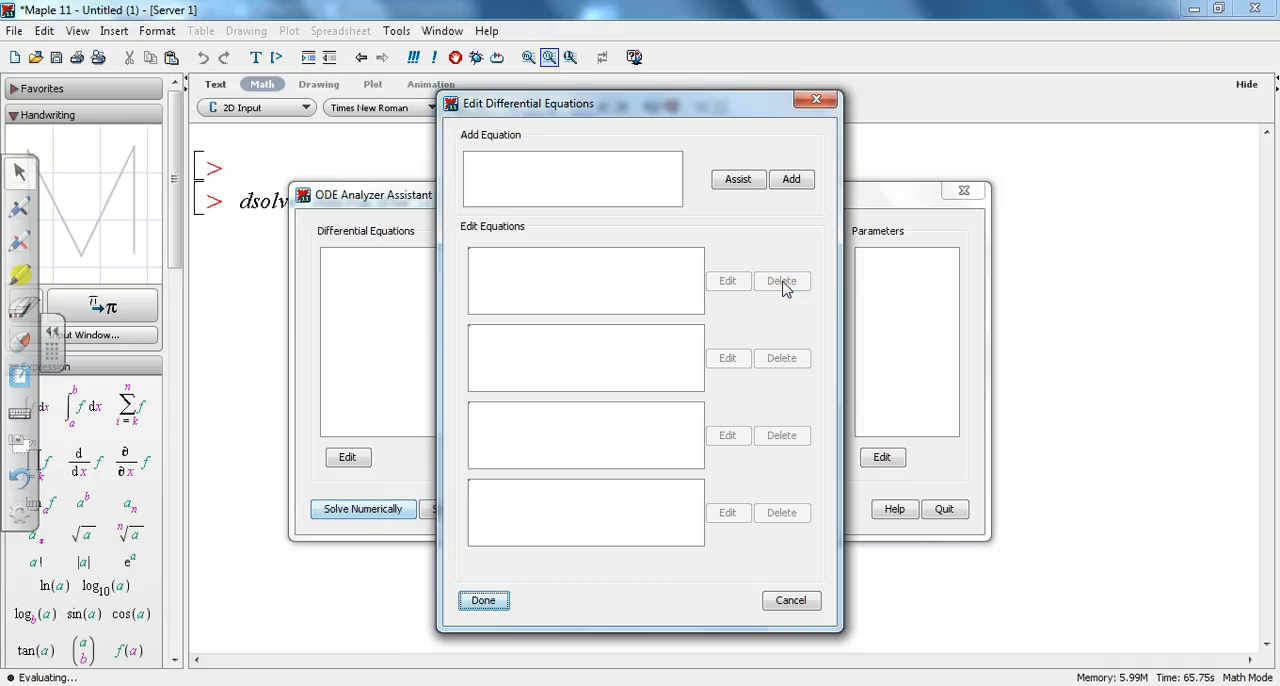
Step: Insert the first-order derivative of y with respect to x into the new equation using the Derivative Assistant
click(740, 188)
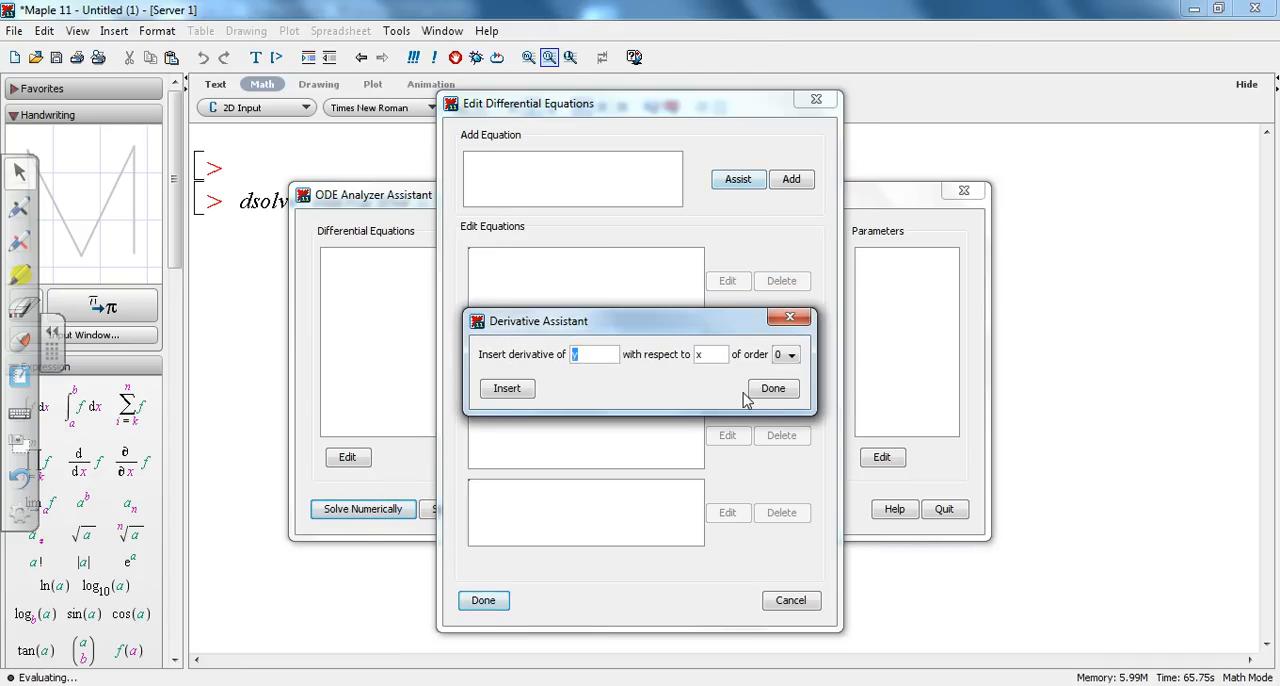
click(786, 356)
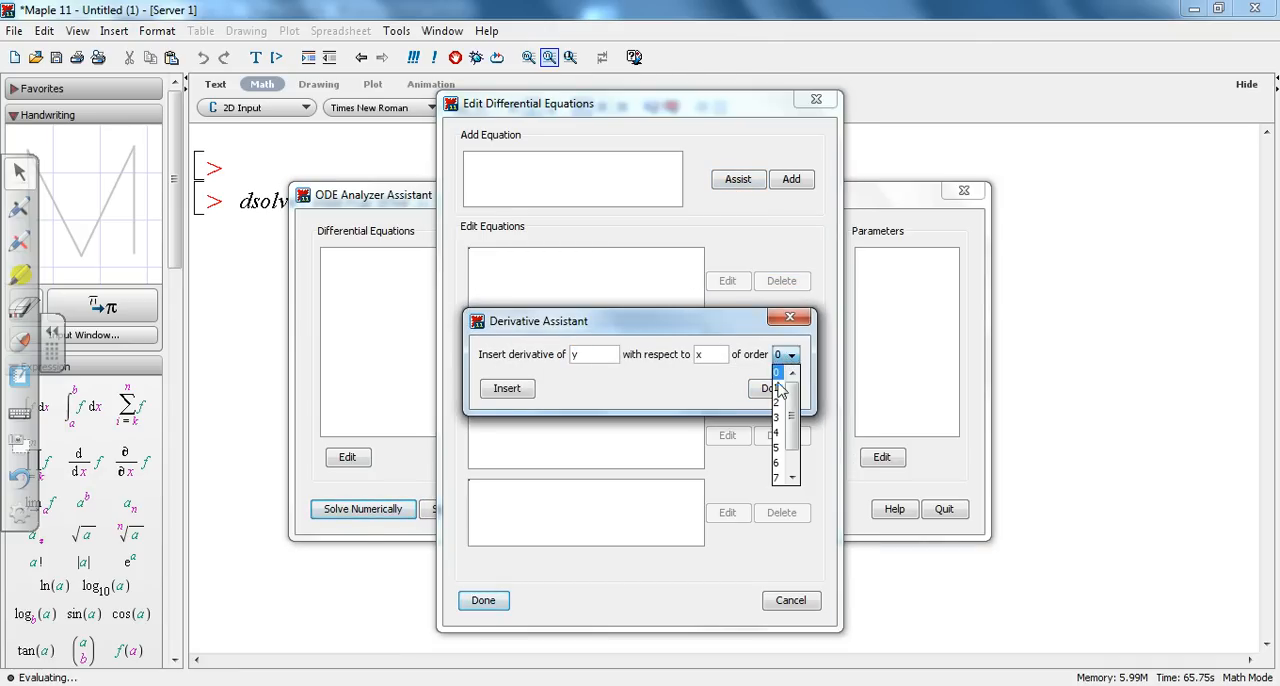
click(782, 382)
click(527, 390)
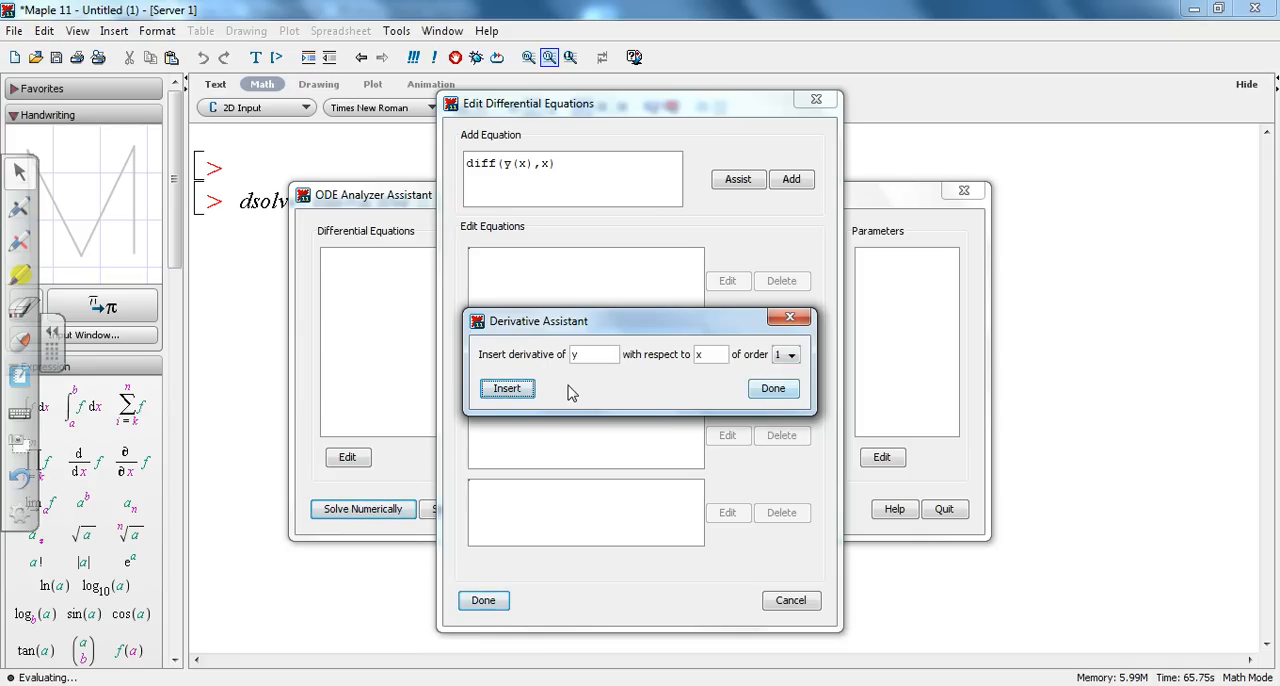
click(776, 392)
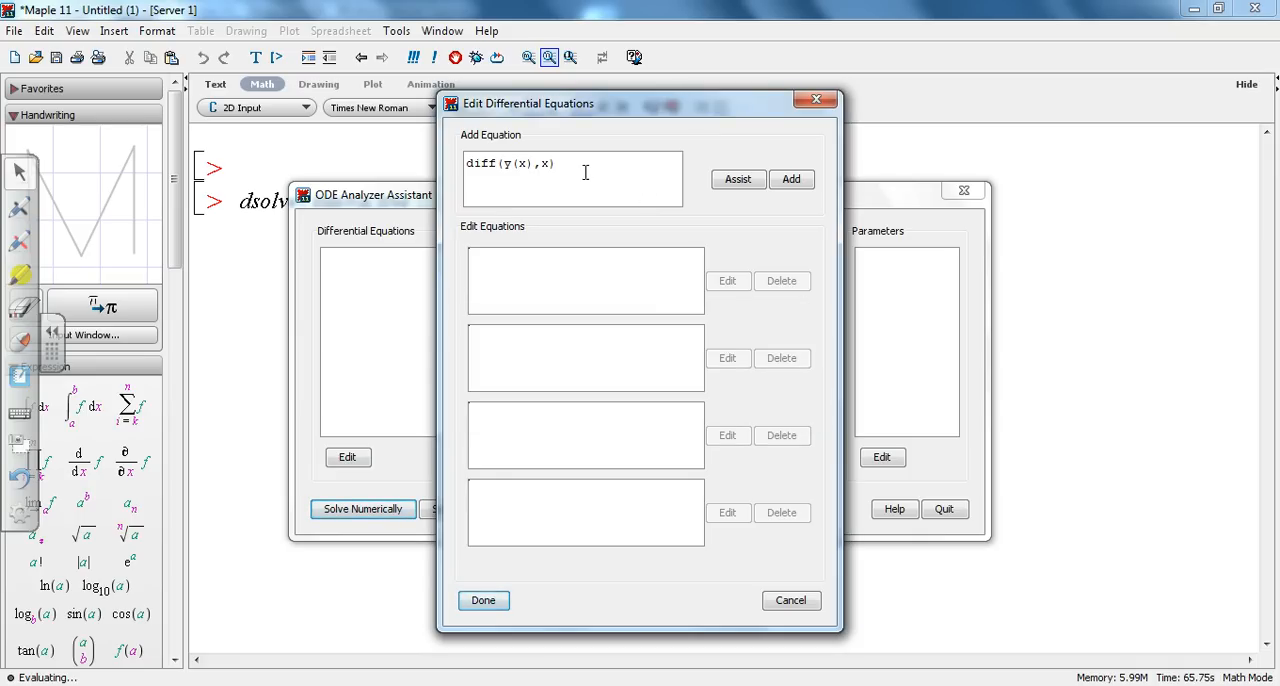
Step: Complete the equation with the right-hand side (x+2)^(-.5), add it to the list and finish editing the differential equations
text(=)
text(((x+2))
key(BackSpace)
text(.5))
click(791, 180)
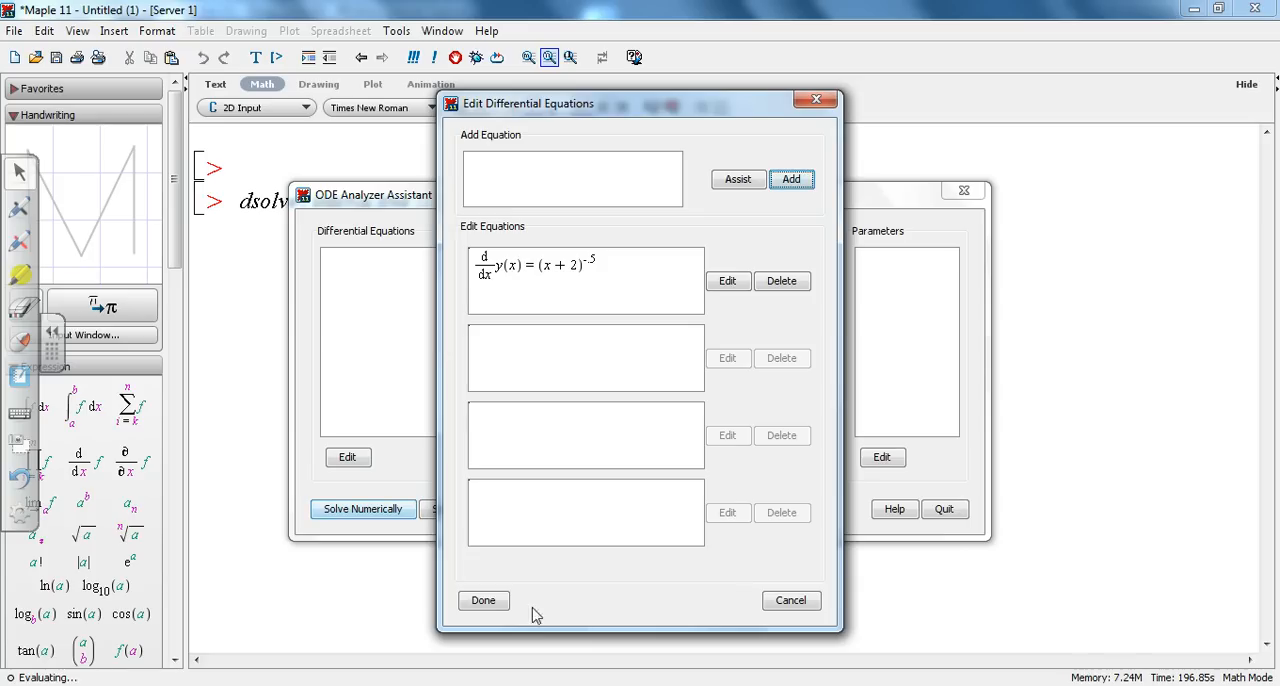
click(484, 601)
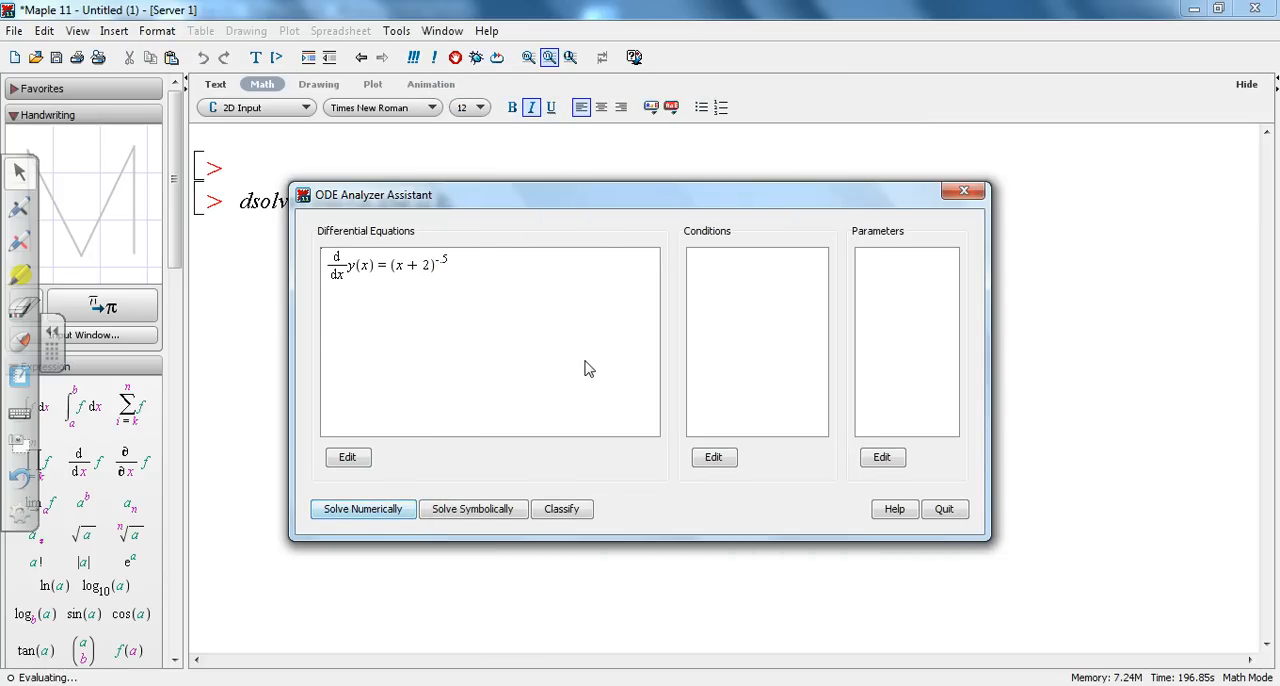
Step: Add the initial condition y(2) = -1 and finish editing the conditions
click(715, 465)
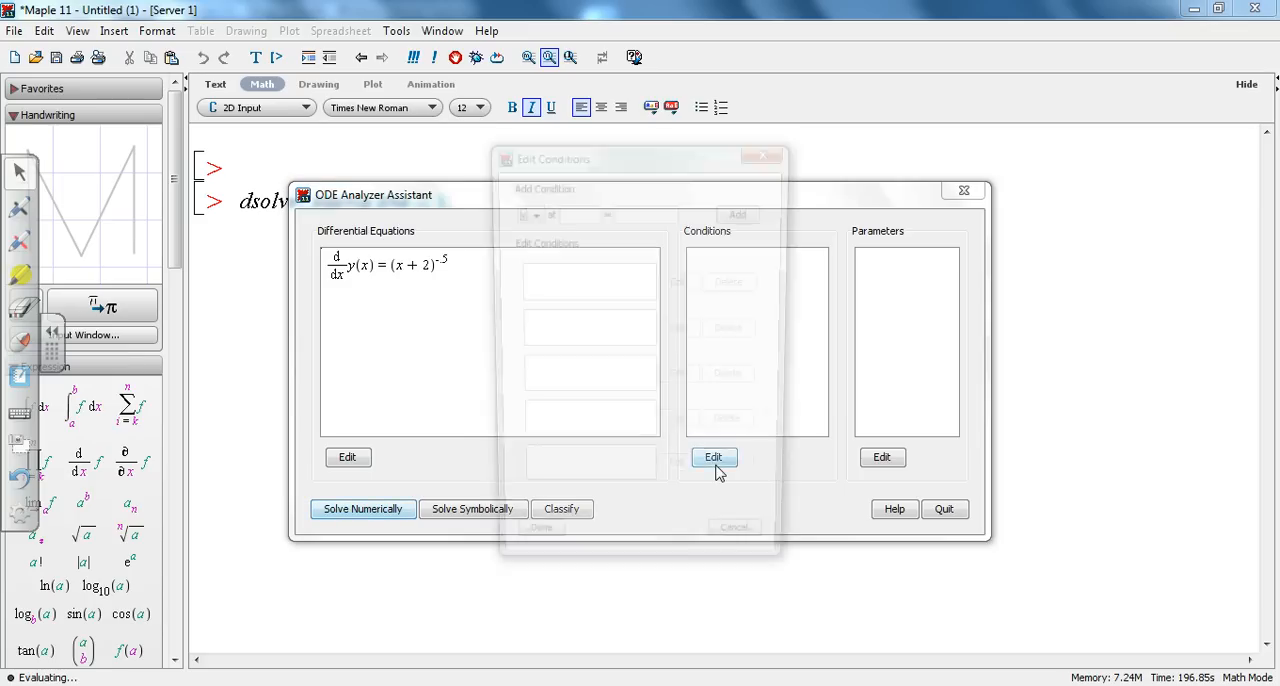
click(568, 213)
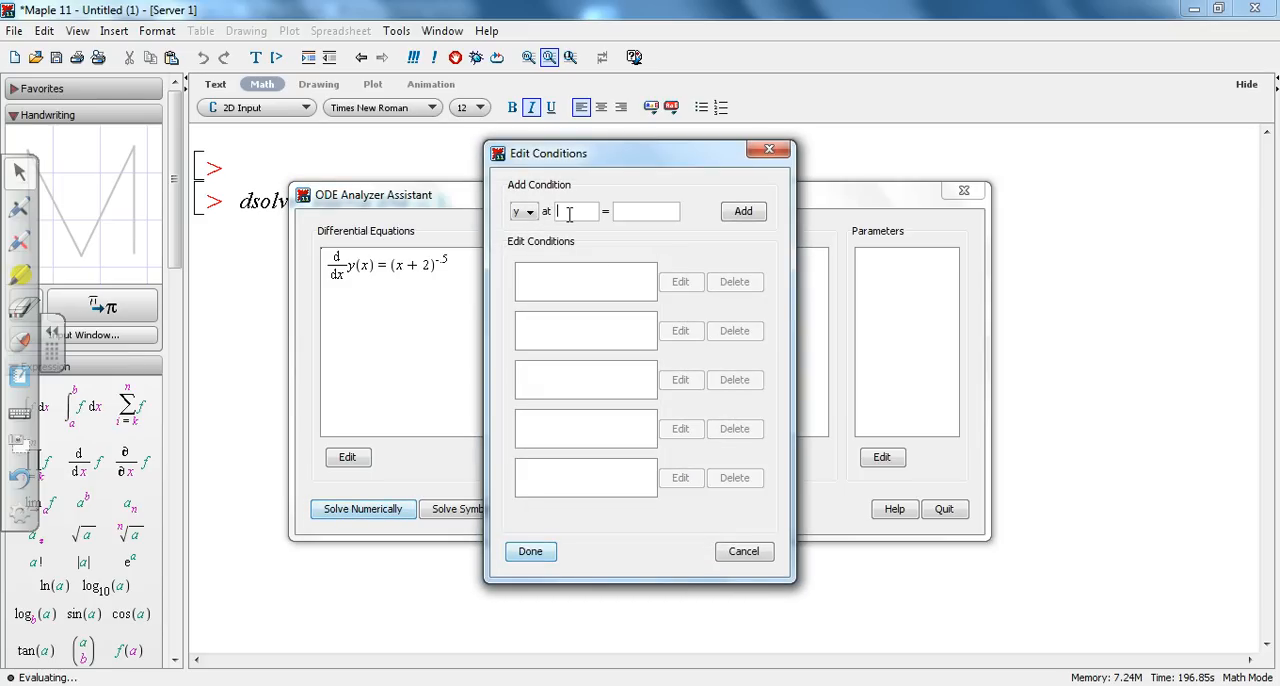
text(2)
click(633, 211)
text(-1)
click(751, 218)
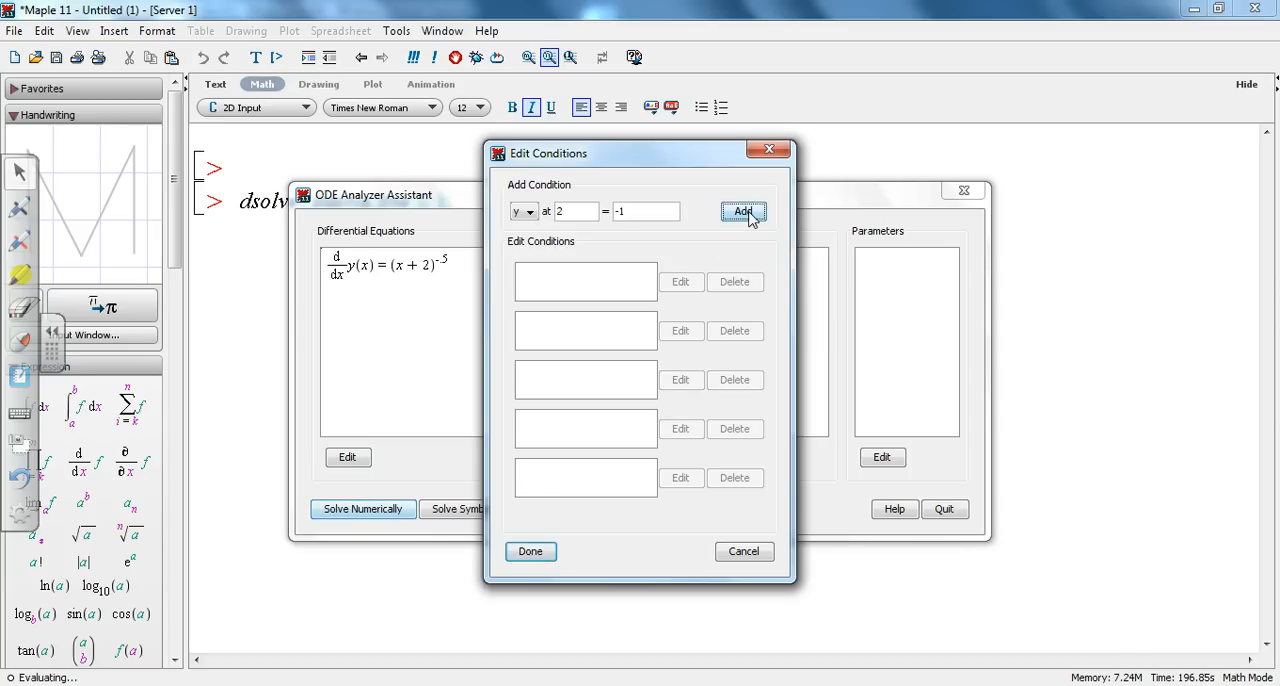
click(530, 553)
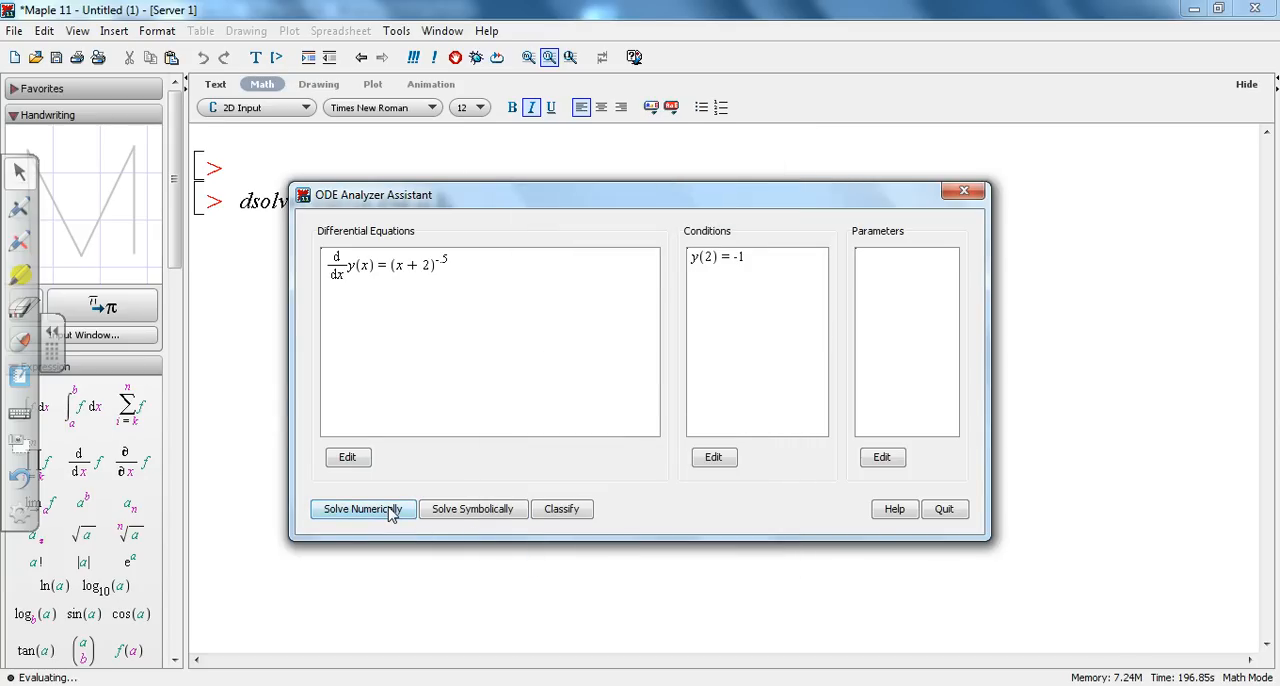
Step: Solve the equation symbolically with the default method and show the corresponding Maple commands
click(475, 510)
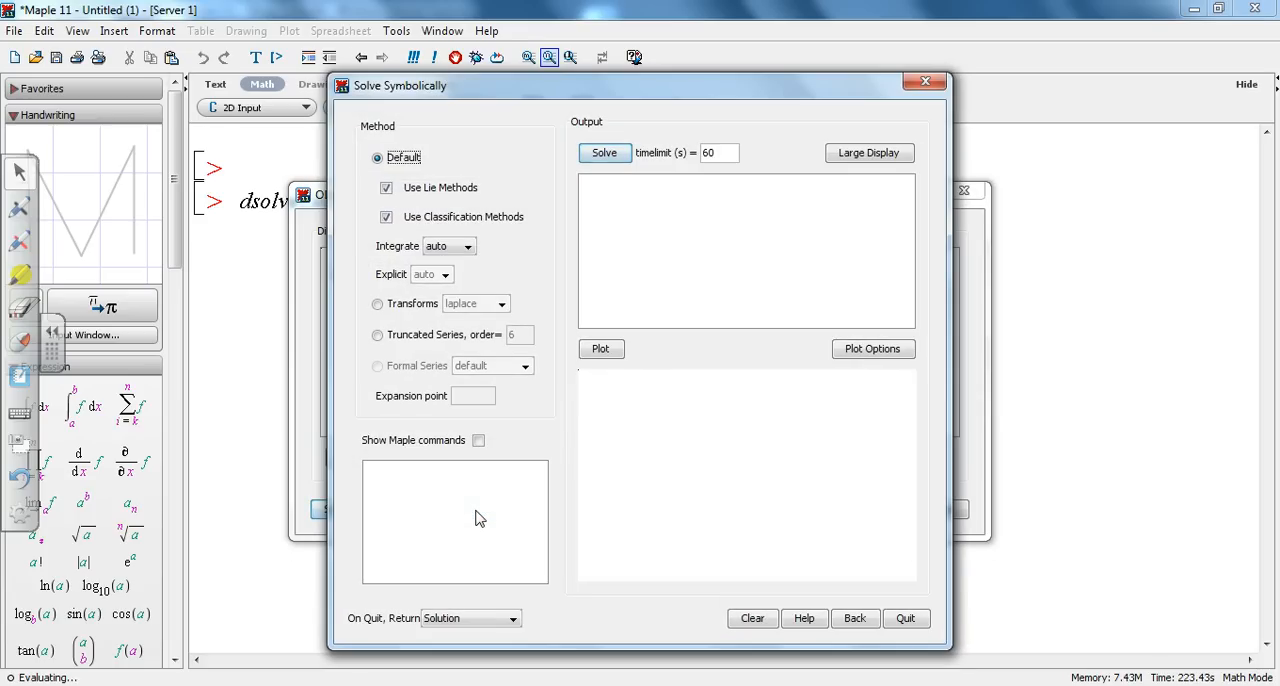
click(605, 152)
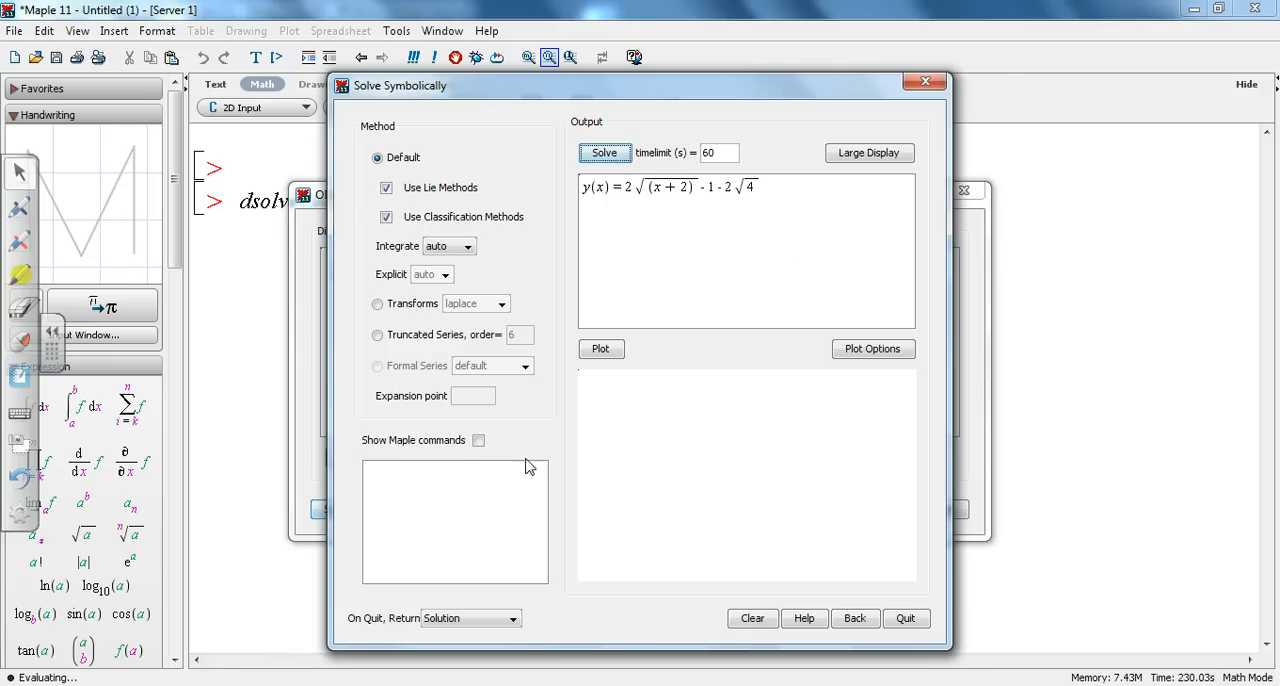
click(478, 441)
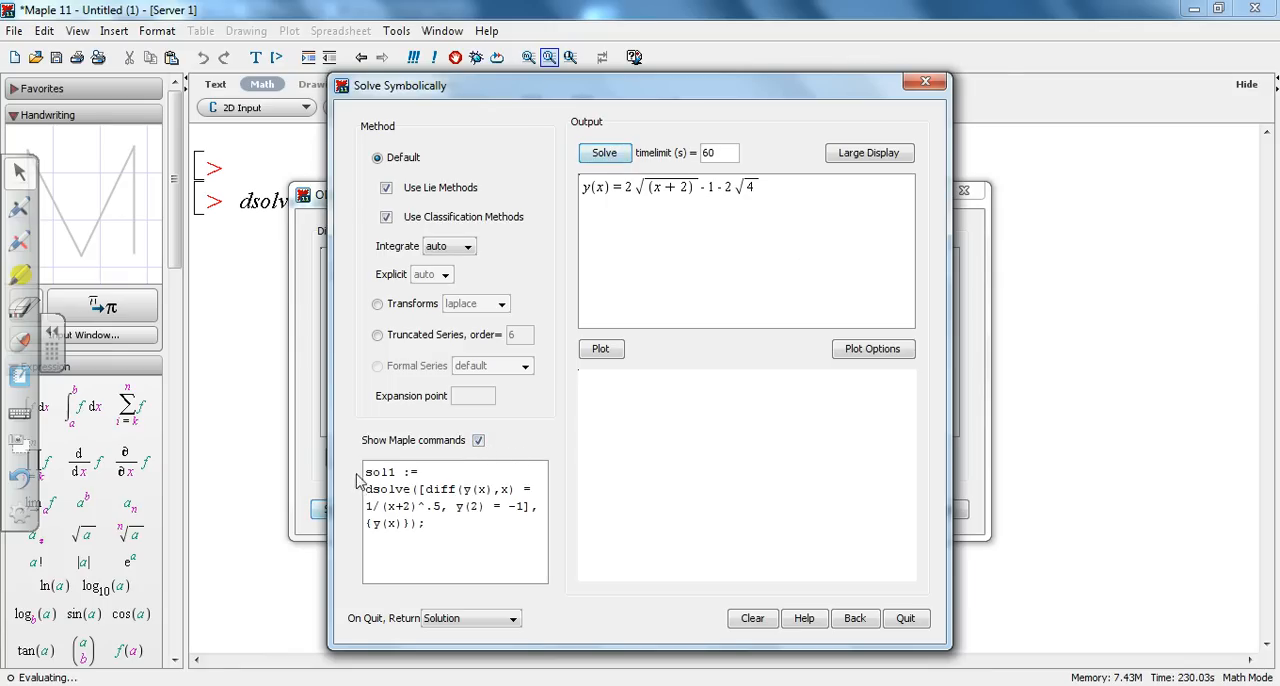
Step: Copy the generated sol1 dsolve command, close the assistant, and paste and execute the command at the worksheet's empty last prompt
drag(365, 474, 432, 555)
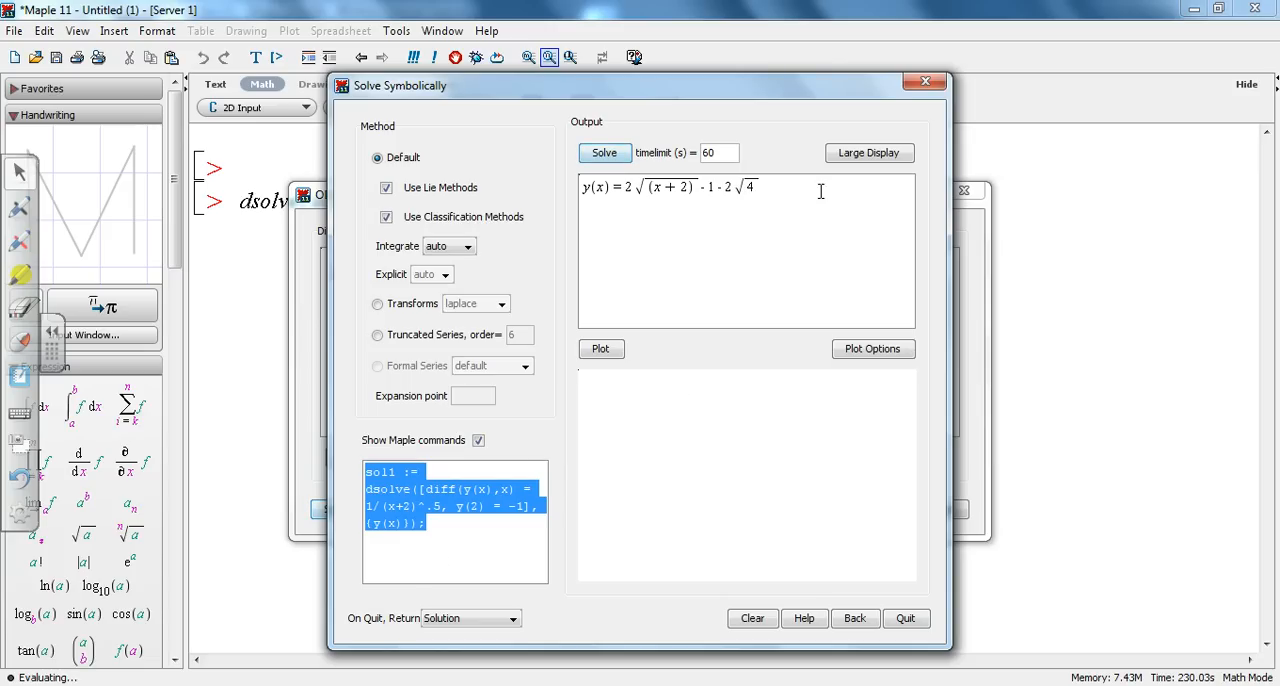
click(918, 84)
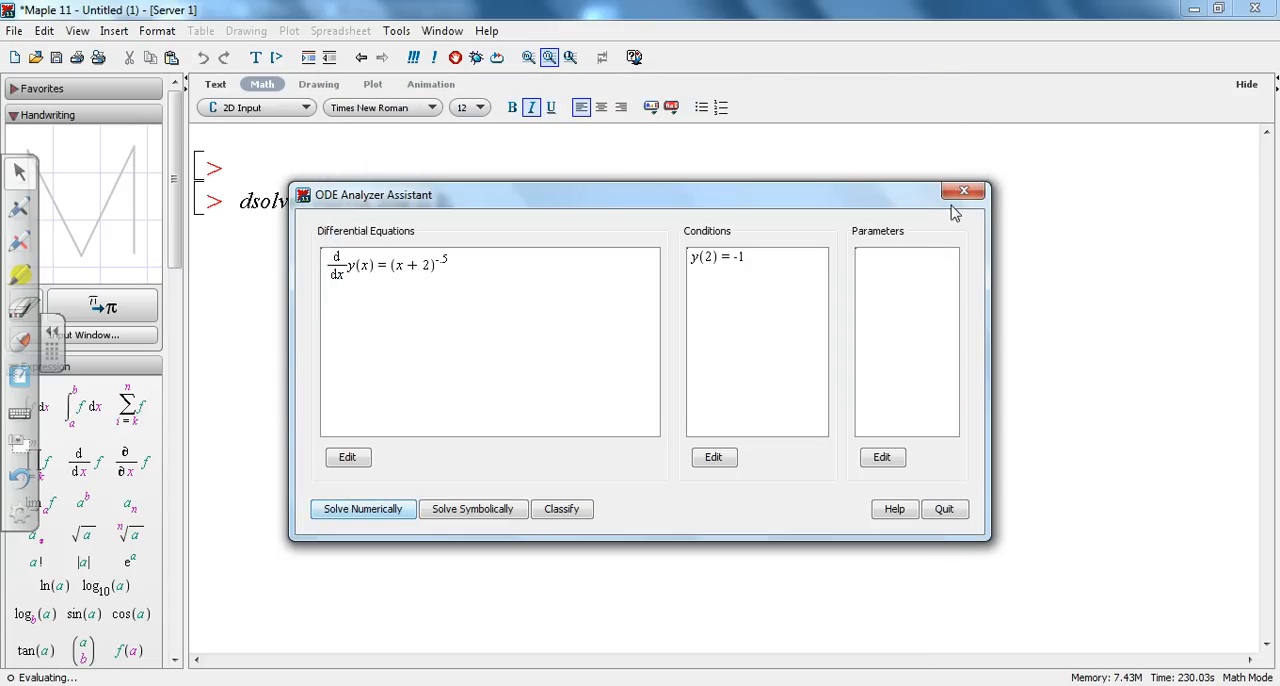
click(964, 192)
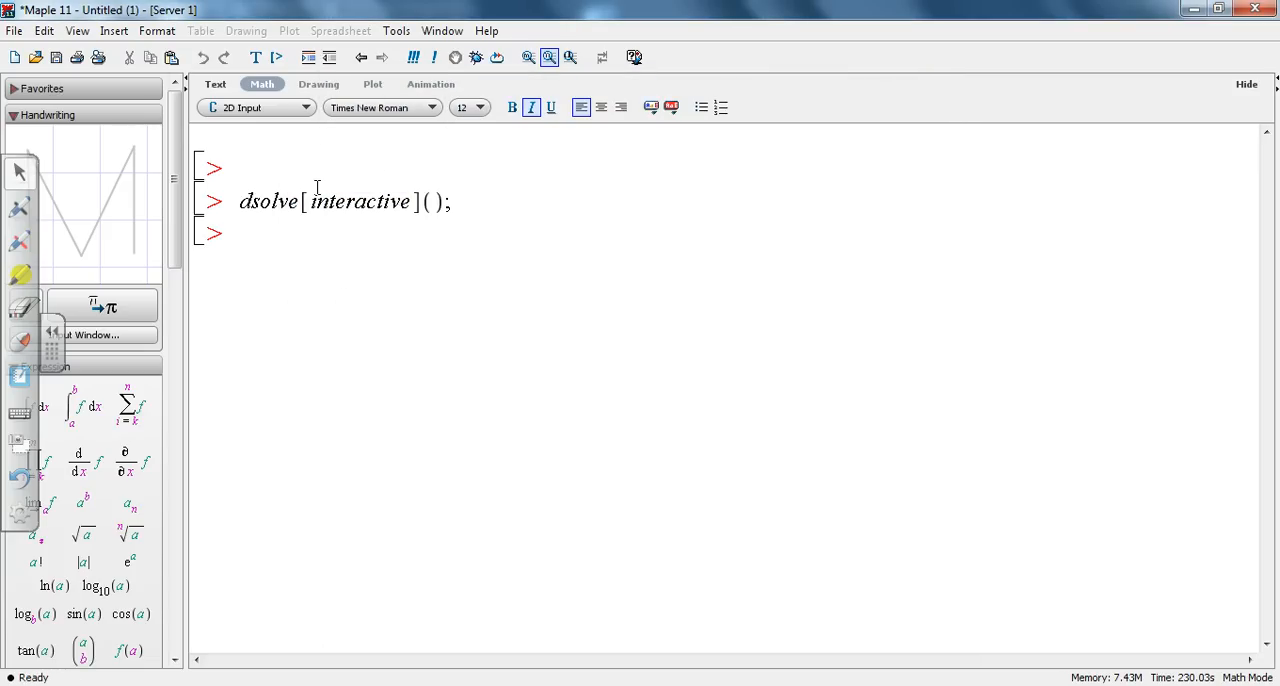
text(sol1 := dsolve([diff(y(x), x) = 1/(x + 2)^.5, y(2) = -1], {y(x)});)
key(Return)
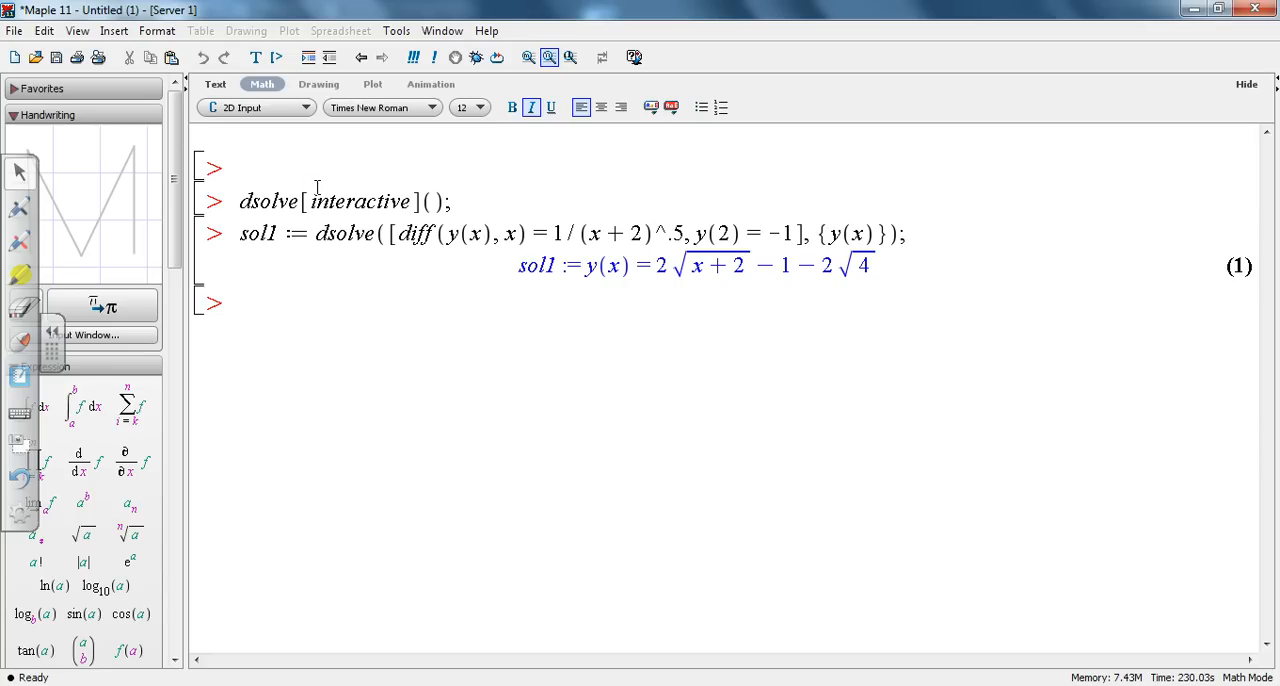
click(476, 203)
key(Return)
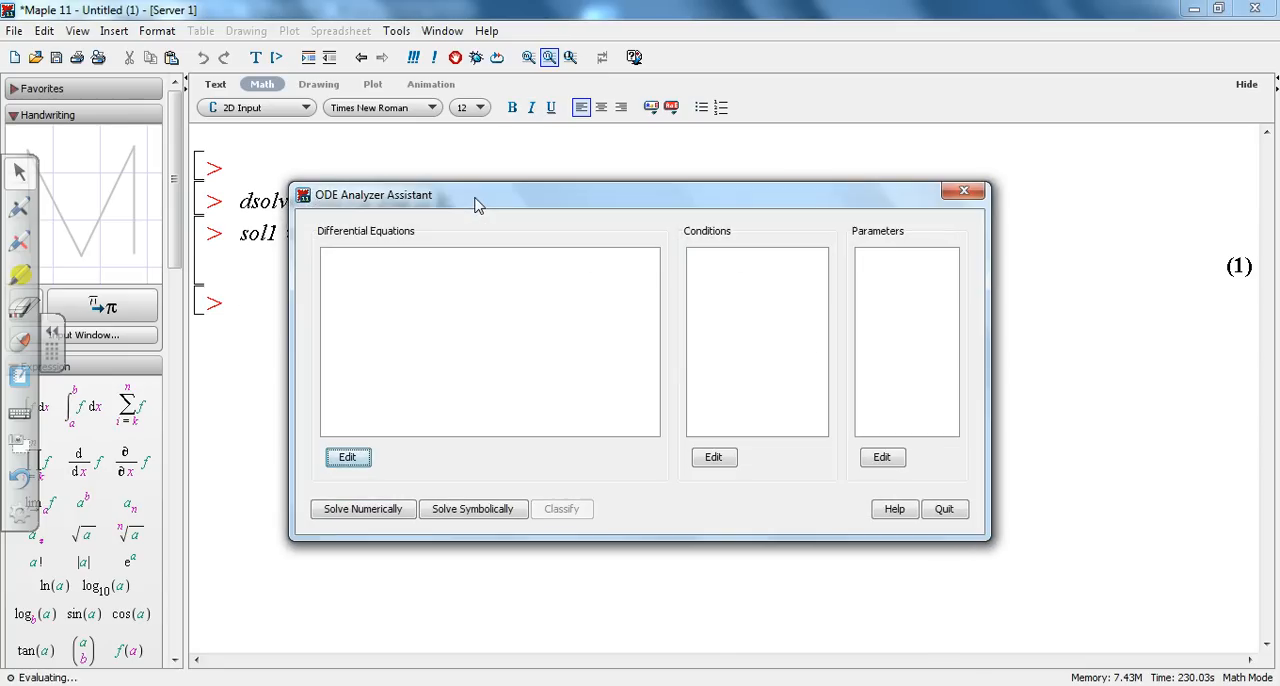
click(964, 190)
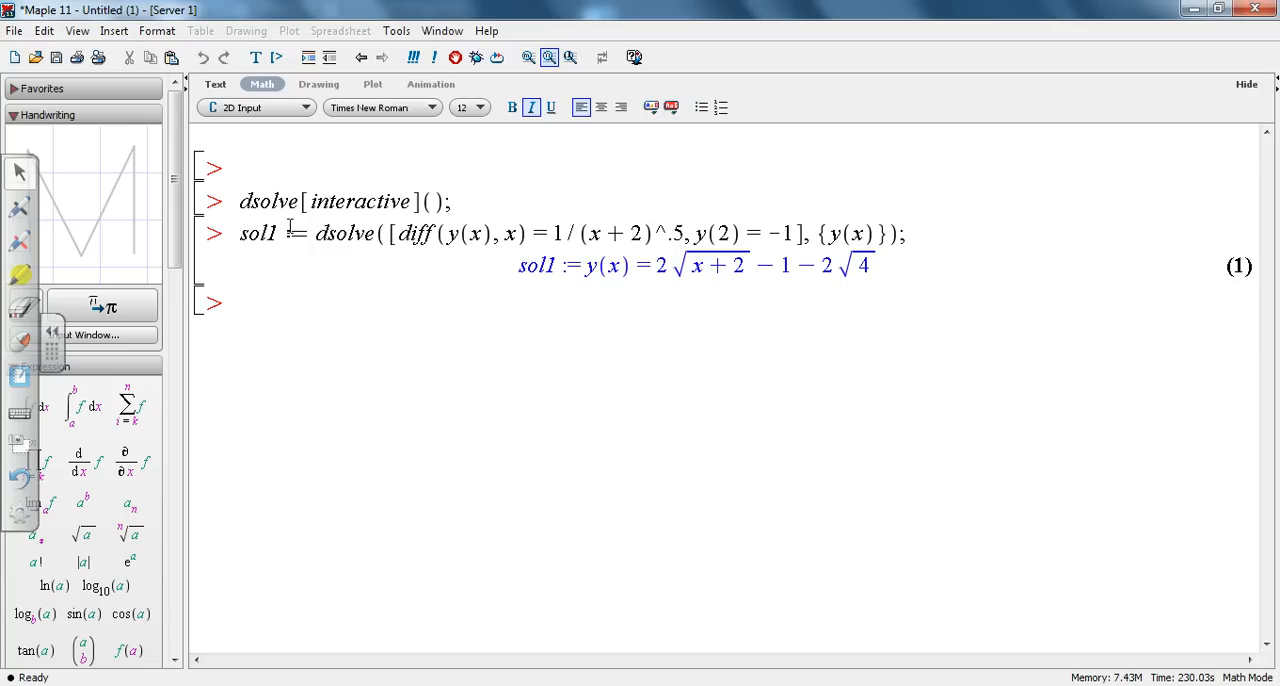
Step: Turn the worksheet's first line into text and enter the heading "Chapter 1 section 2 problem #5"
click(254, 171)
key(ctrl+t)
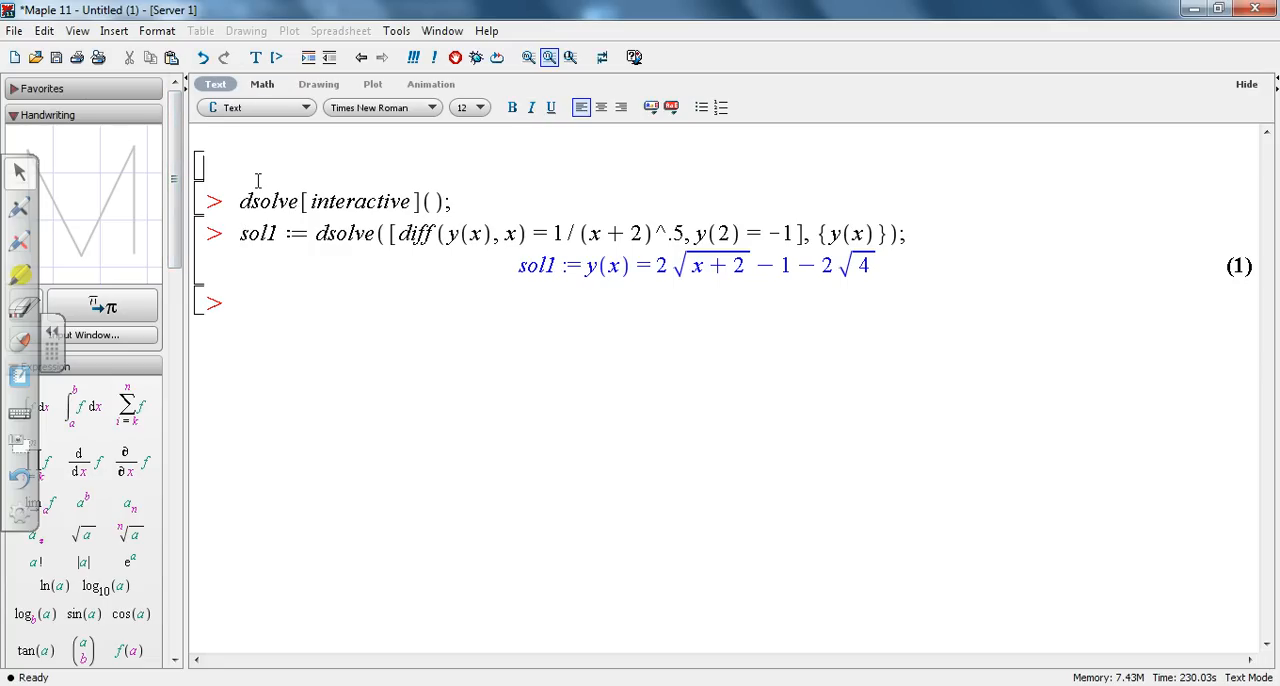
text(Chapter 1 sectio)
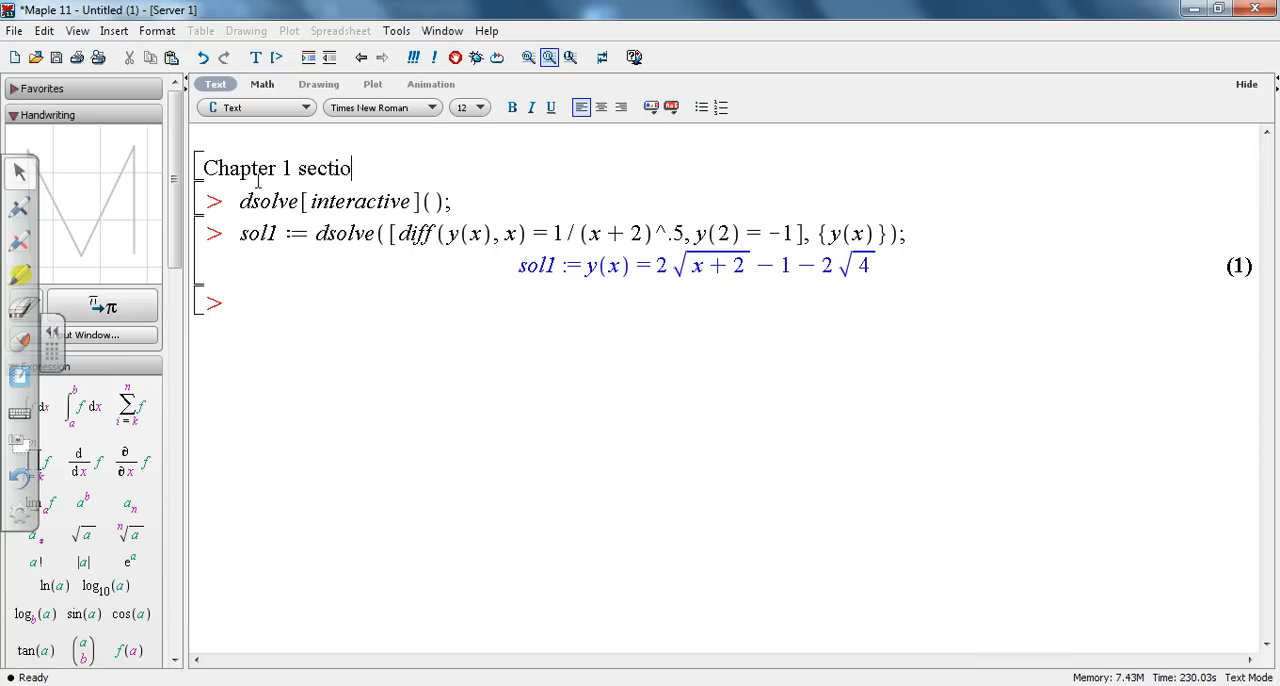
text(n 2 problem )
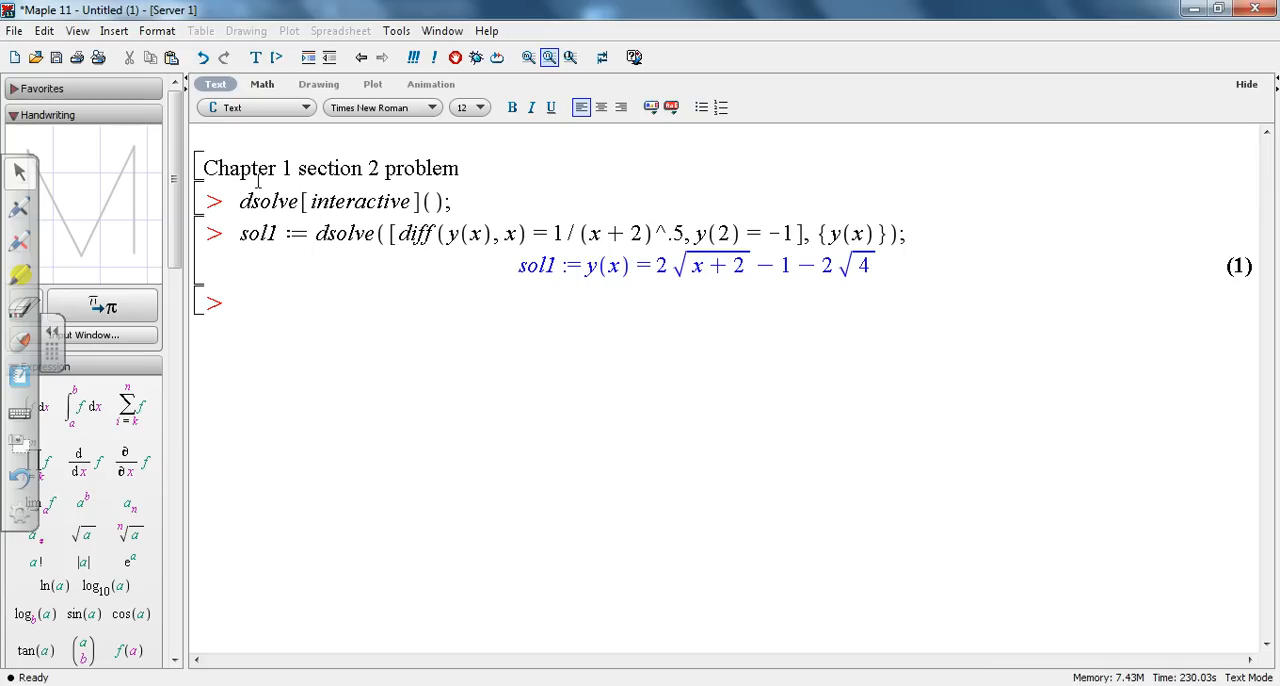
text(#5)
Step: Delete the dsolve[interactive](); command beneath the heading
click(472, 206)
key(BackSpace)
key(BackSpace)
key(BackSpace)
key(BackSpace)
key(BackSpace)
key(BackSpace)
key(BackSpace)
key(BackSpace)
key(BackSpace)
key(BackSpace)
key(BackSpace)
key(BackSpace)
key(BackSpace)
key(BackSpace)
key(BackSpace)
key(BackSpace)
key(BackSpace)
key(BackSpace)
key(BackSpace)
key(BackSpace)
key(BackSpace)
key(BackSpace)
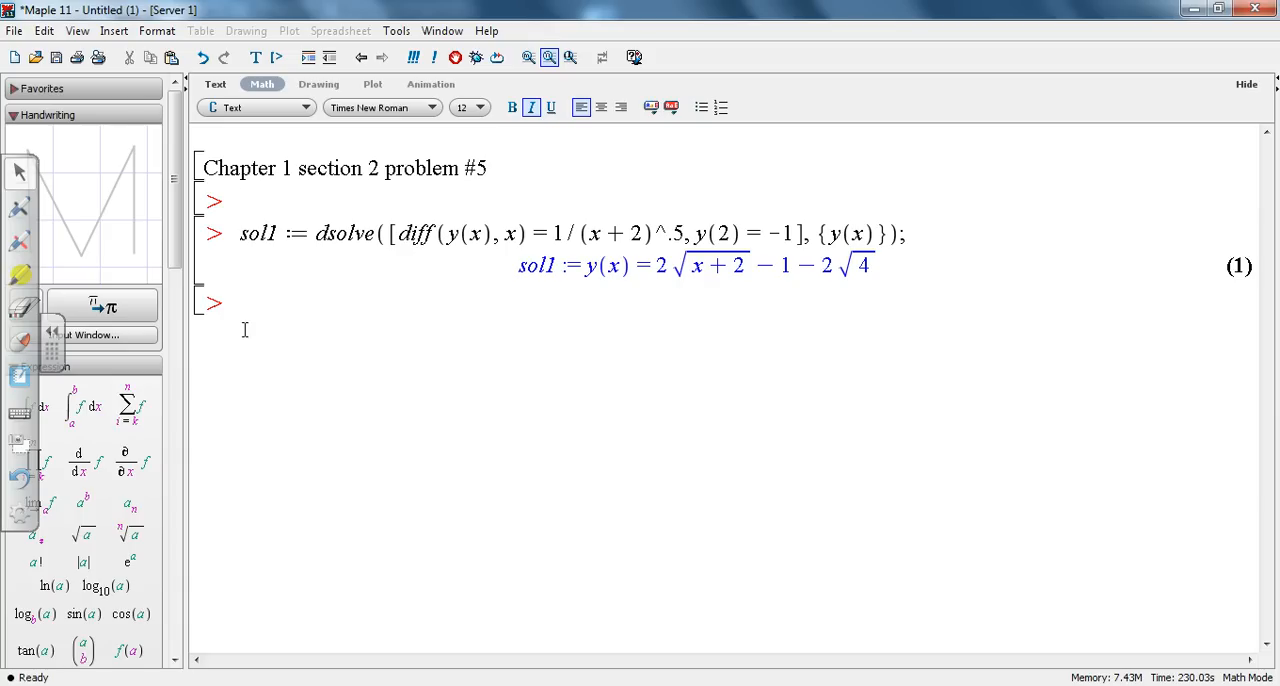
Step: Add a new line below the solution and enter the text heading "Chapter 1 section 4 Problem 13"
click(256, 305)
key(Return)
key(ctrl+t)
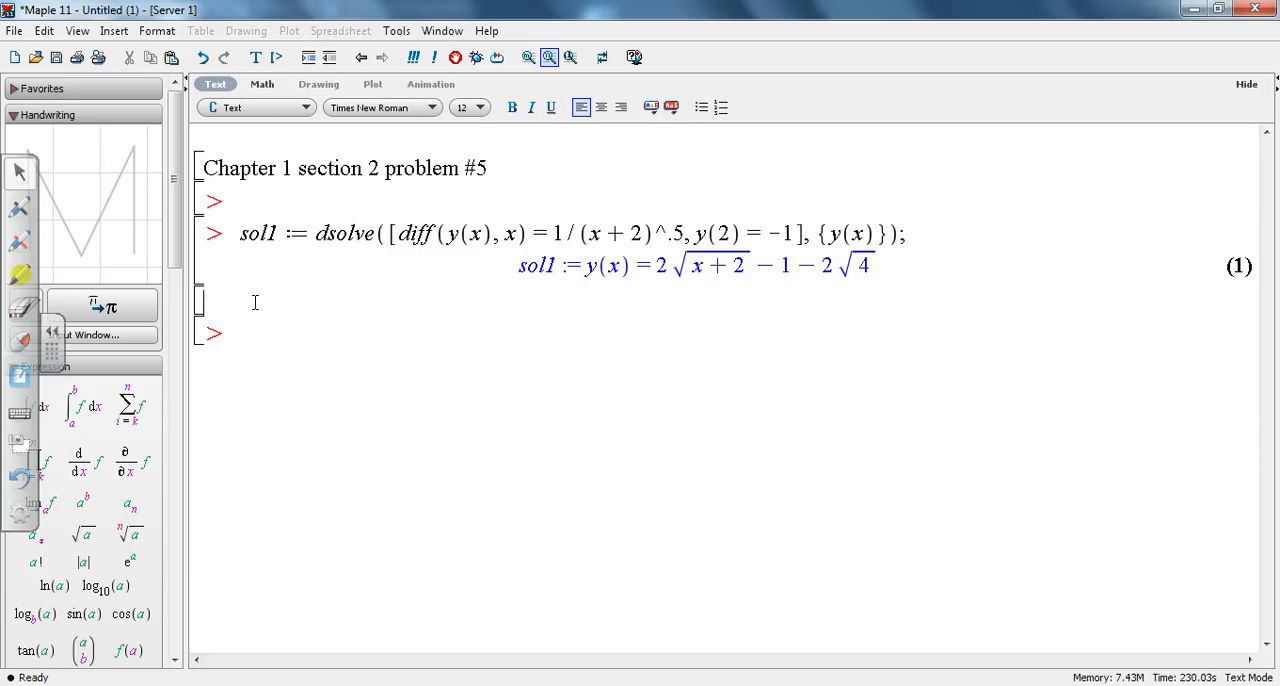
text(Chapter 1 section )
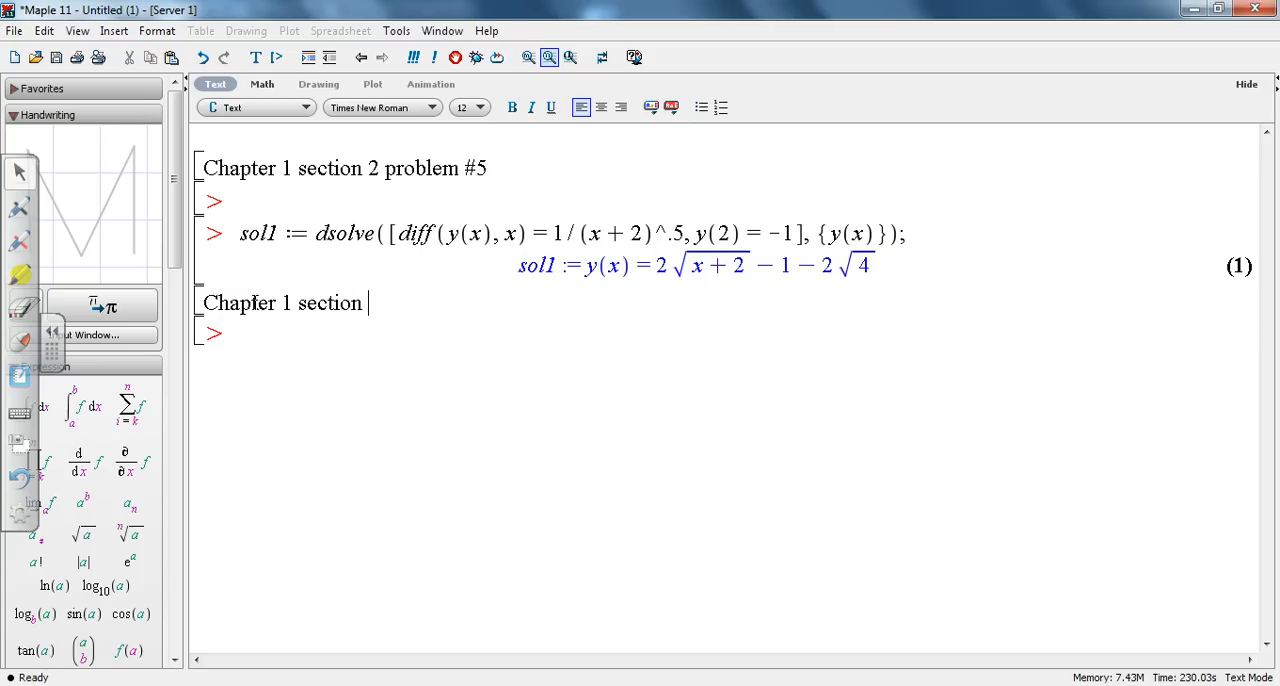
text(4 Problem 13)
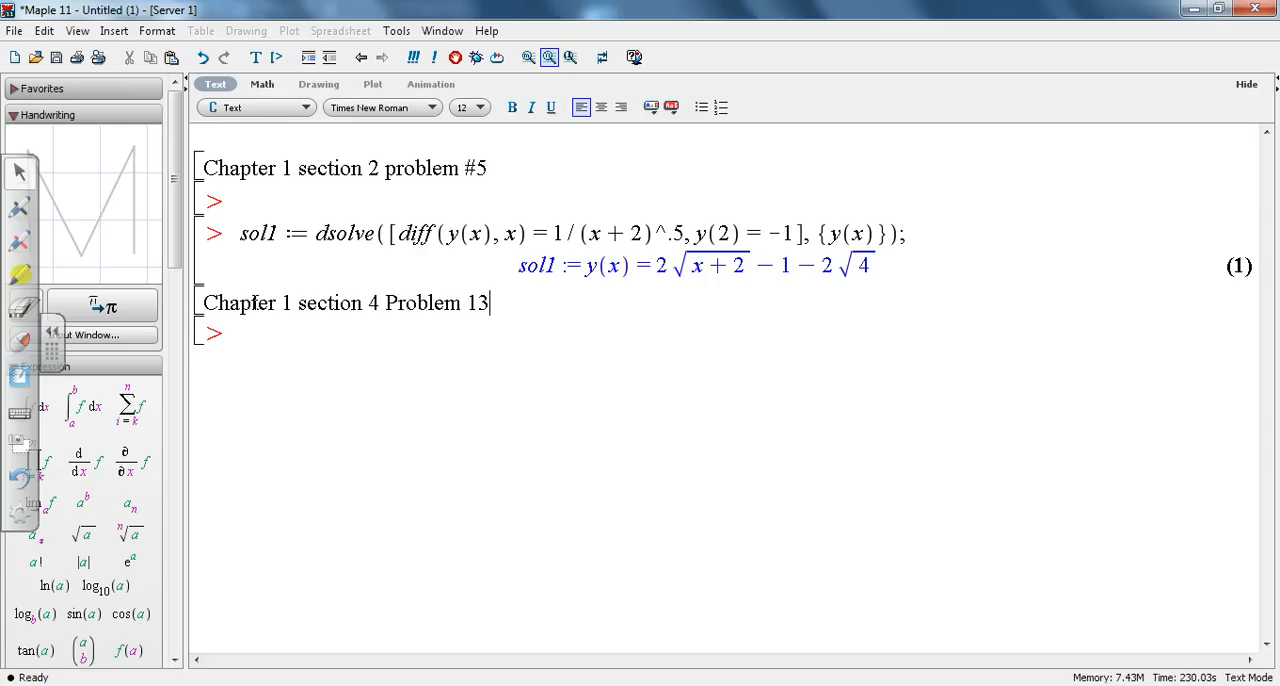
Step: Launch the ODE Analyzer assistant from the prompt below the new heading
click(243, 333)
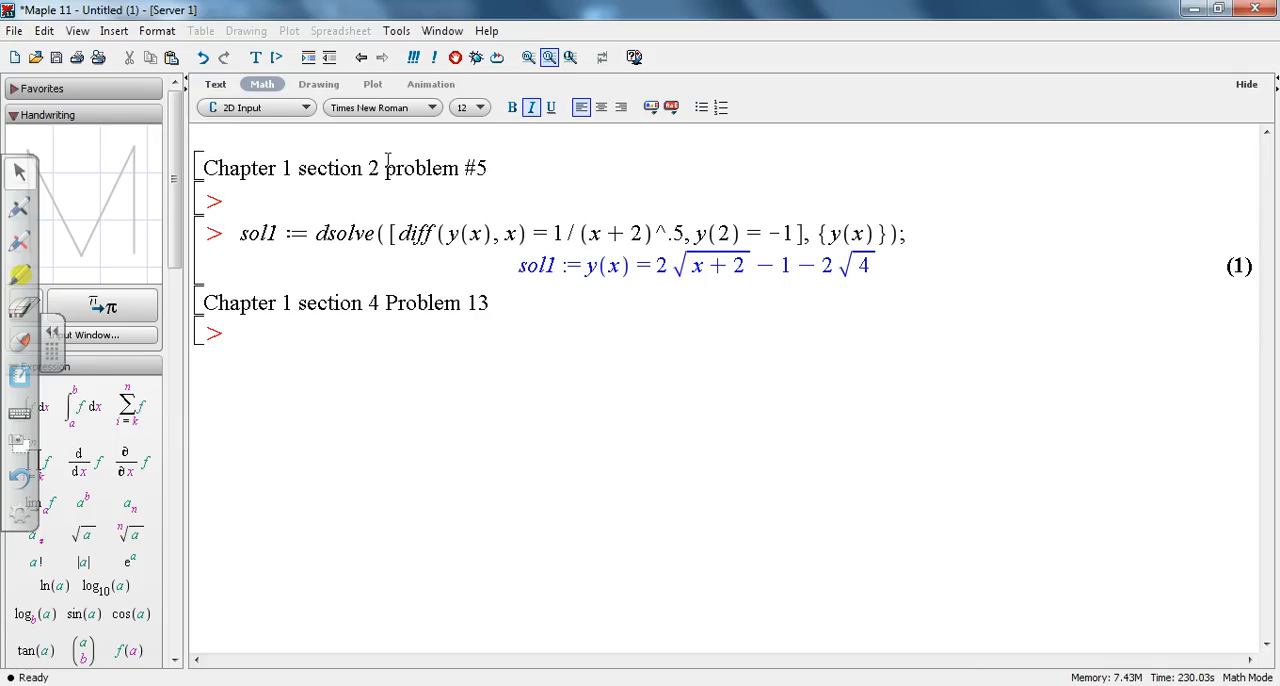
click(401, 33)
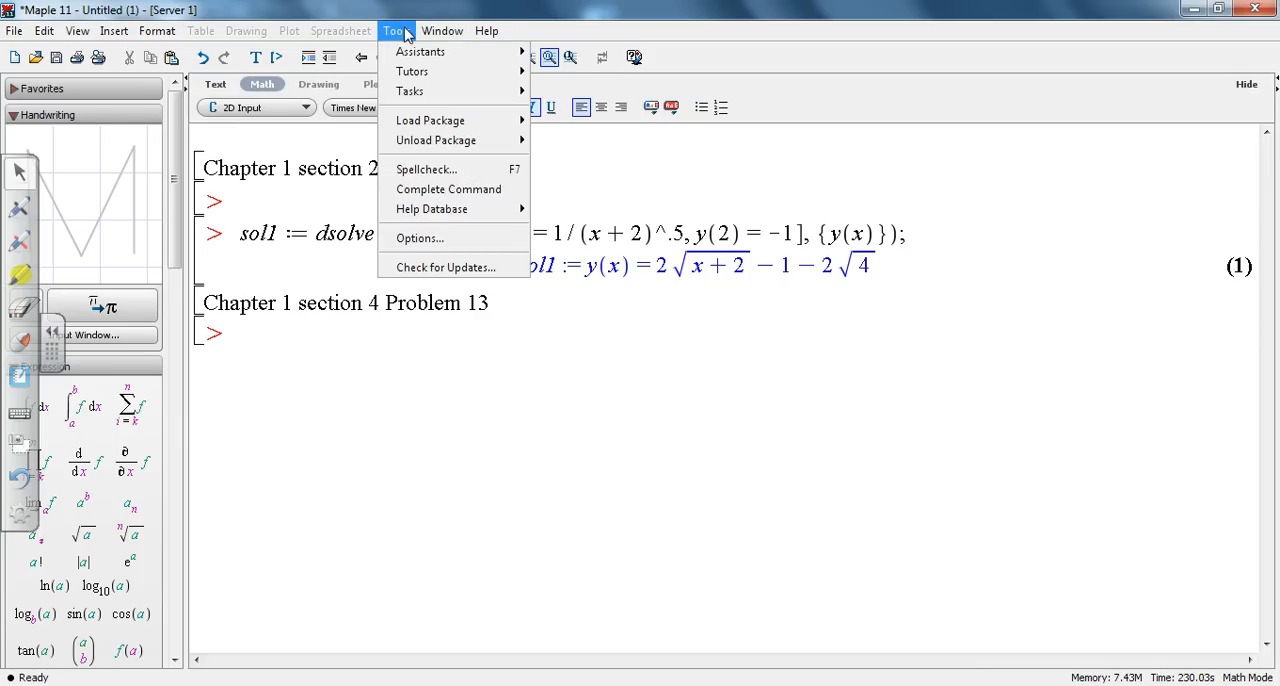
mouse_move(415, 55)
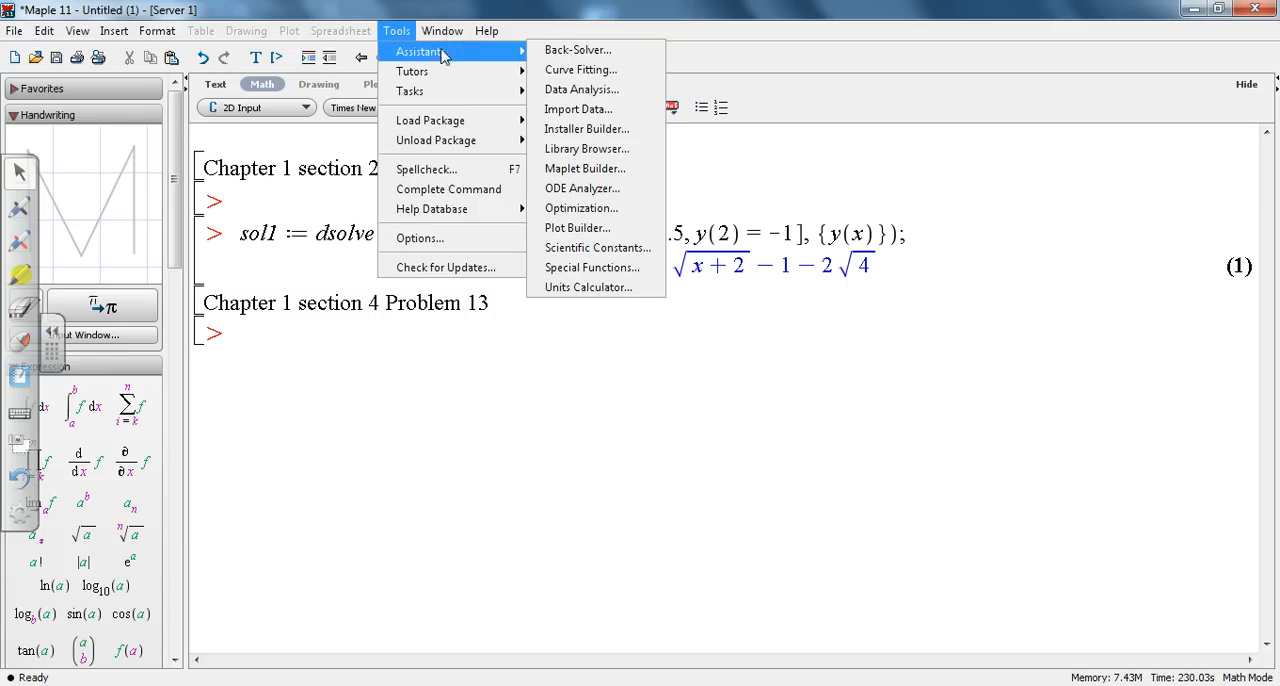
click(584, 189)
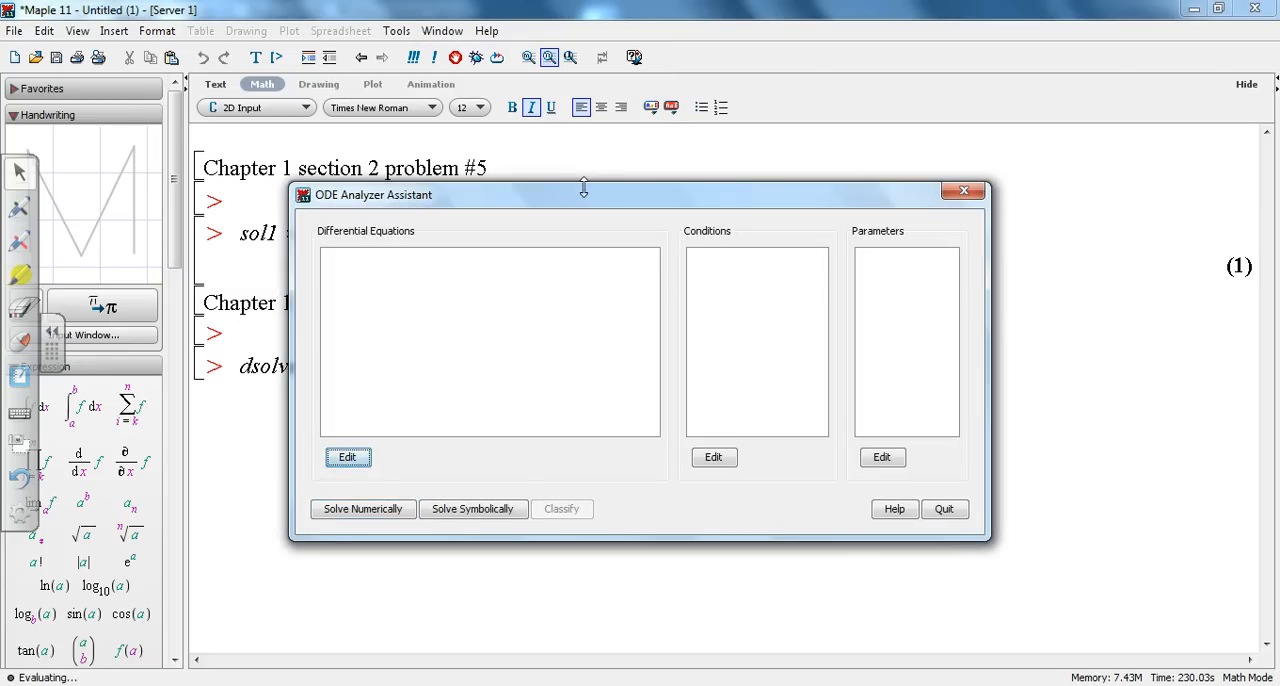
Step: Start a new differential equation and insert the first-order derivative of y with respect to x using the Derivative Assistant
click(347, 456)
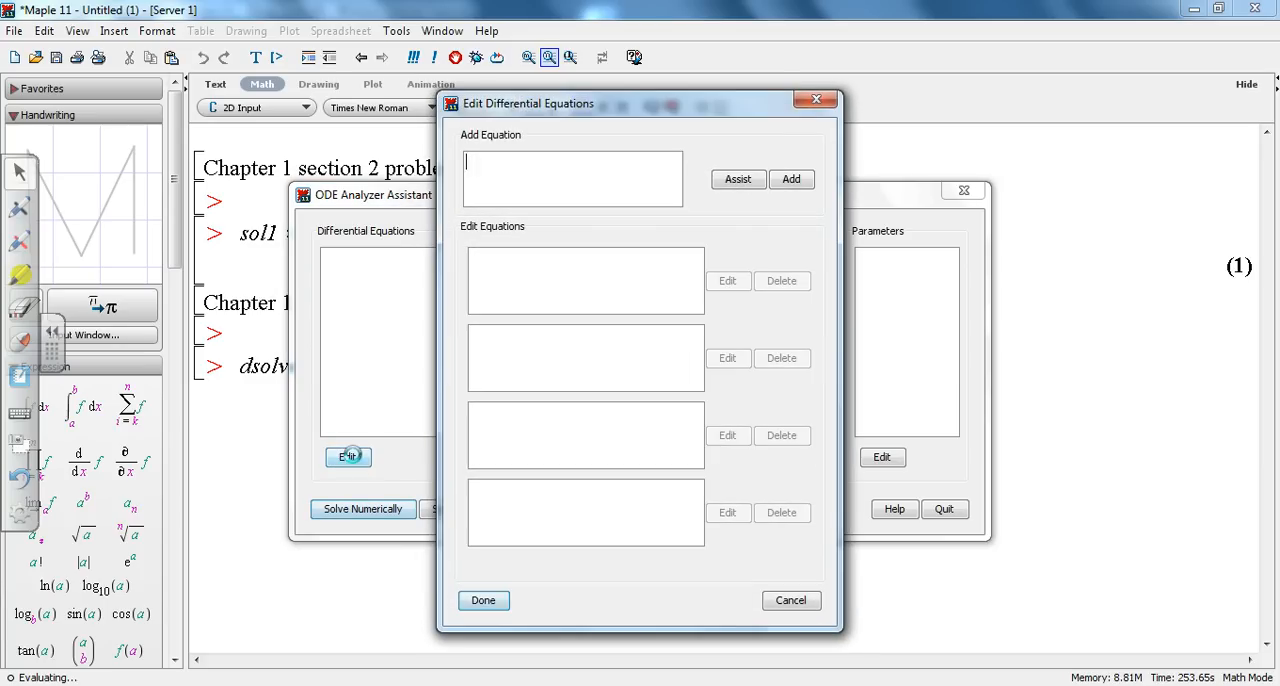
click(738, 184)
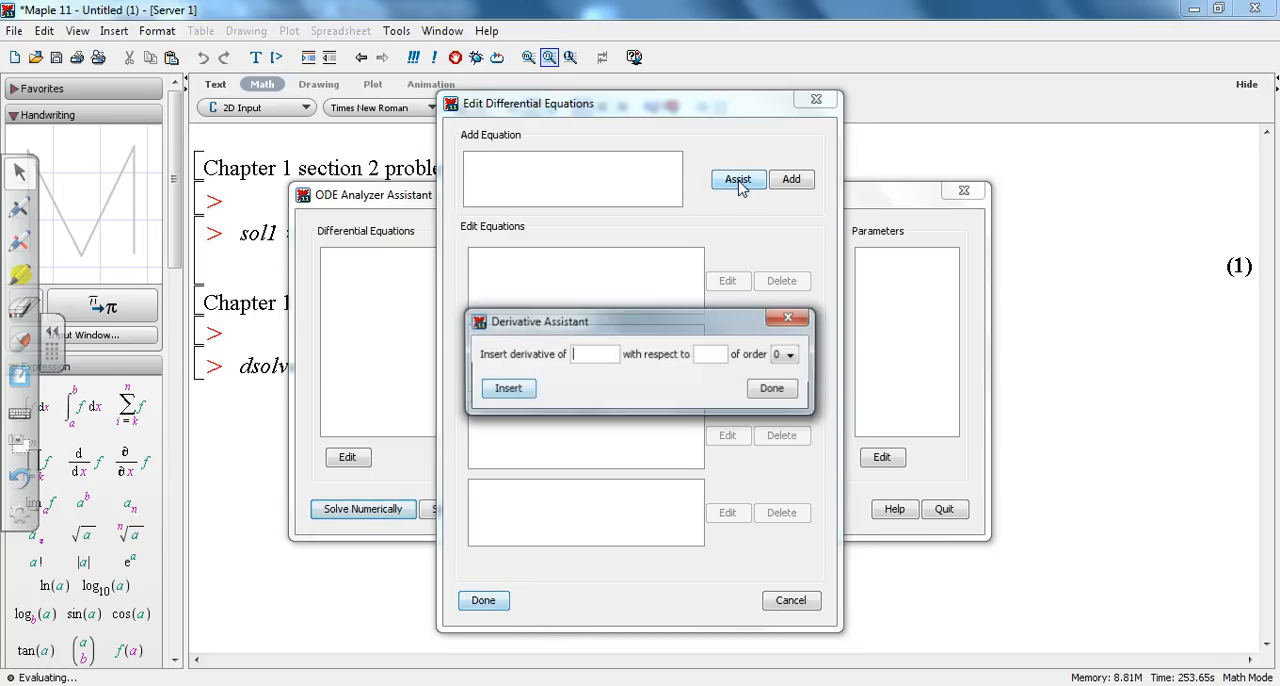
click(598, 360)
text(y)
click(709, 353)
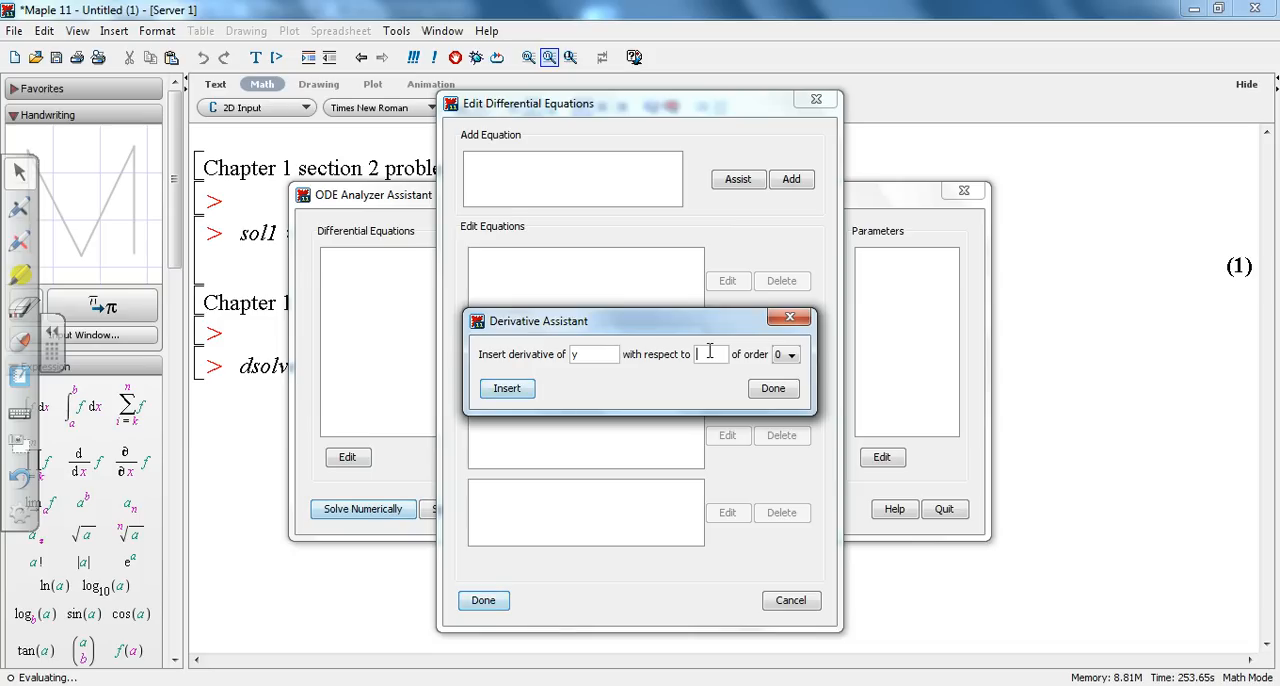
text(x)
click(791, 355)
click(779, 389)
click(516, 395)
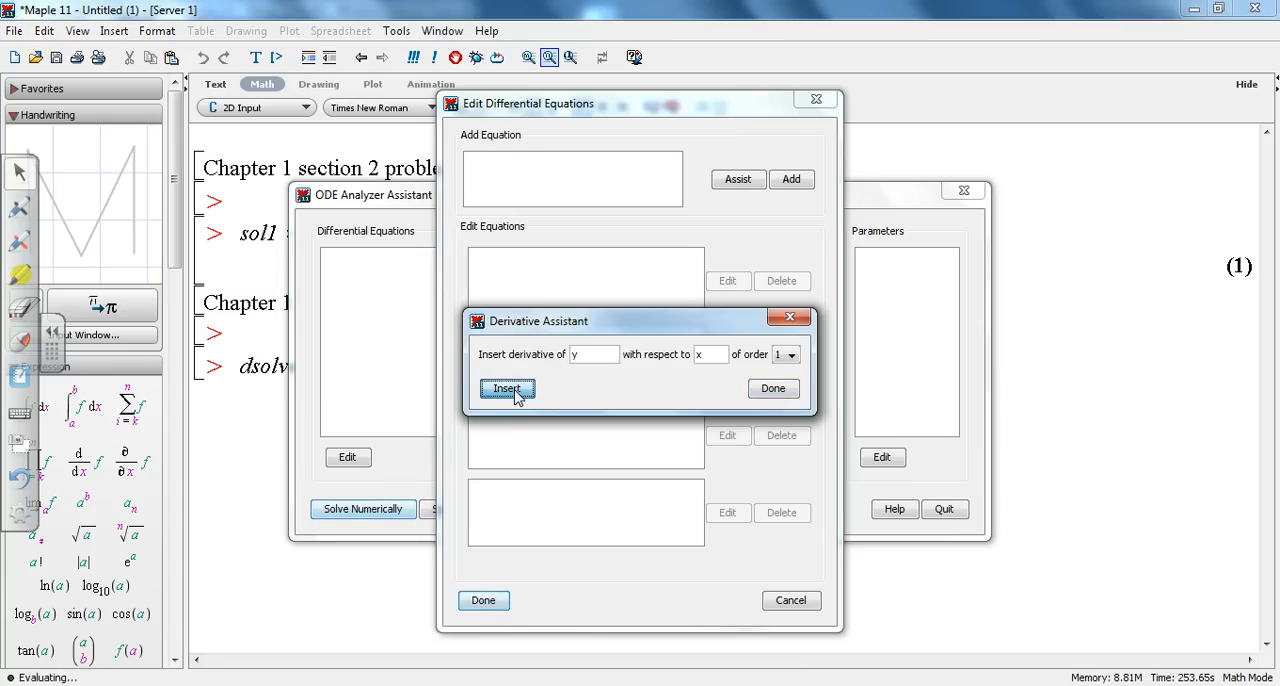
Step: Insert y(x) twice as an order 0 derivative and close the Derivative Assistant
click(793, 356)
click(786, 371)
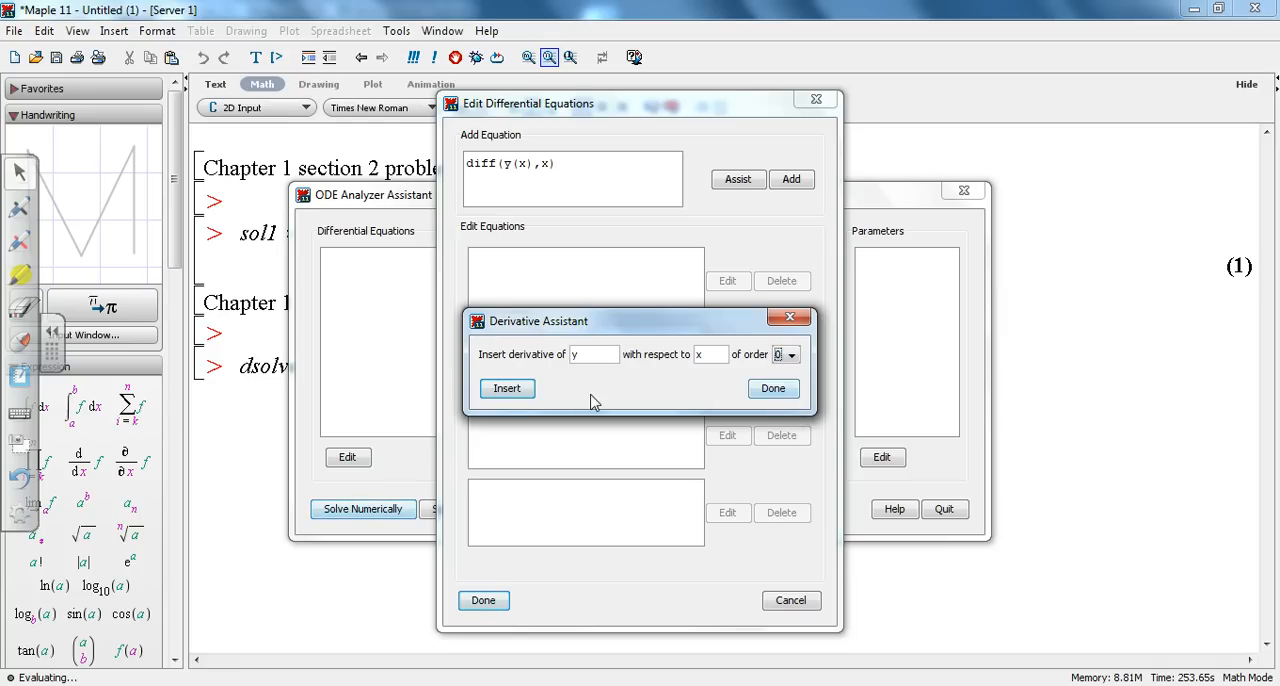
click(510, 390)
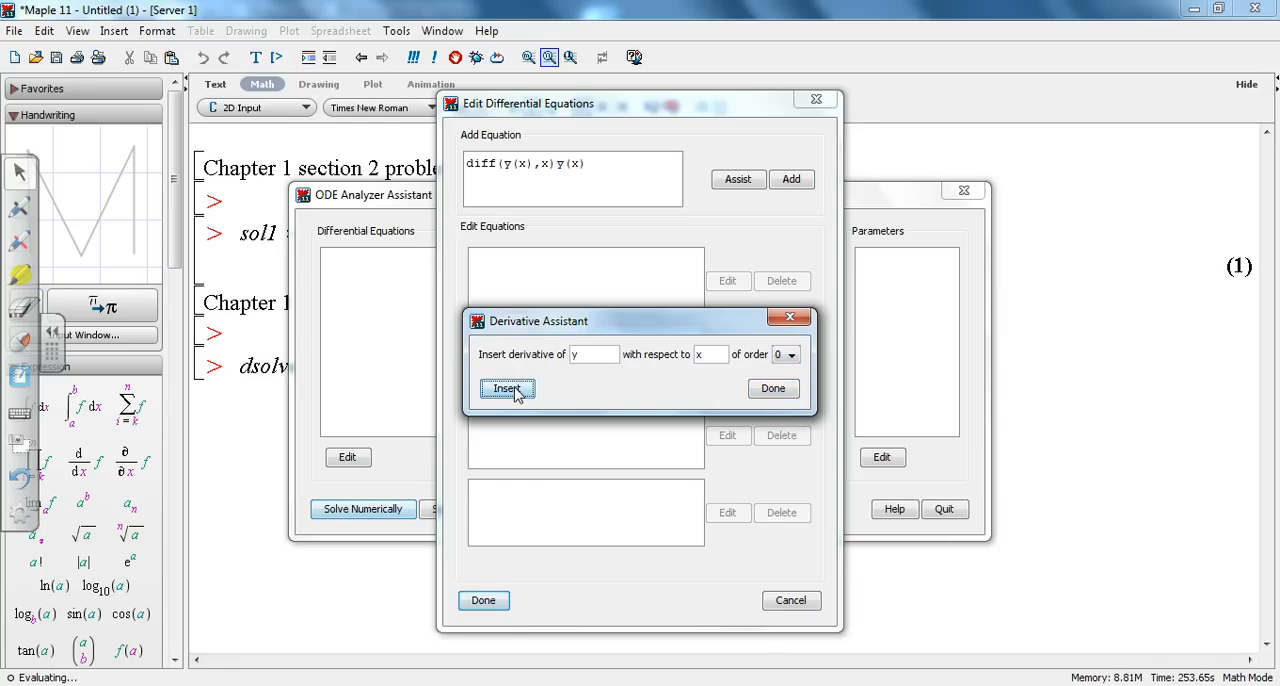
click(513, 390)
click(769, 389)
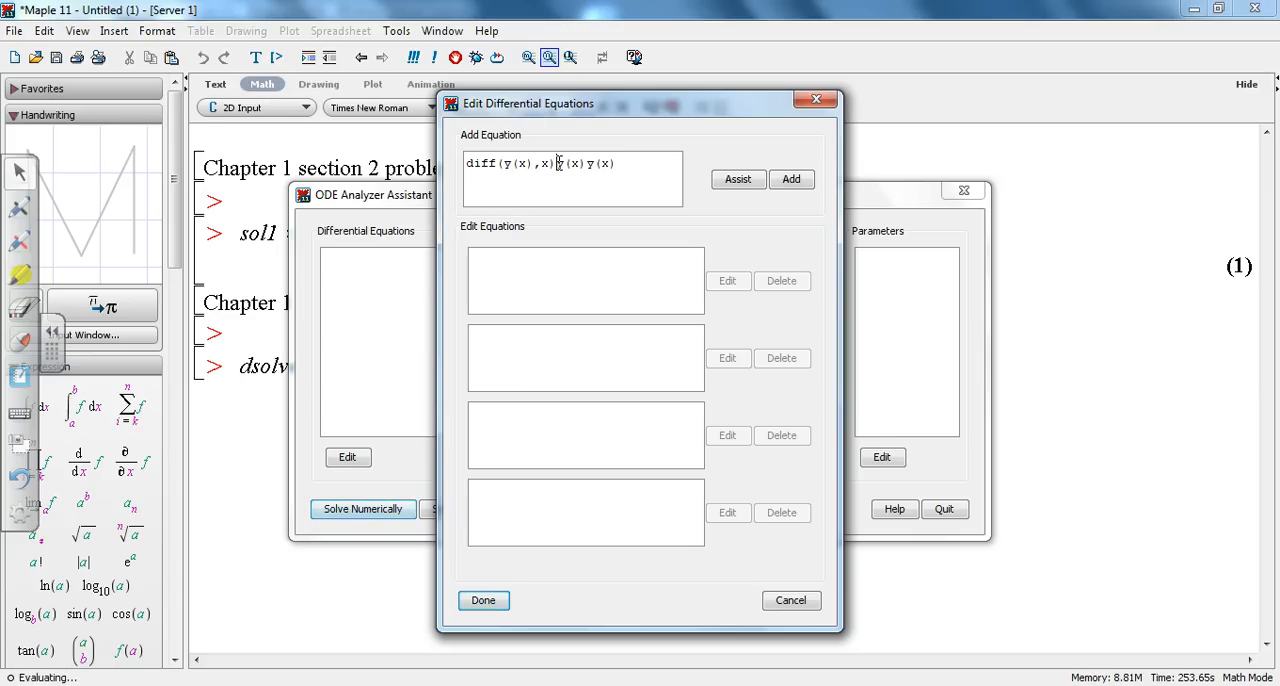
Step: Complete the equation as diff(y(x),x)*y(x)^3=(y(x)^4+1)*cos(x), add it to the list and finish editing the differential equations
text(=)
key(Right)
text(^3)
text(-)
text(^4)
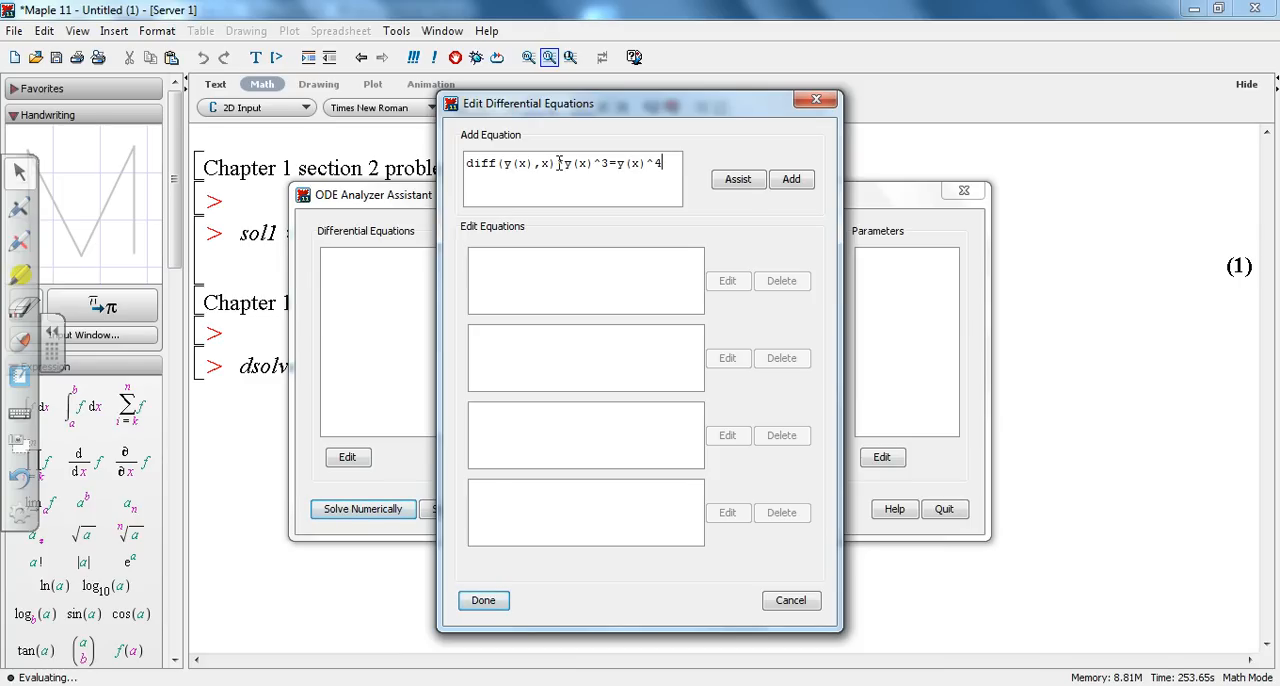
text(+1))
key(Left)
key(Left)
key(Left)
key(Left)
key(Left)
key(Left)
key(Left)
key(Left)
key(Left)
text((x)^4+1)*cos(x))
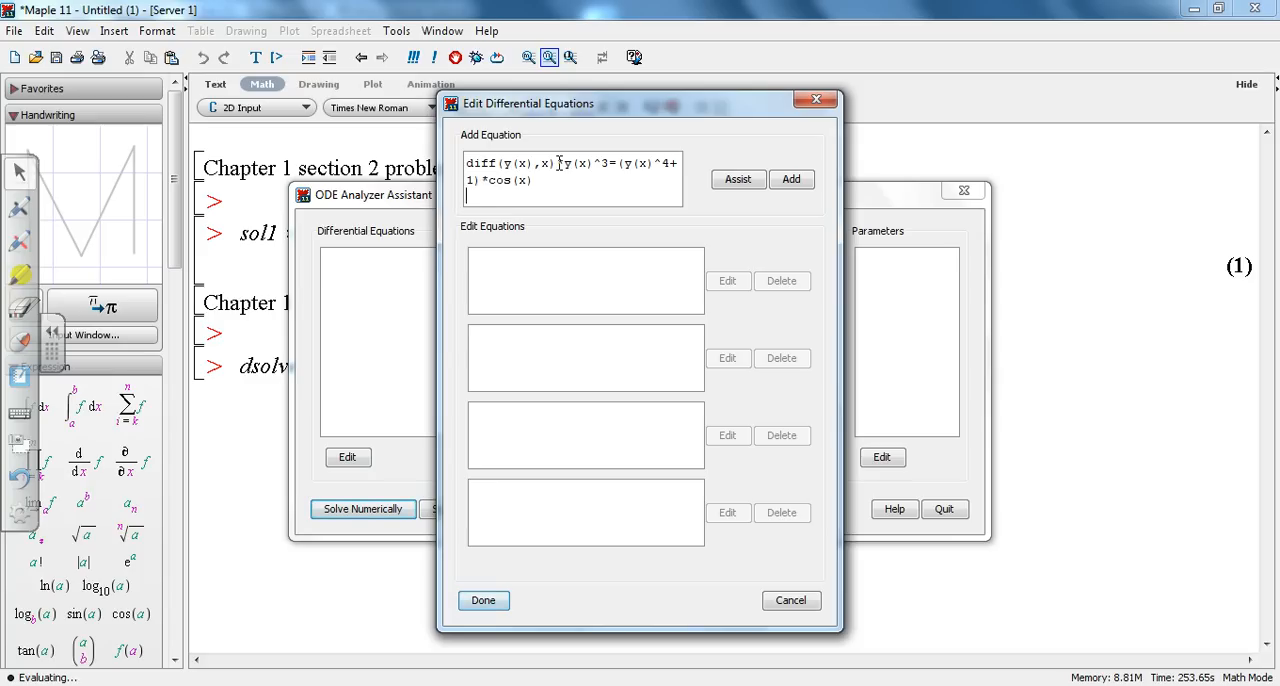
click(792, 181)
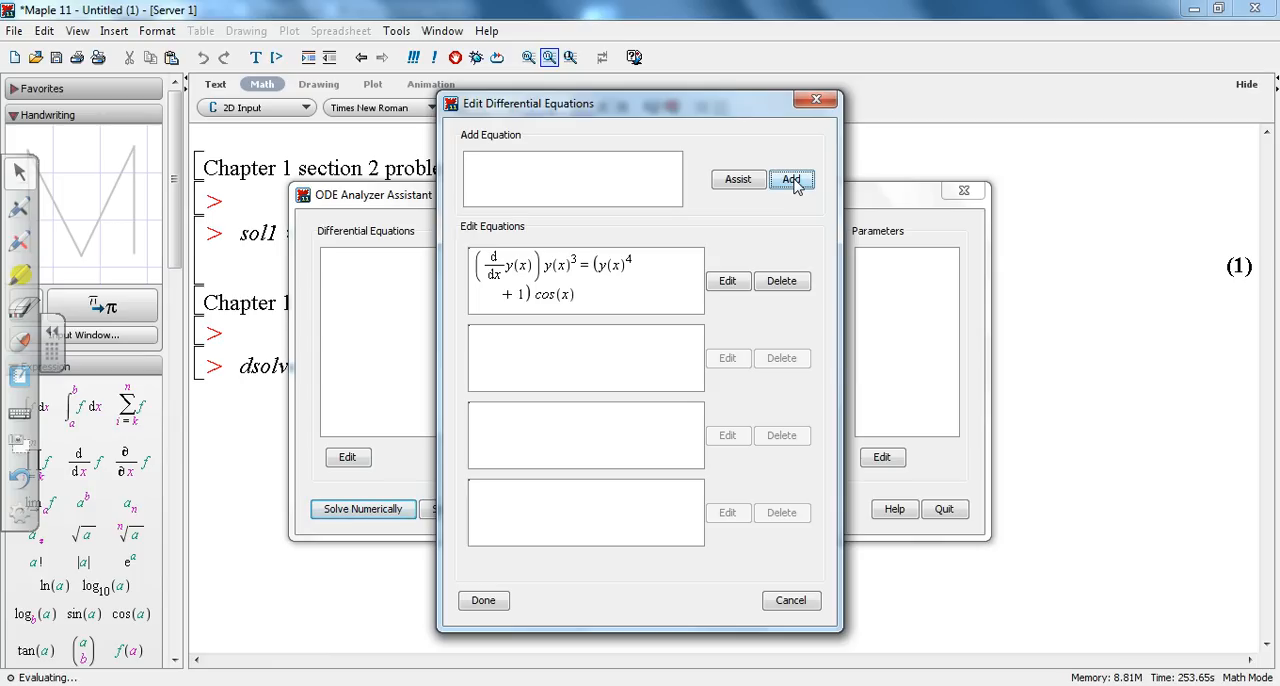
click(476, 601)
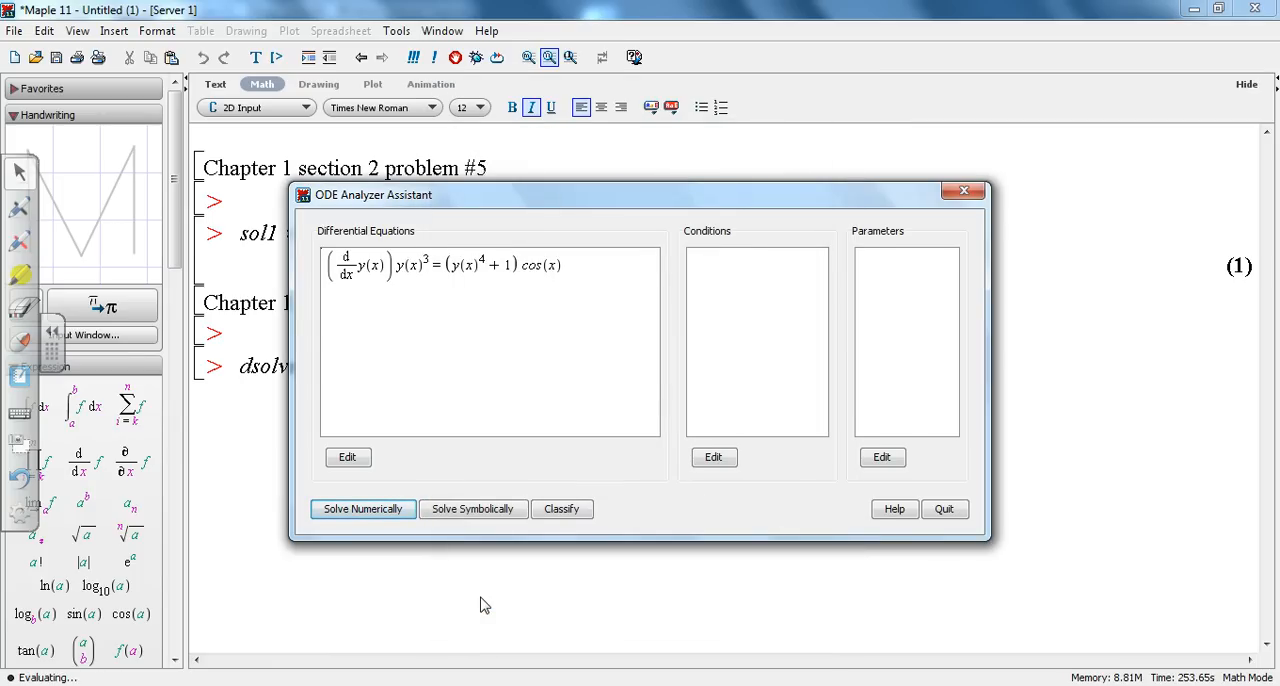
Step: Solve the new equation symbolically with the default method and show its Maple commands
click(478, 511)
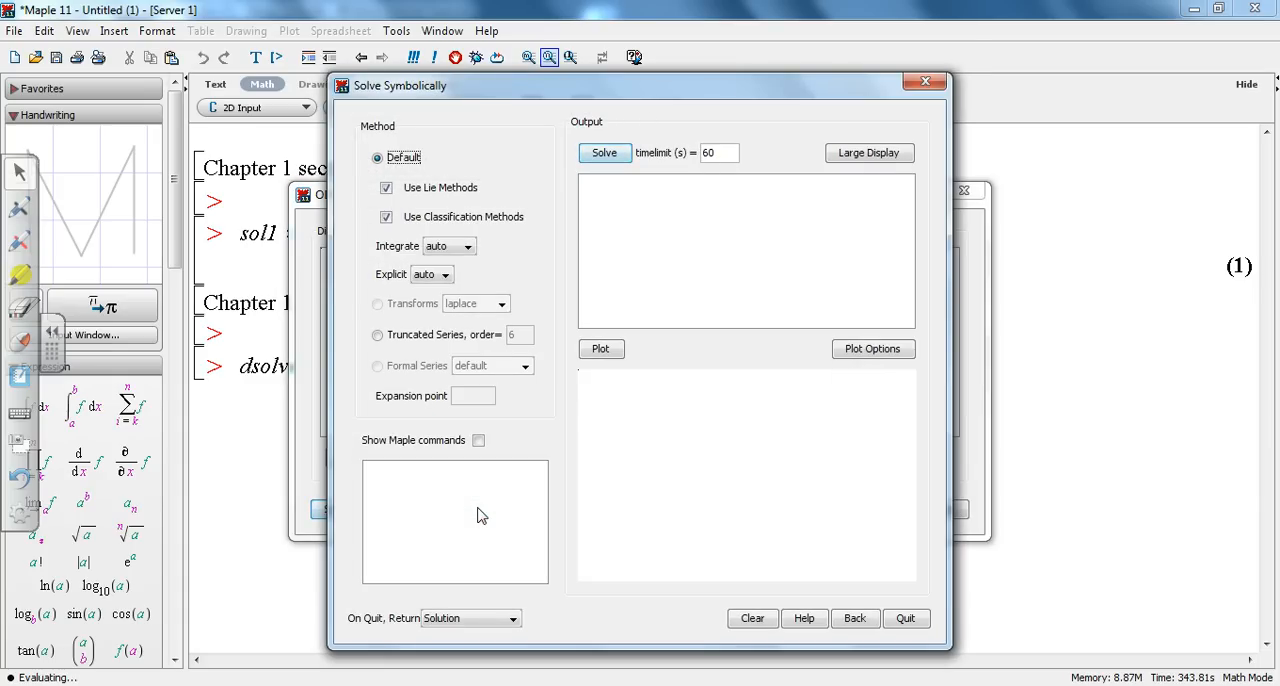
click(612, 153)
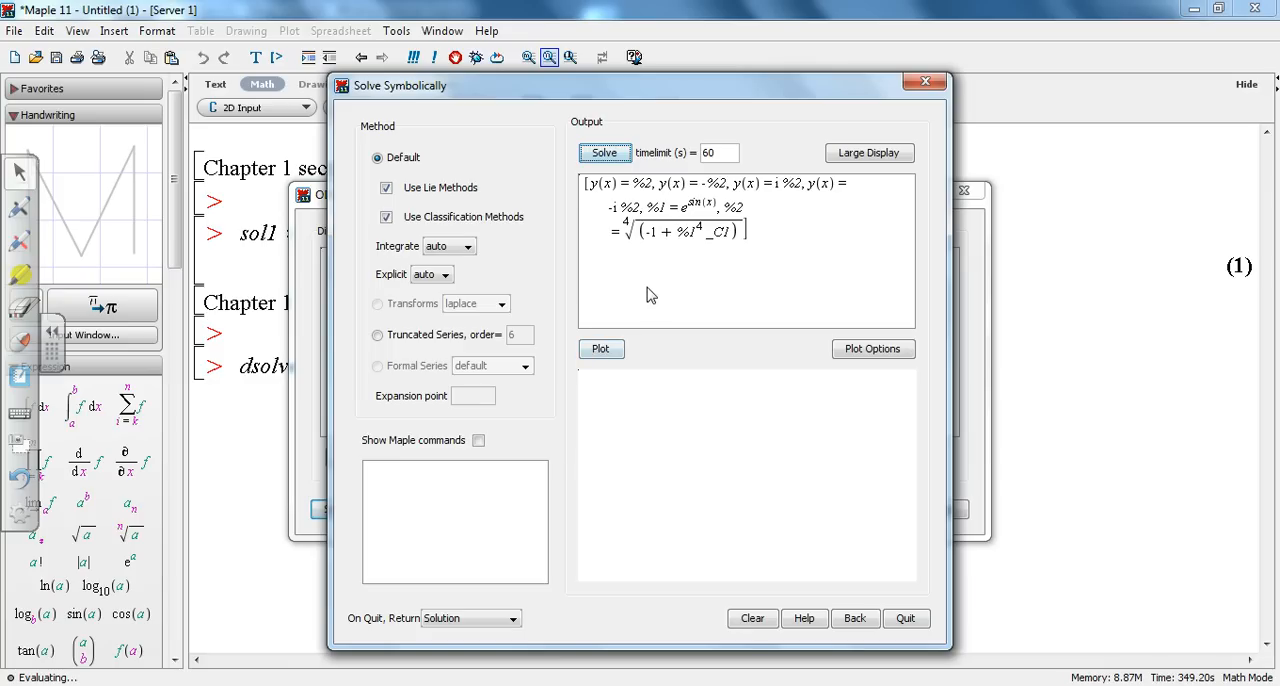
click(478, 441)
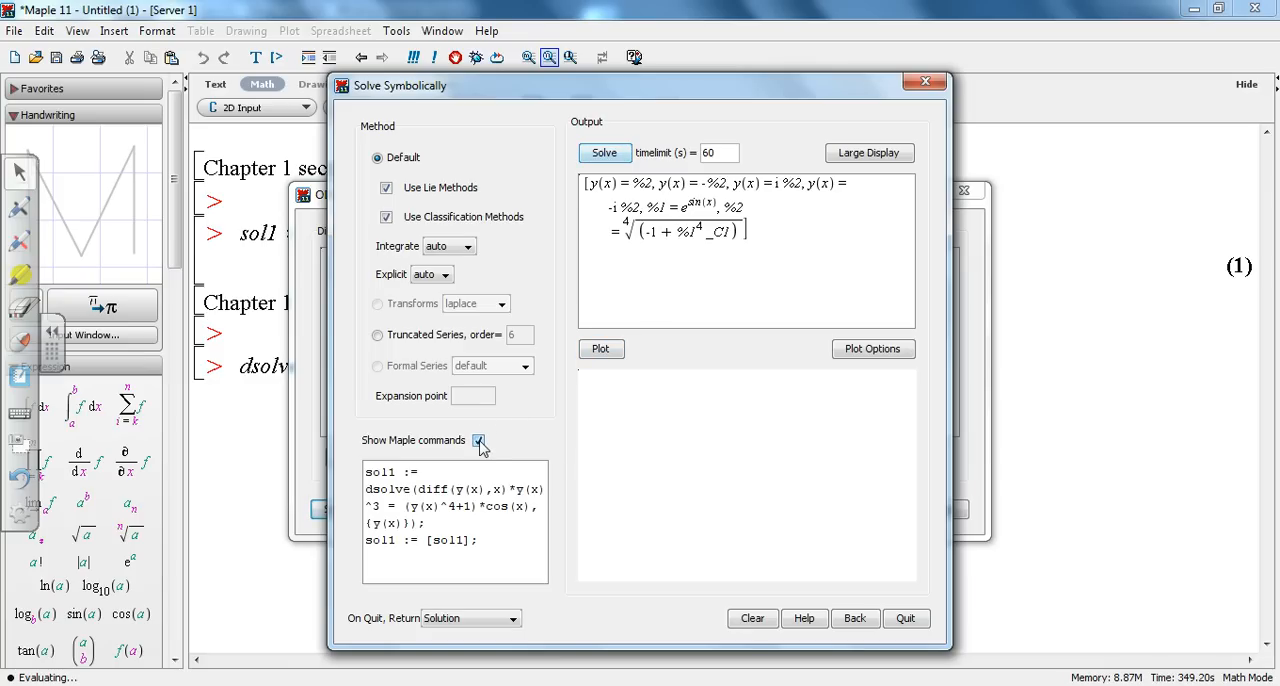
Step: Copy the generated dsolve commands, close the ODE Analyzer, and run them in the worksheet under the section 4 Problem 13 heading
drag(491, 543, 361, 471)
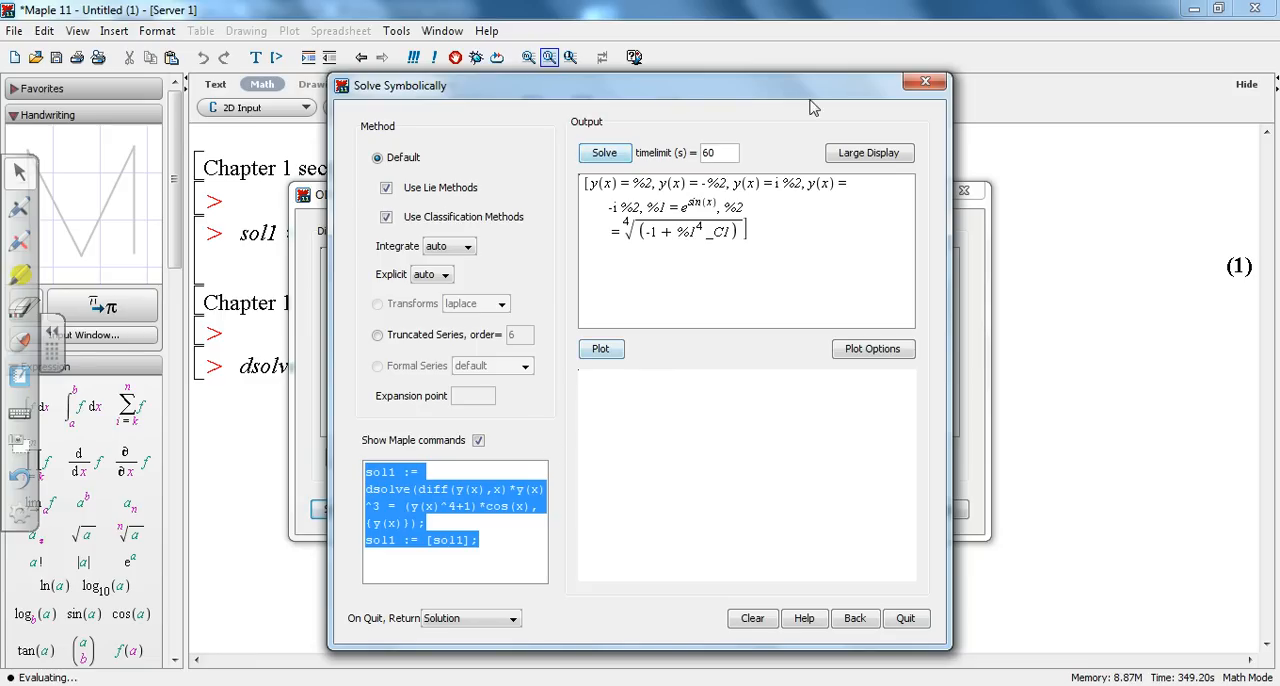
click(928, 83)
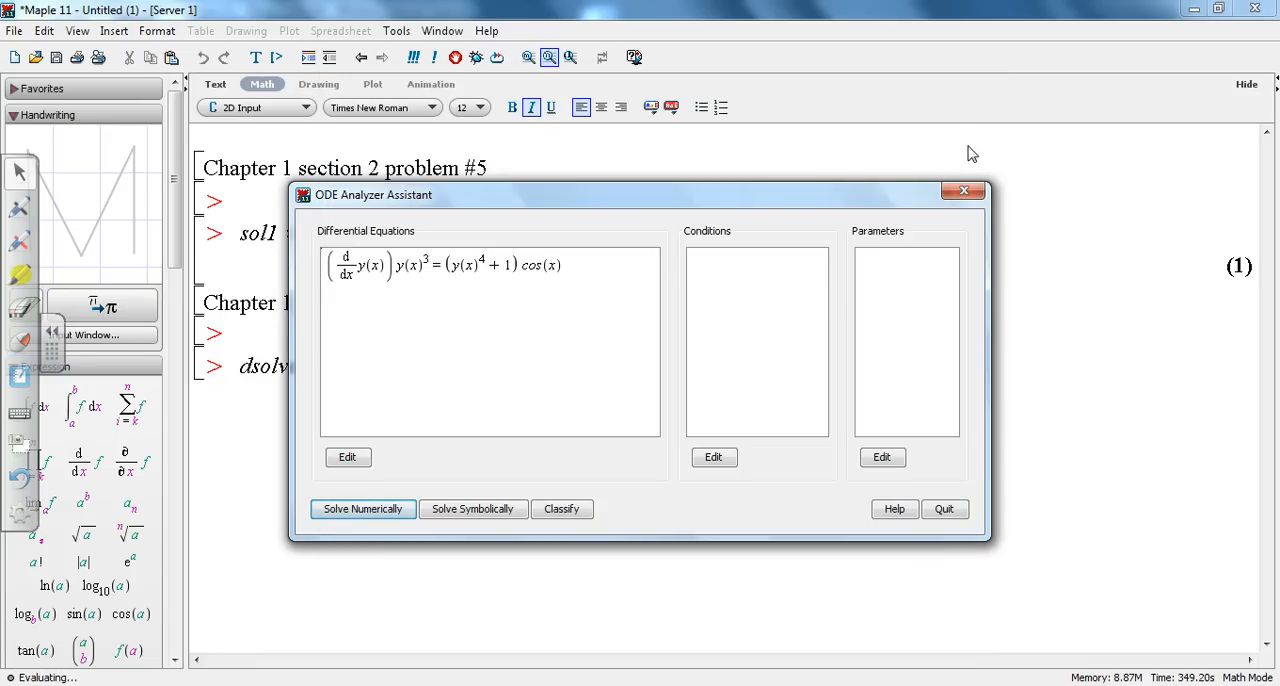
click(963, 190)
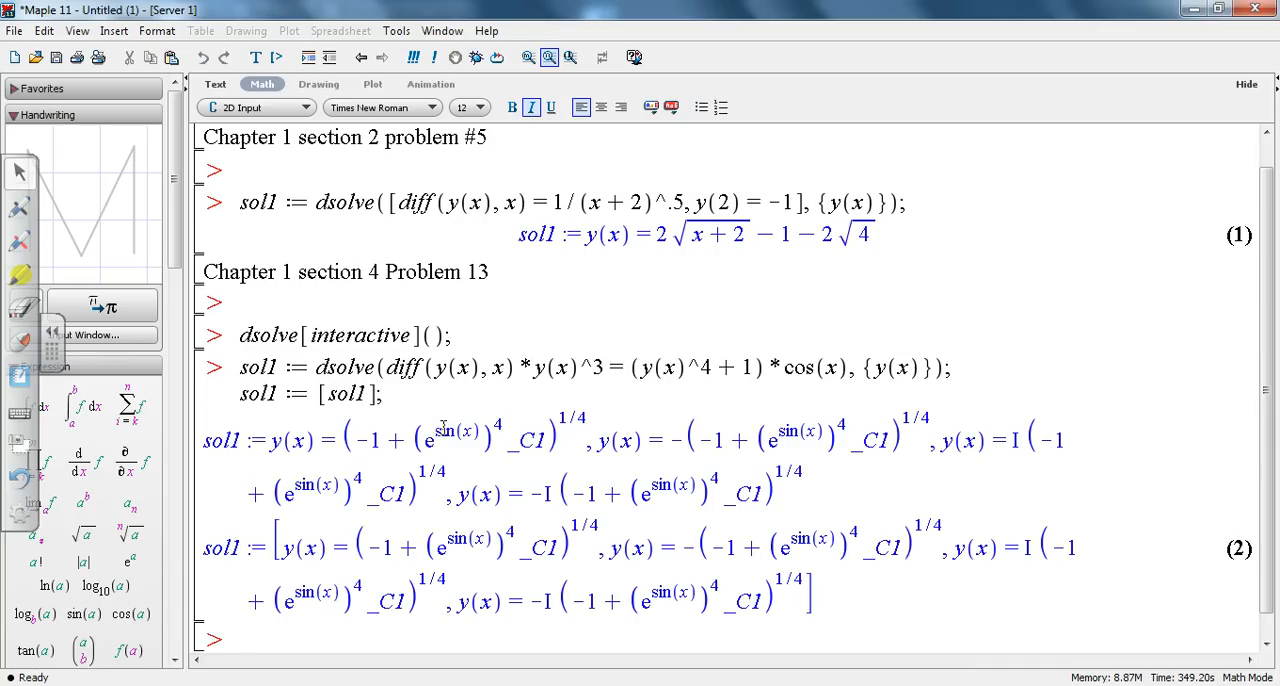
Step: Delete the dsolve[interactive](); command from the input line under the section 4 Problem 13 heading
click(481, 334)
key(BackSpace)
key(BackSpace)
key(BackSpace)
key(BackSpace)
key(BackSpace)
key(BackSpace)
key(BackSpace)
key(BackSpace)
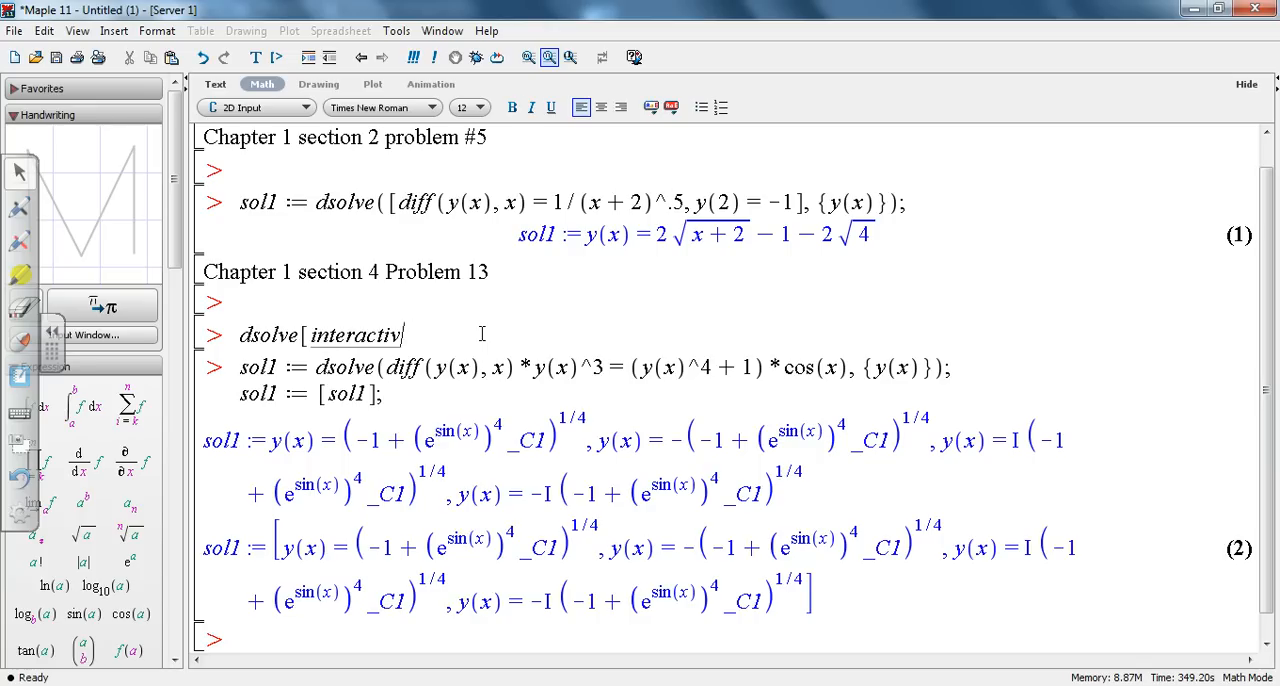
key(BackSpace)
key(BackSpace)
key(BackSpace)
key(BackSpace)
key(BackSpace)
key(BackSpace)
key(BackSpace)
key(BackSpace)
key(BackSpace)
key(BackSpace)
key(BackSpace)
key(BackSpace)
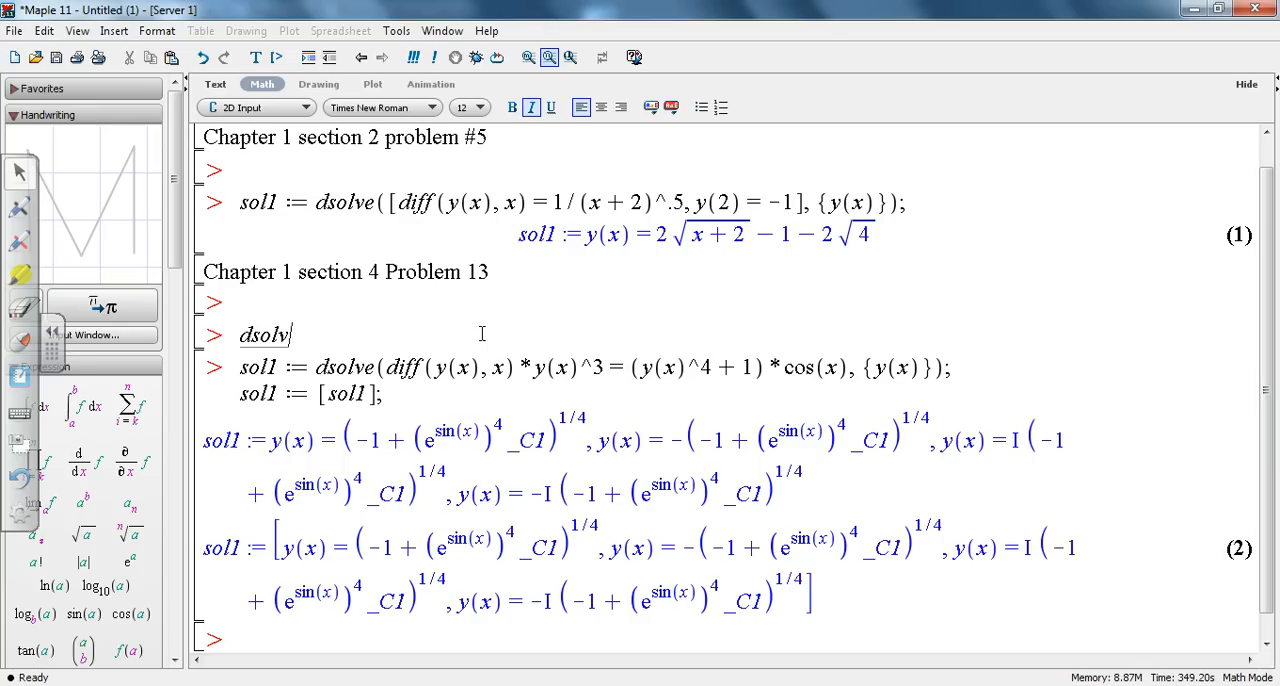
key(BackSpace)
key(BackSpace)
key(Down)
key(Down)
key(Down)
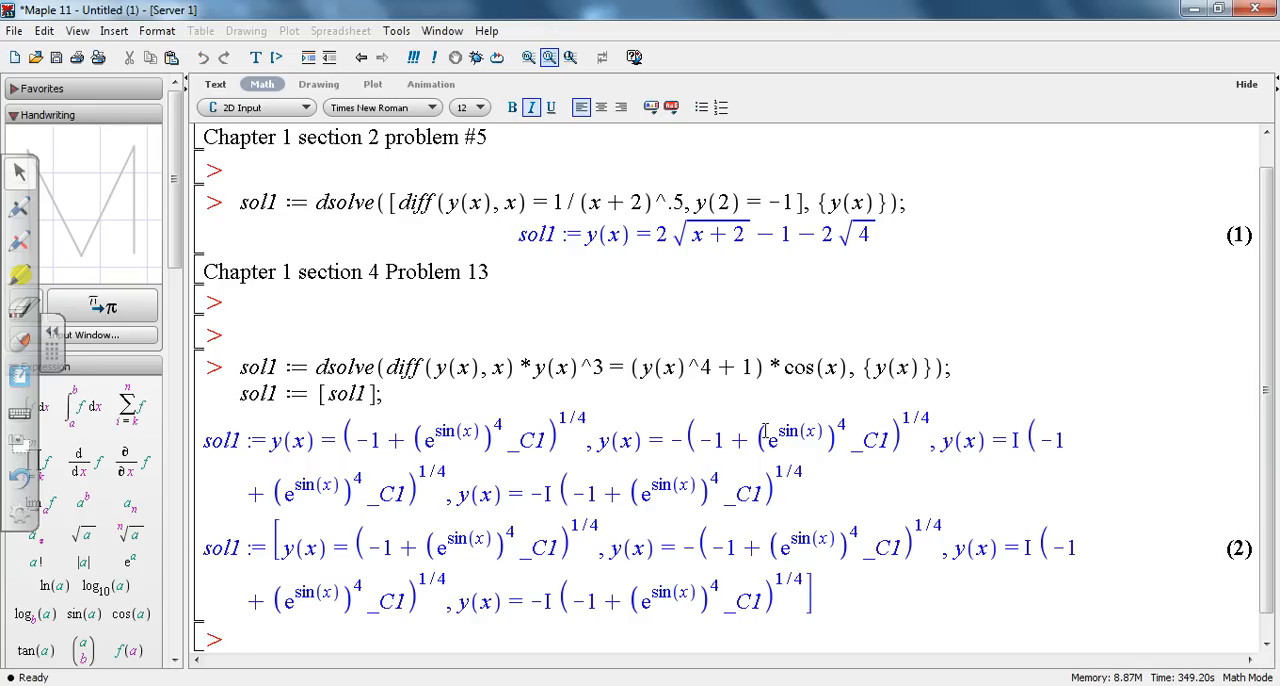
click(830, 590)
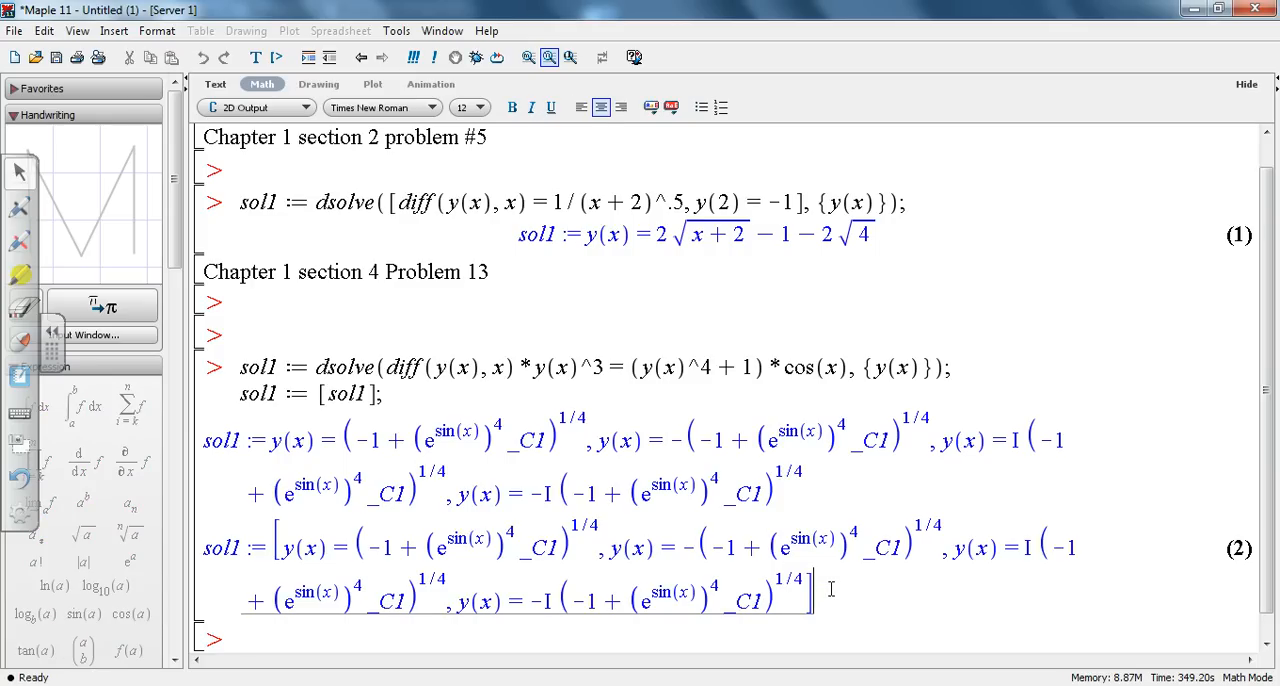
Step: End the sol1 := [sol1] command with a colon instead of a semicolon and re-execute the group
click(524, 395)
key(BackSpace)
text(:)
key(Return)
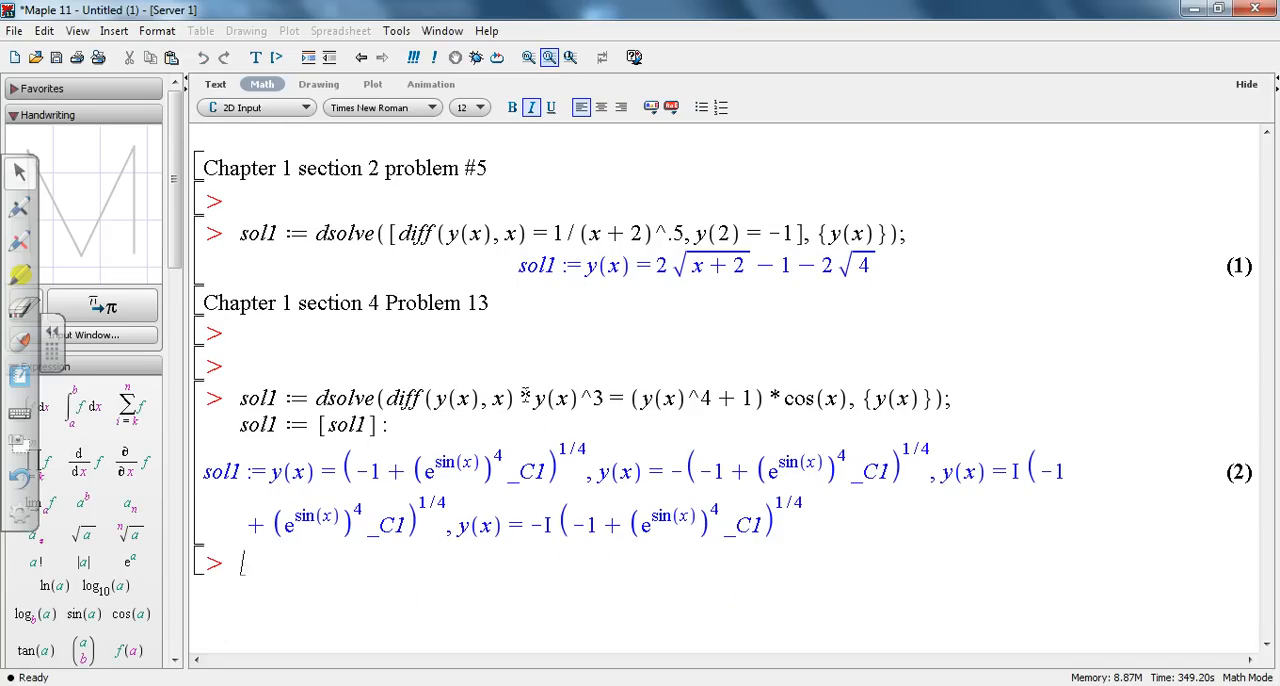
Step: Restore the semicolon at the end of the sol1 := [sol1] command and execute the group again
click(446, 424)
key(BackSpace)
text(;)
key(Return)
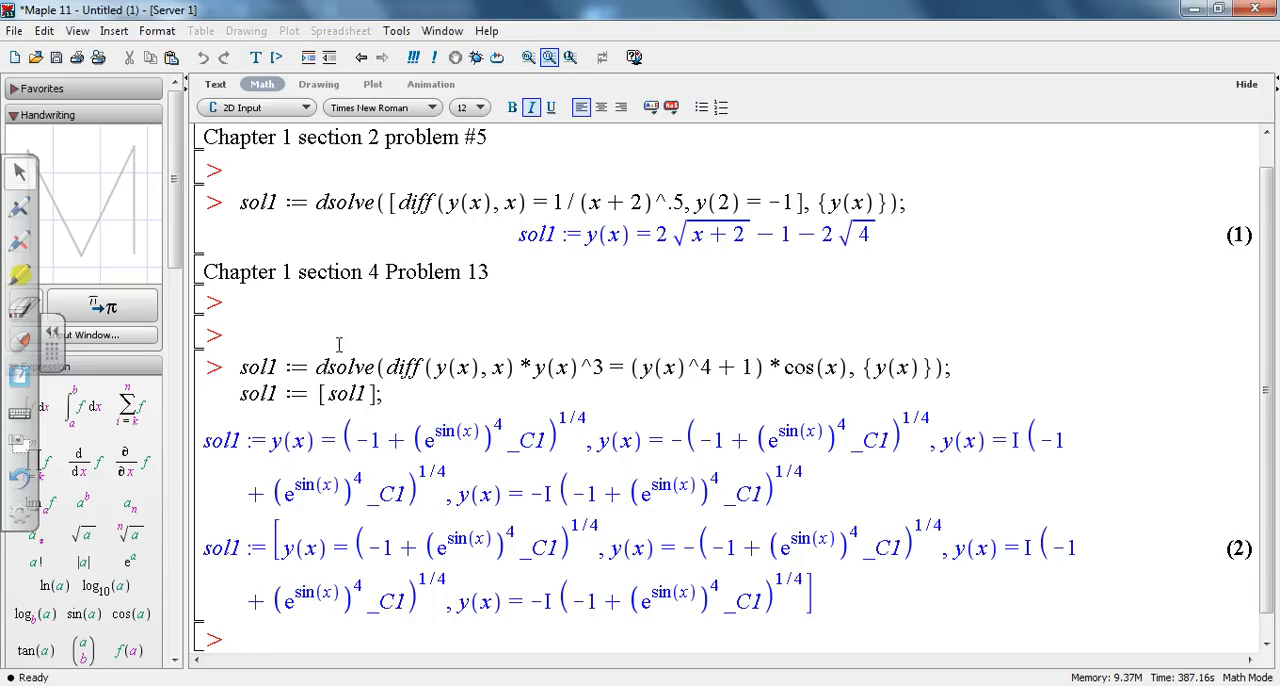
Step: Remove the sol1 := [sol1]; line below the Problem 13 dsolve command and re-execute the group
click(395, 395)
key(BackSpace)
key(BackSpace)
key(BackSpace)
key(BackSpace)
key(BackSpace)
key(BackSpace)
key(BackSpace)
key(BackSpace)
key(BackSpace)
key(BackSpace)
key(BackSpace)
key(BackSpace)
key(BackSpace)
key(BackSpace)
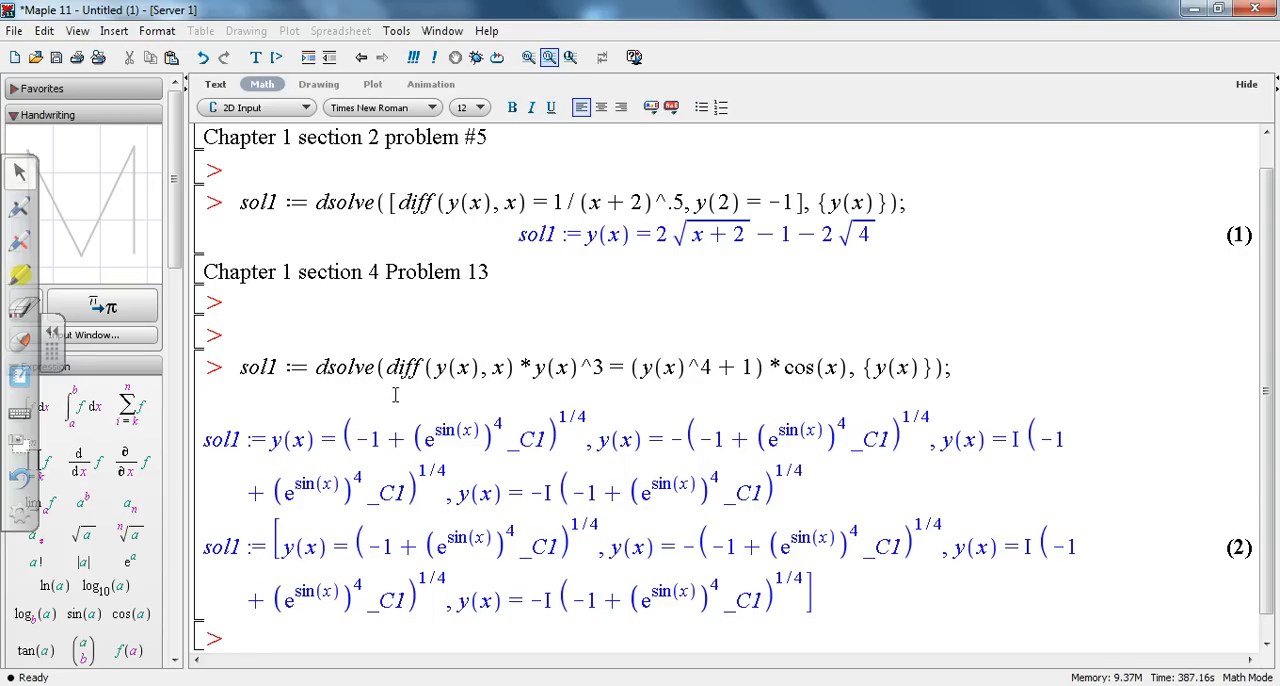
key(Return)
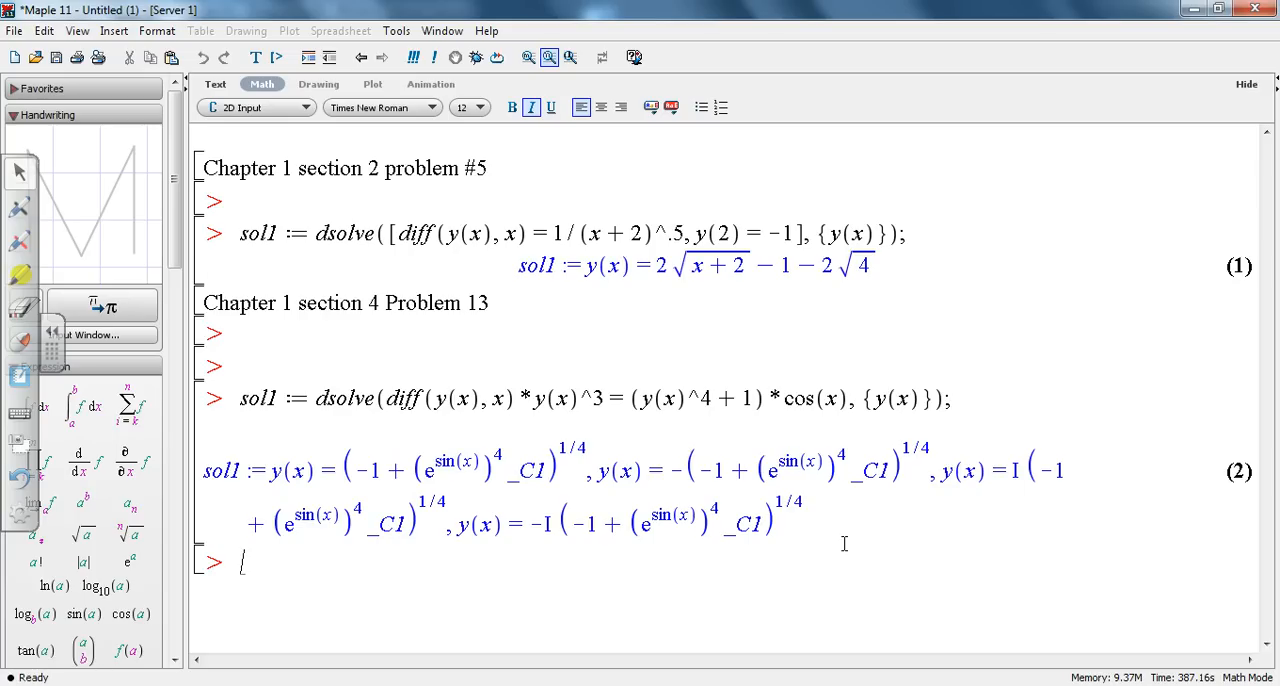
Step: Add the text heading "Chapter 1 Section 6 Problem 30" below the Problem 13 solution and place the cursor at the prompt beneath it
key(Return)
key(Return)
key(Return)
key(Up)
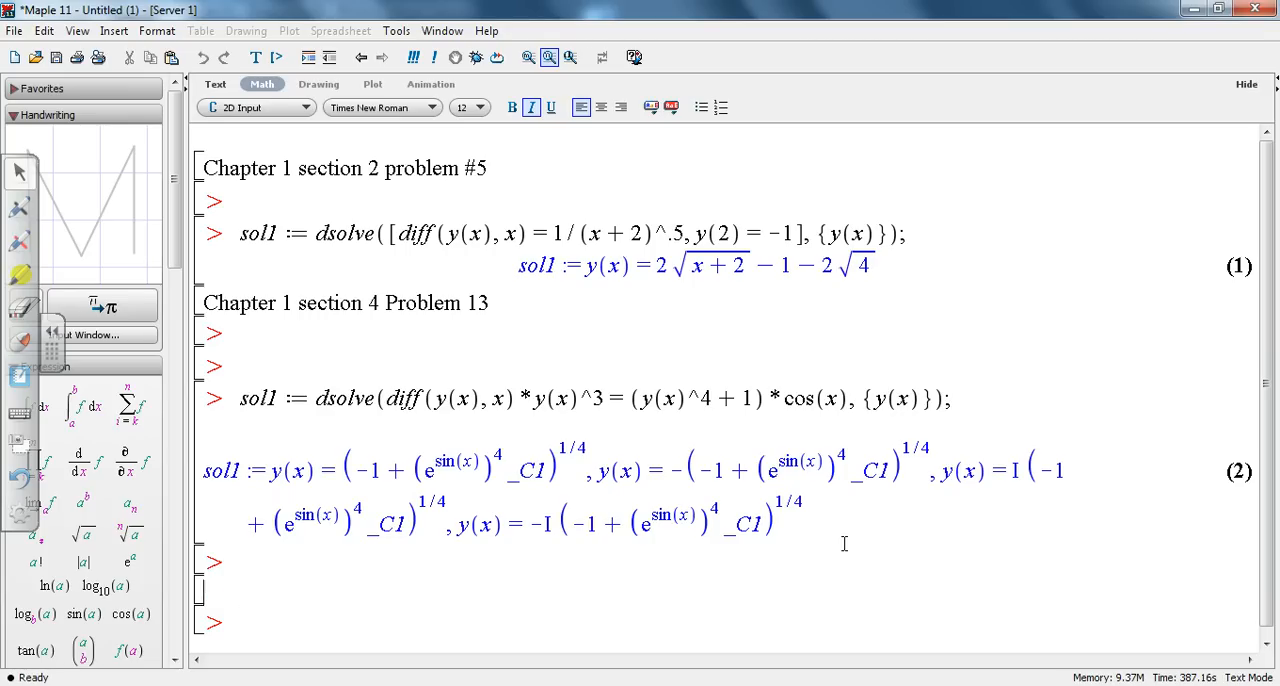
key(ctrl+t)
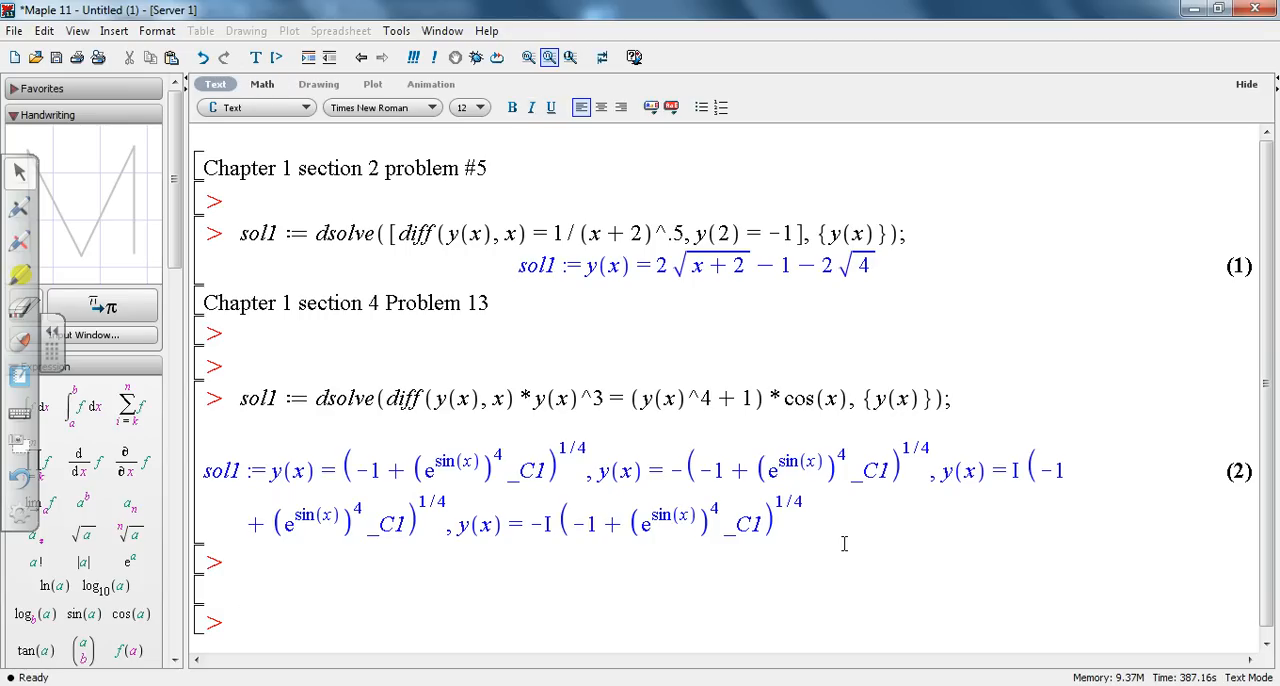
text(Chapter 1 Section 6 Problem)
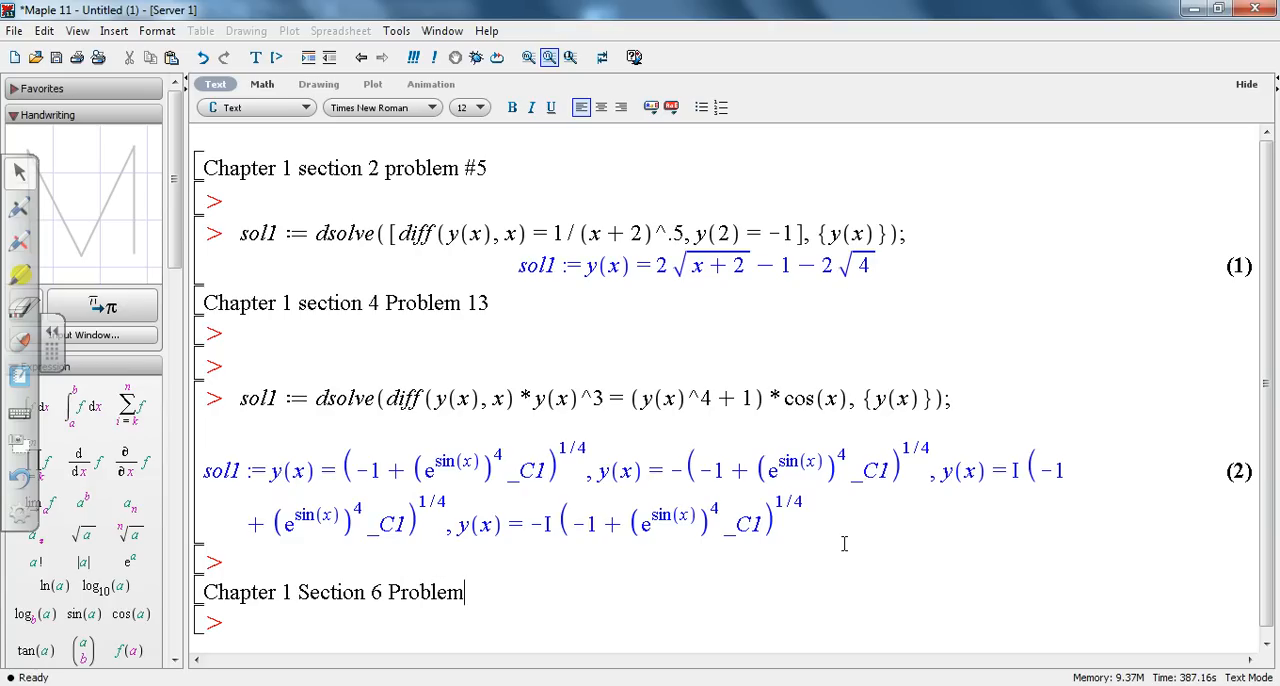
text( 30)
click(347, 645)
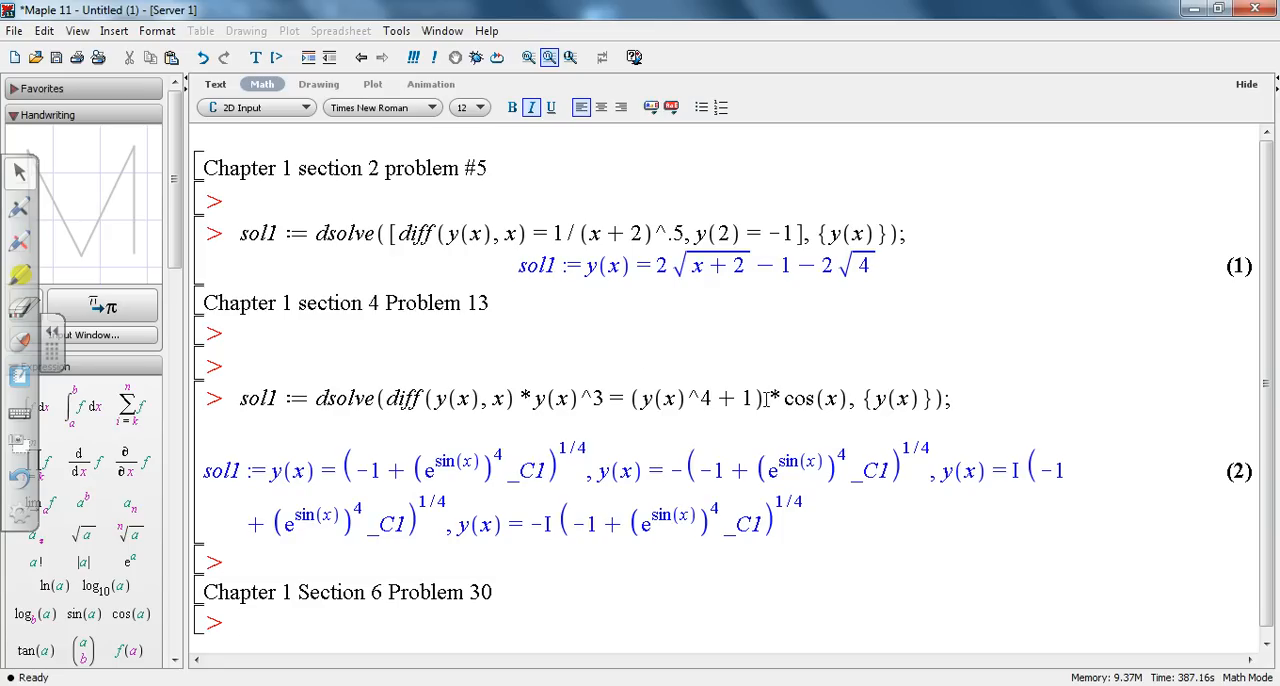
Step: Launch the ODE Analyzer assistant and start editing its differential equations
click(397, 31)
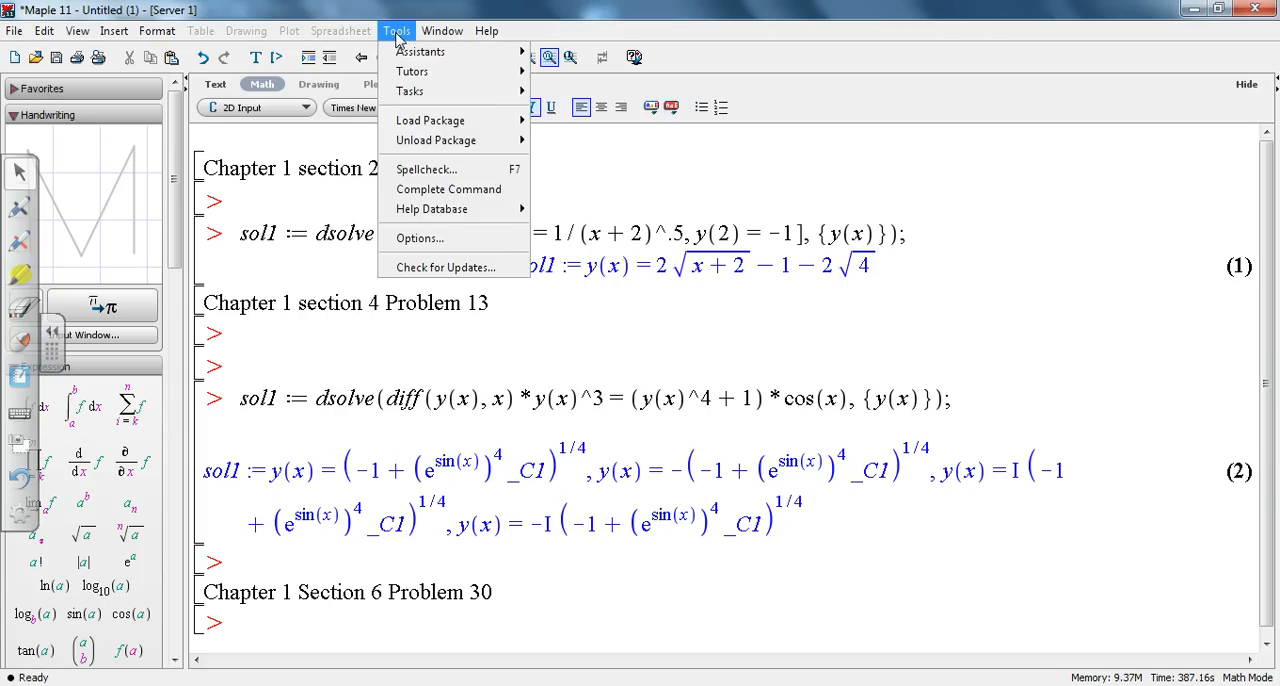
mouse_move(520, 70)
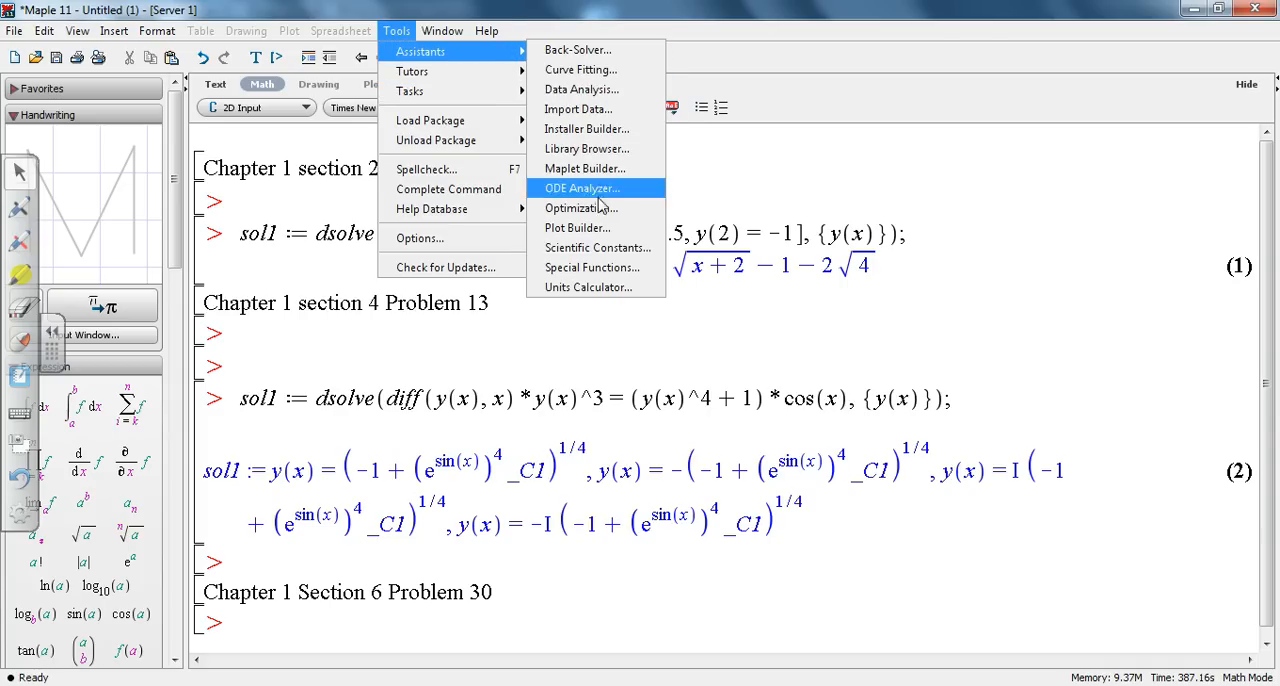
click(600, 197)
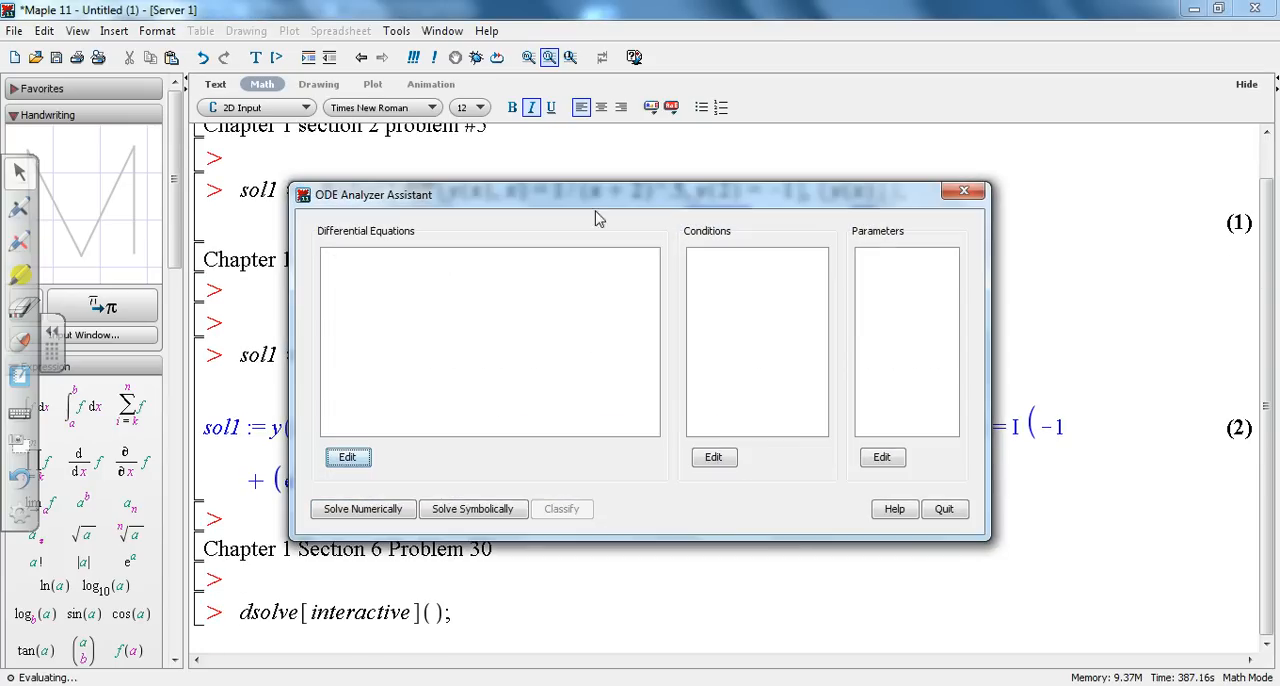
click(368, 466)
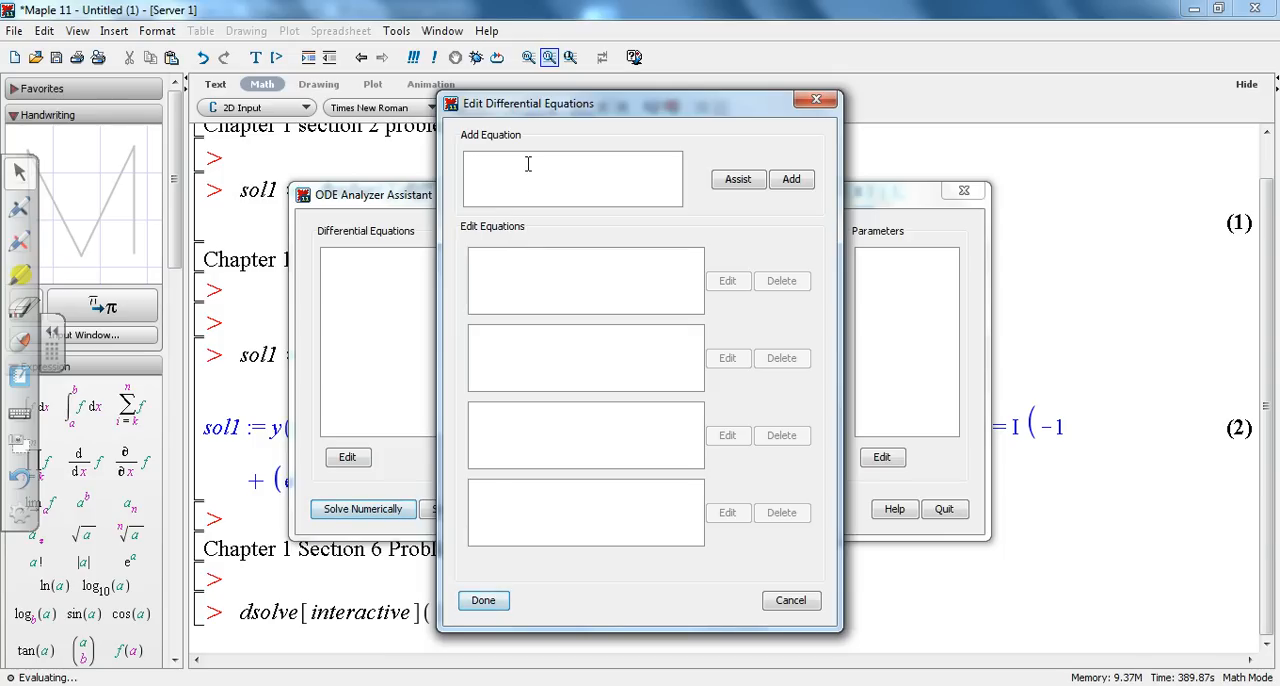
Step: Insert the first-order derivative of y with respect to x into the new equation using the Derivative Assistant
text(()
key(BackSpace)
click(738, 178)
click(605, 354)
text(y)
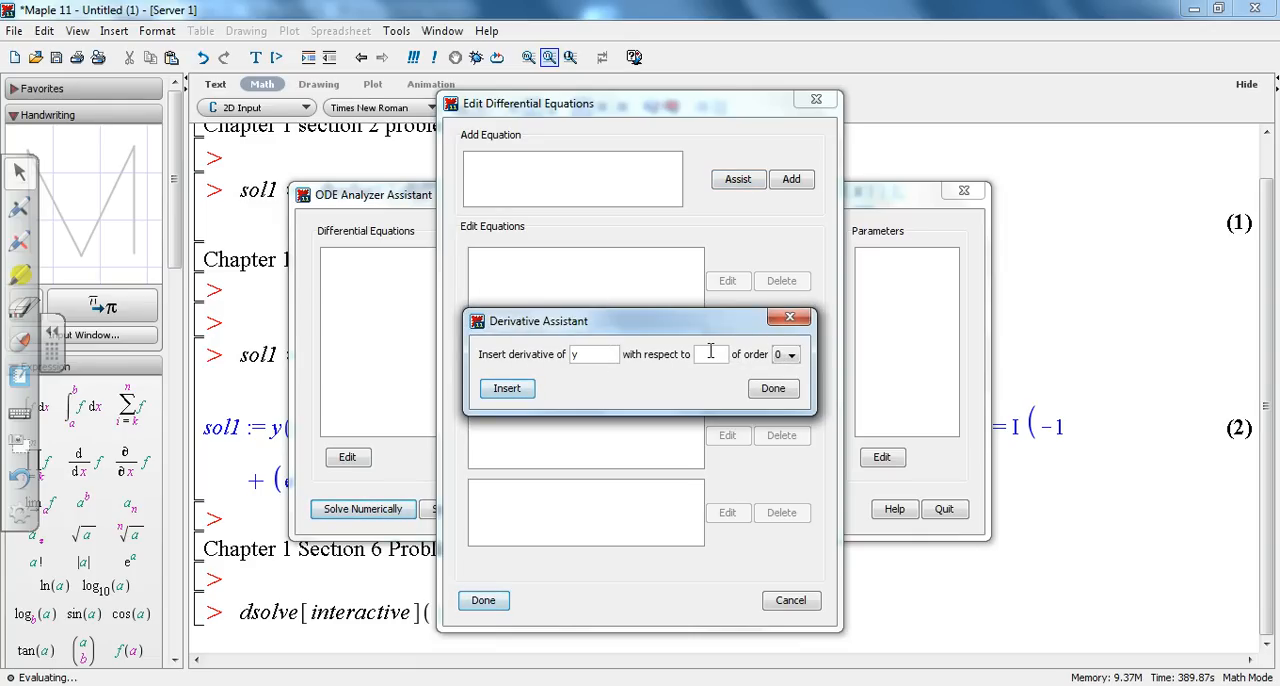
text(x)
click(790, 353)
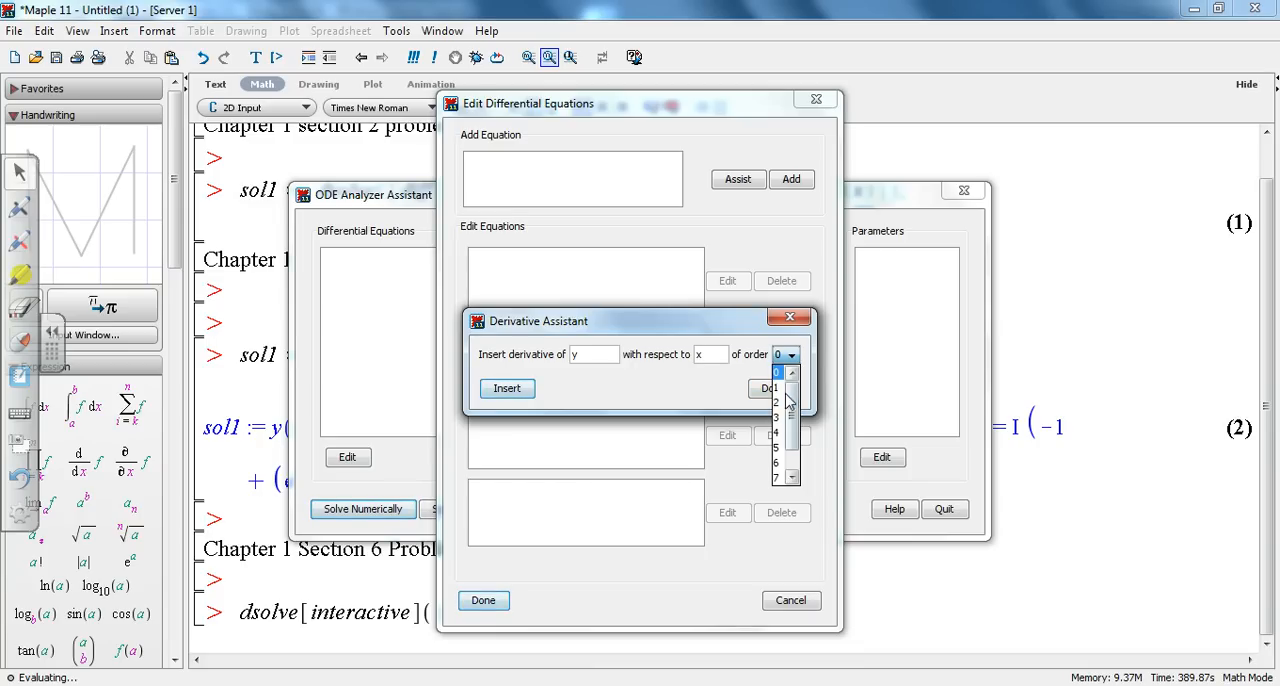
click(784, 383)
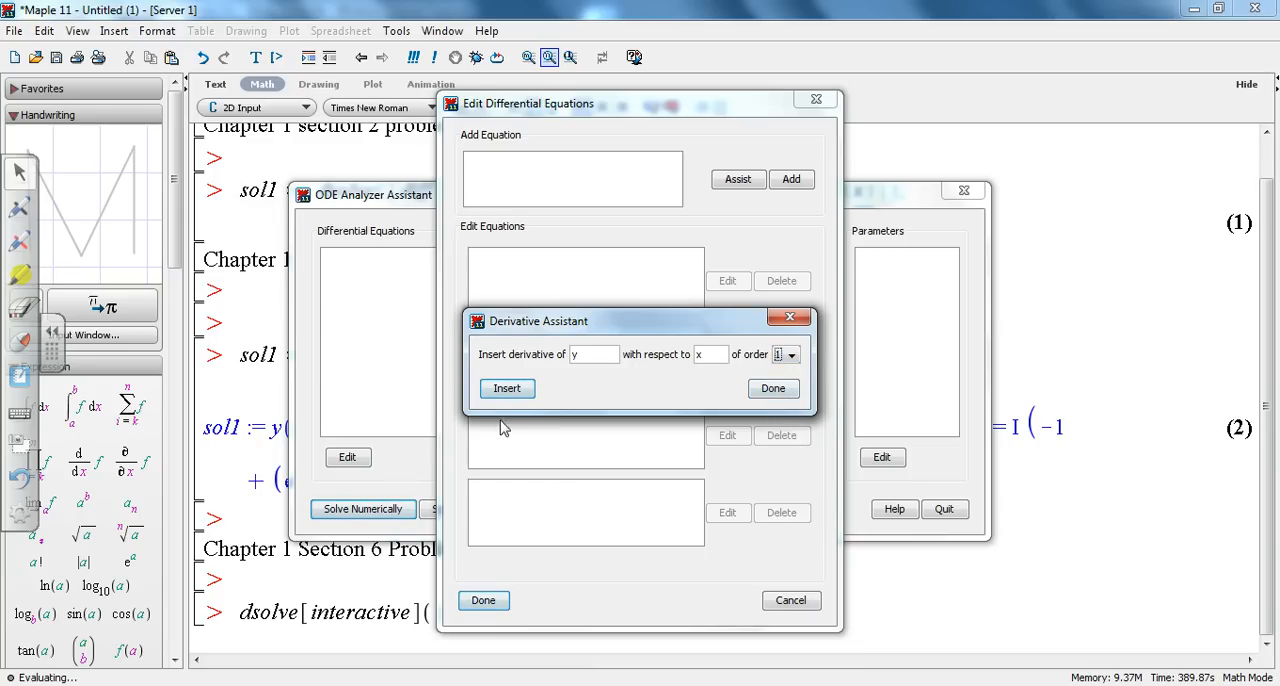
click(512, 391)
click(771, 389)
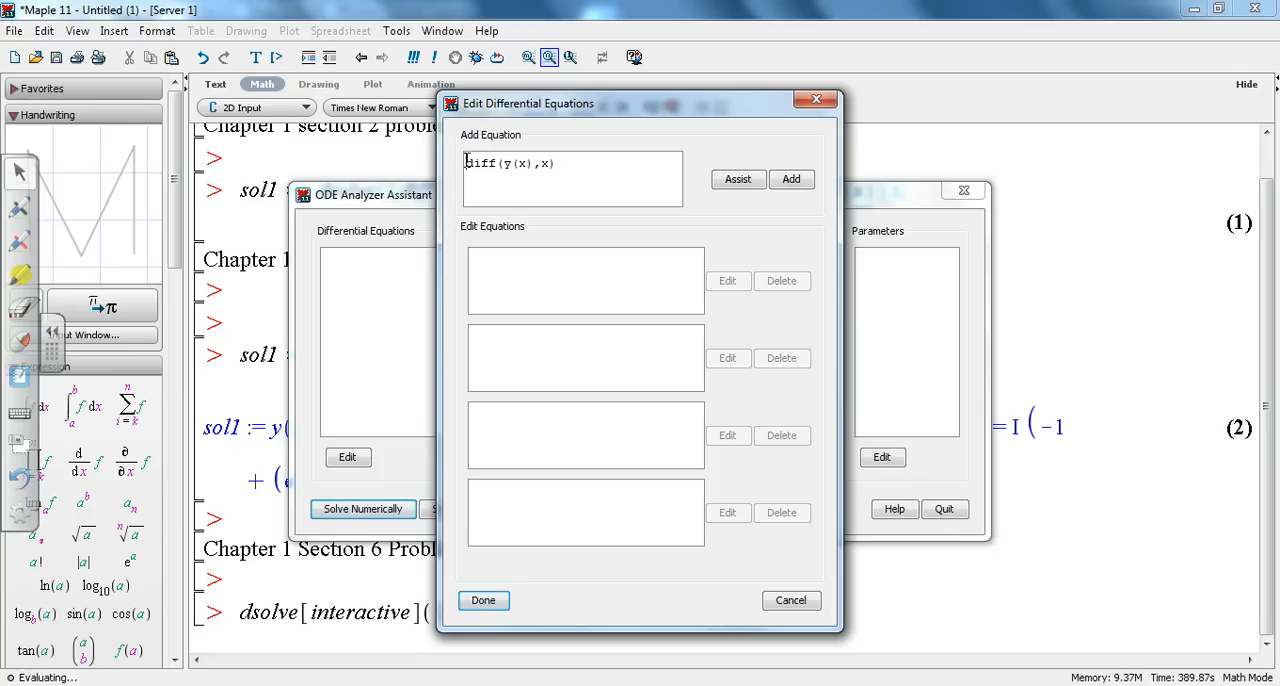
Step: Multiply the derivative by a leading factor, entering (x+exp(y(x)))* in front of diff(y(x),x)
text((x+exp()
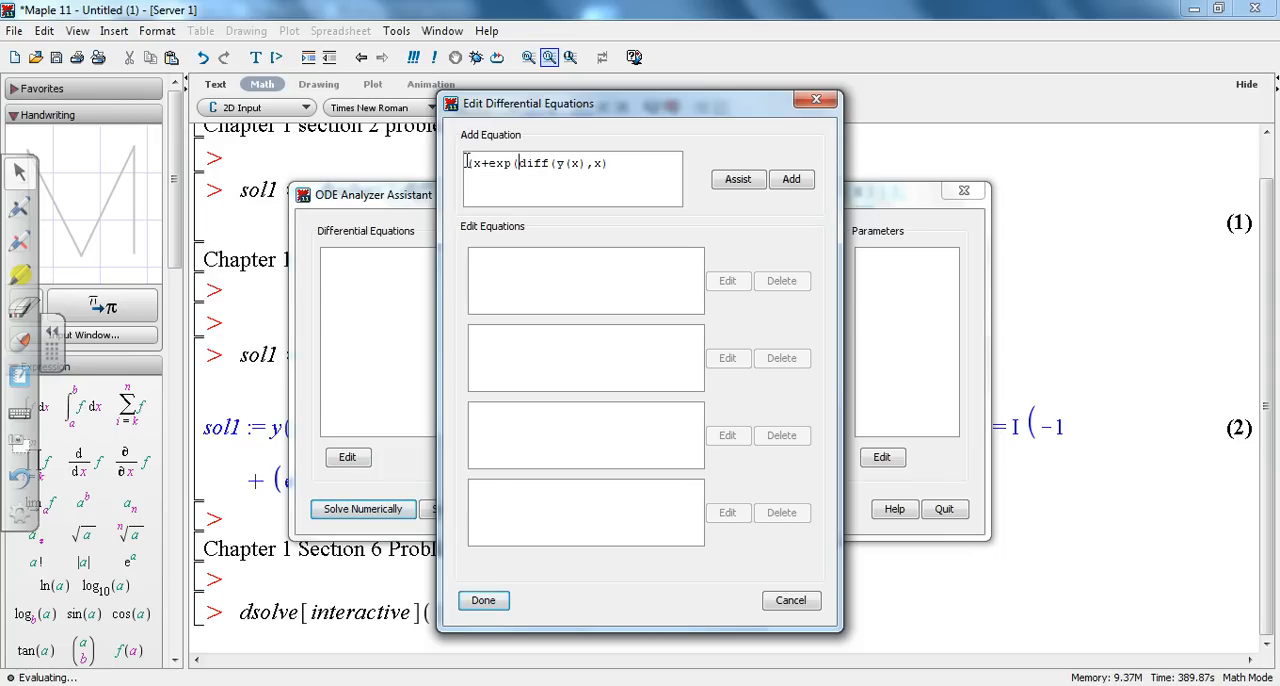
text(y(x)))*)
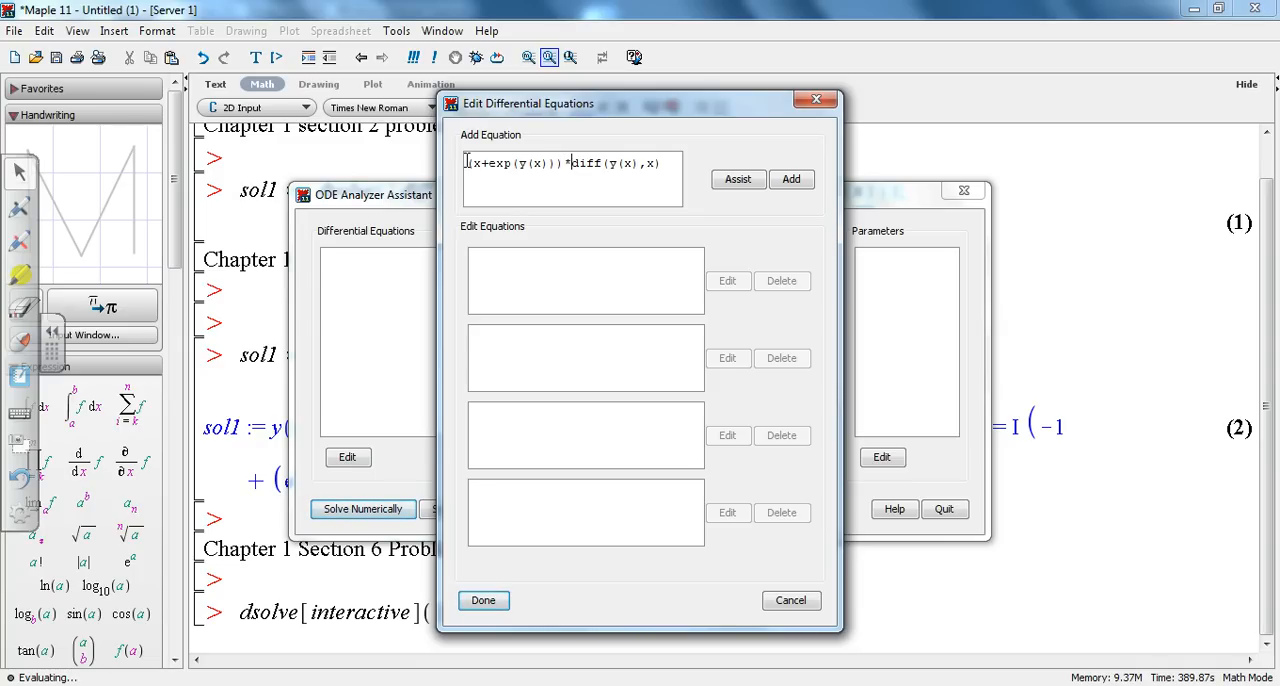
Step: Complete the equation with =x*exp(-y(x))-1 after the derivative, add it to the list and finish editing
key(Right)
key(Right)
key(Right)
key(Right)
key(Right)
key(Right)
text(=x*exp(-y(x)))
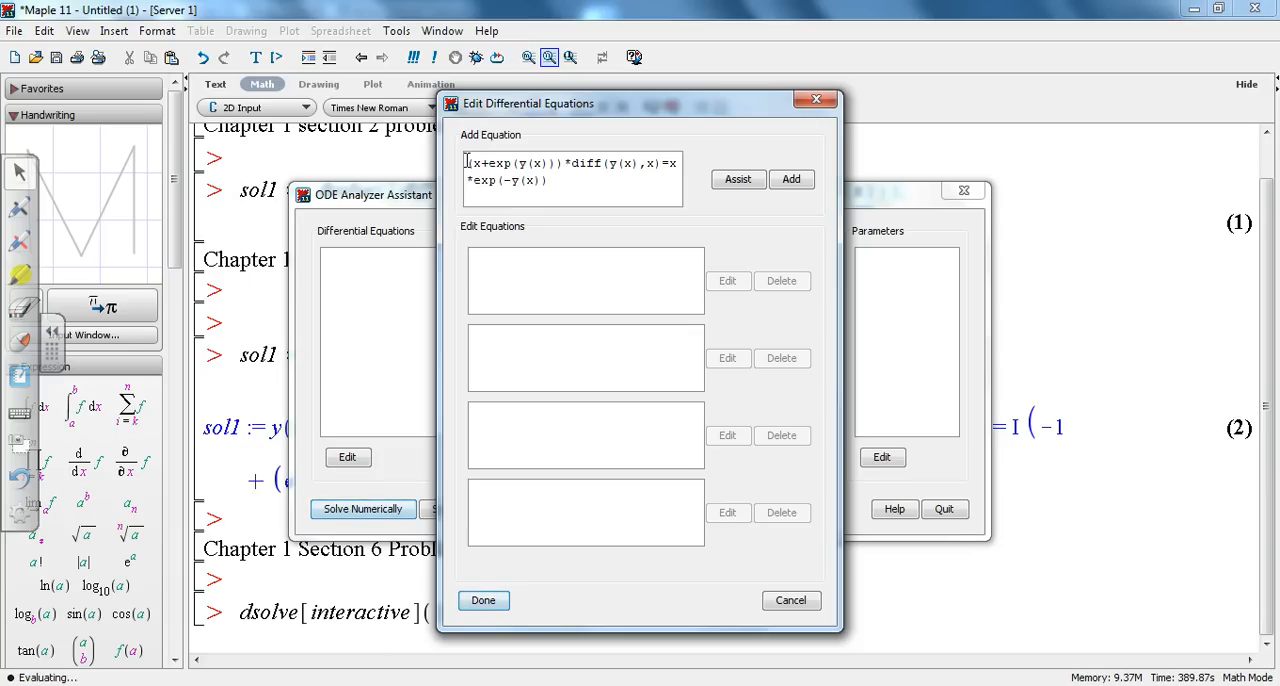
text(-1)
click(791, 182)
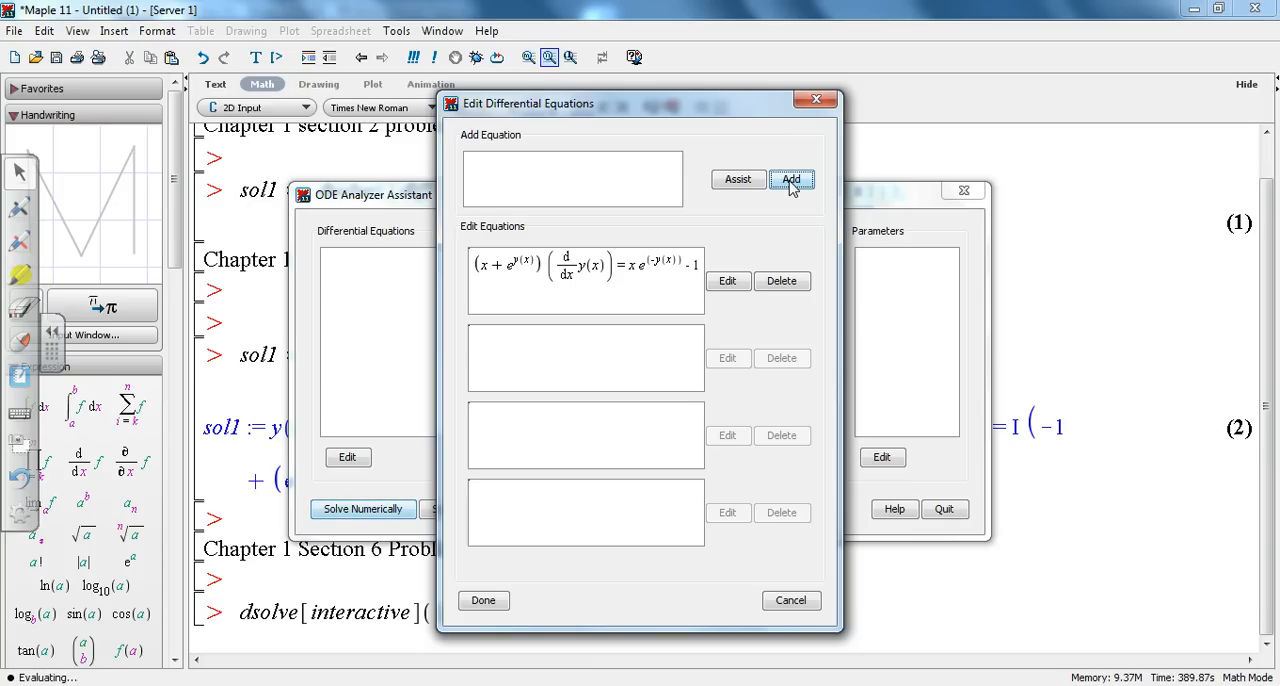
click(486, 600)
Step: Solve the Problem 30 equation symbolically with the default method and show the corresponding Maple commands
click(487, 509)
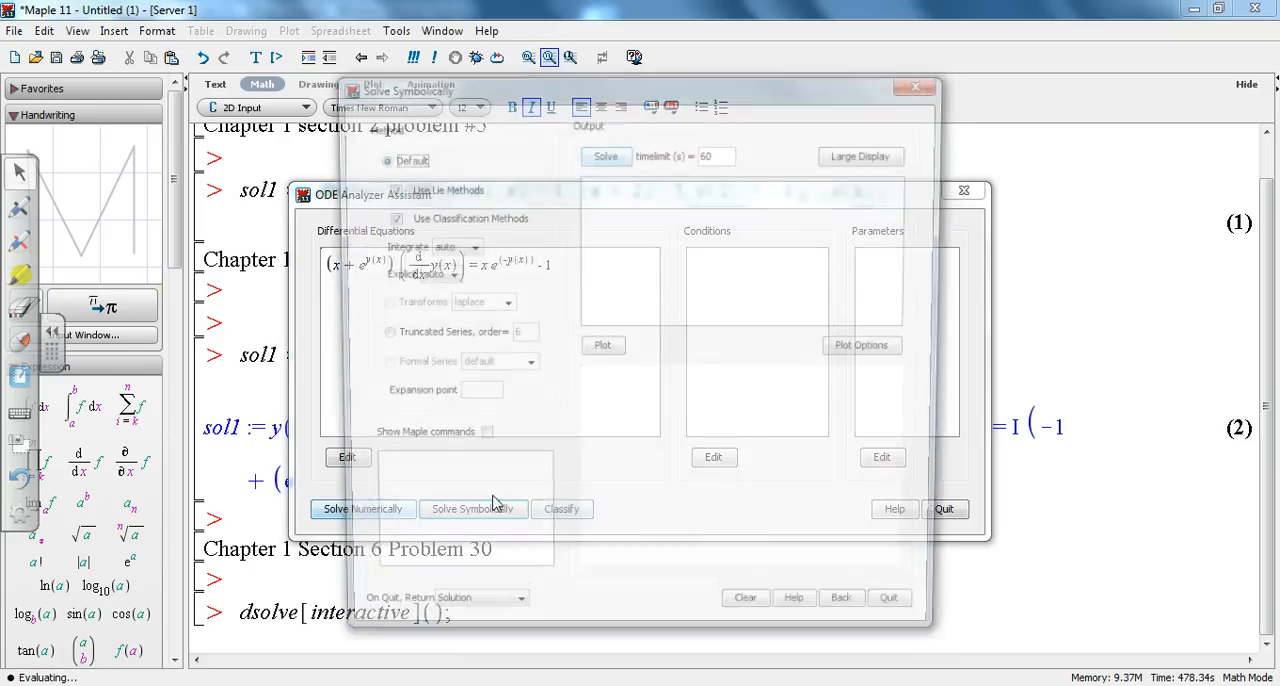
click(606, 156)
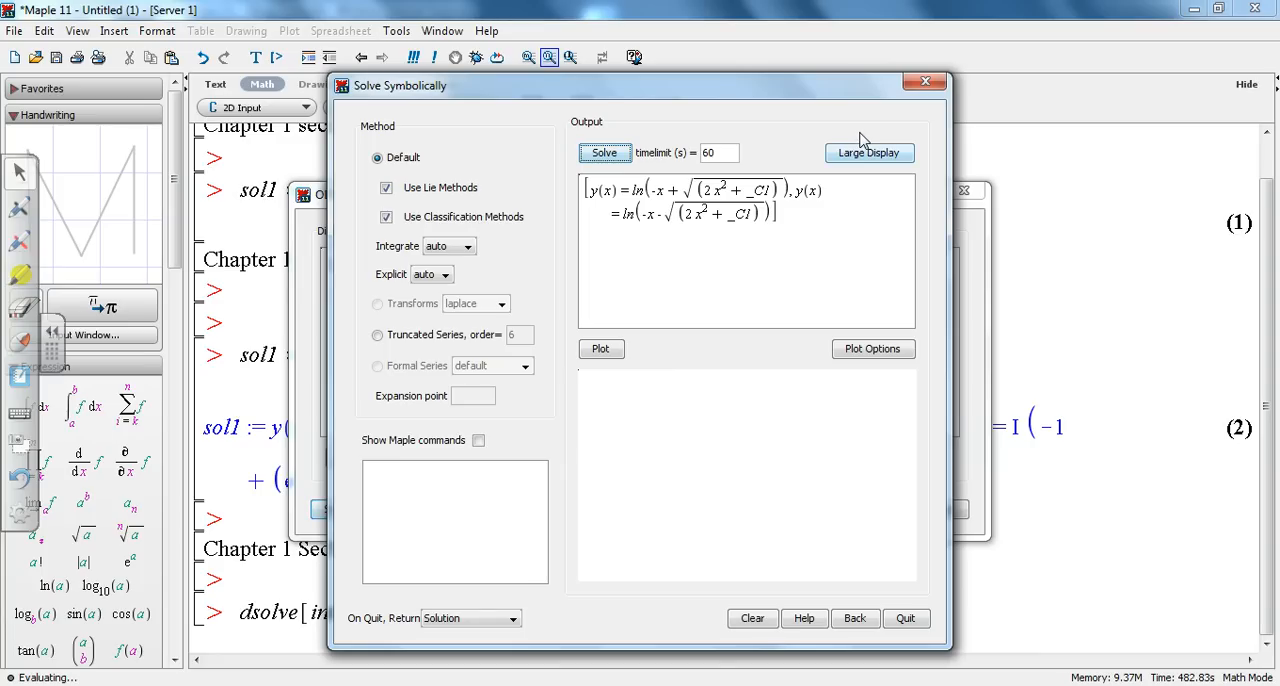
click(478, 440)
Step: Copy the generated commands, close the ODE Analyzer, and run them in the worksheet under the section 6 Problem 30 heading
drag(480, 542, 352, 476)
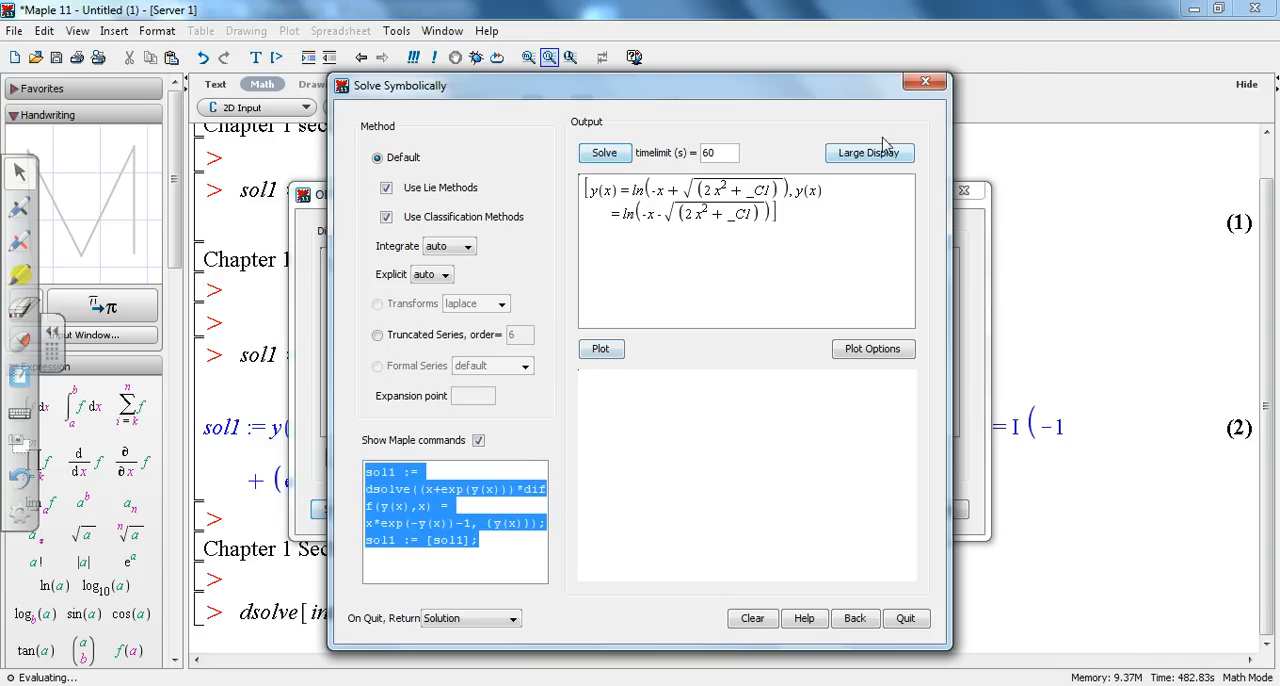
click(926, 85)
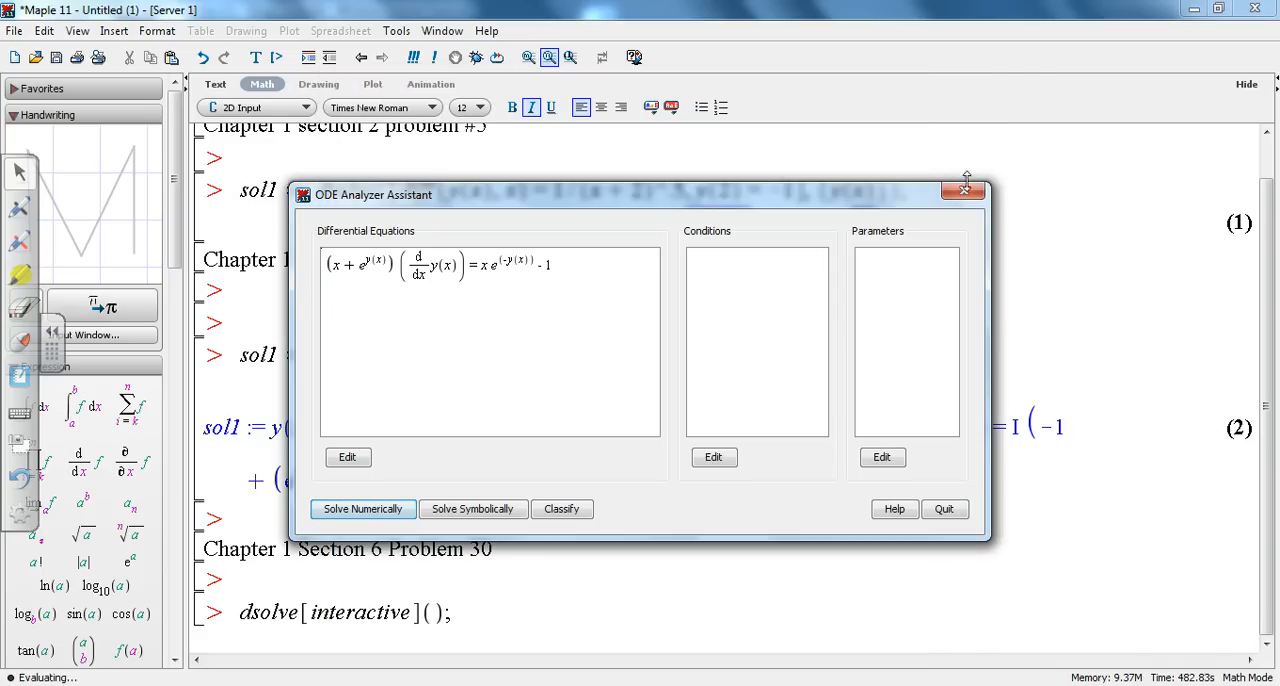
click(964, 194)
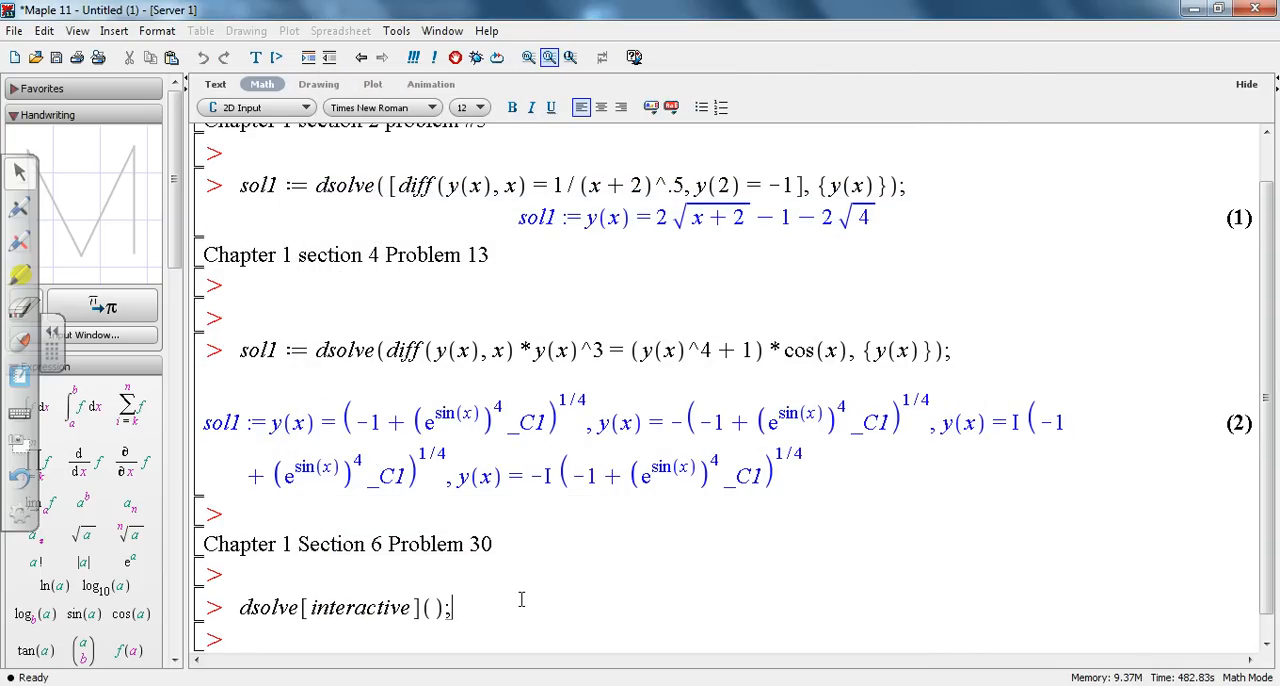
key(Return)
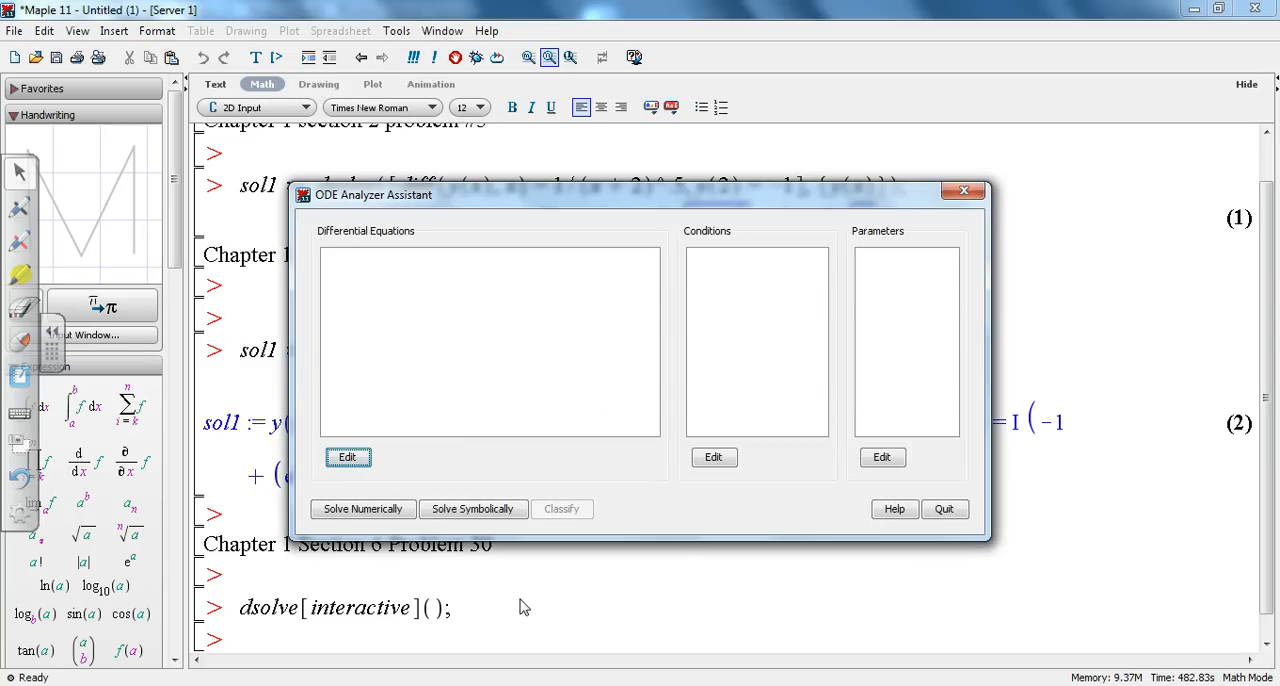
click(964, 191)
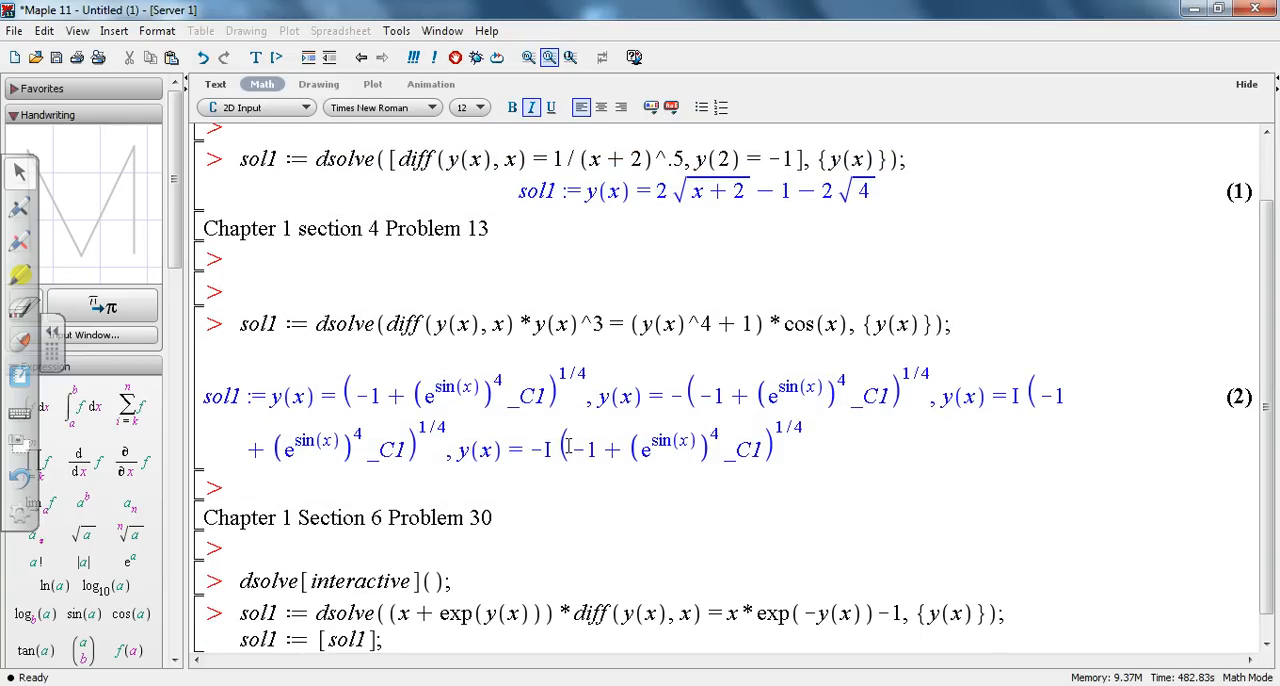
key(Return)
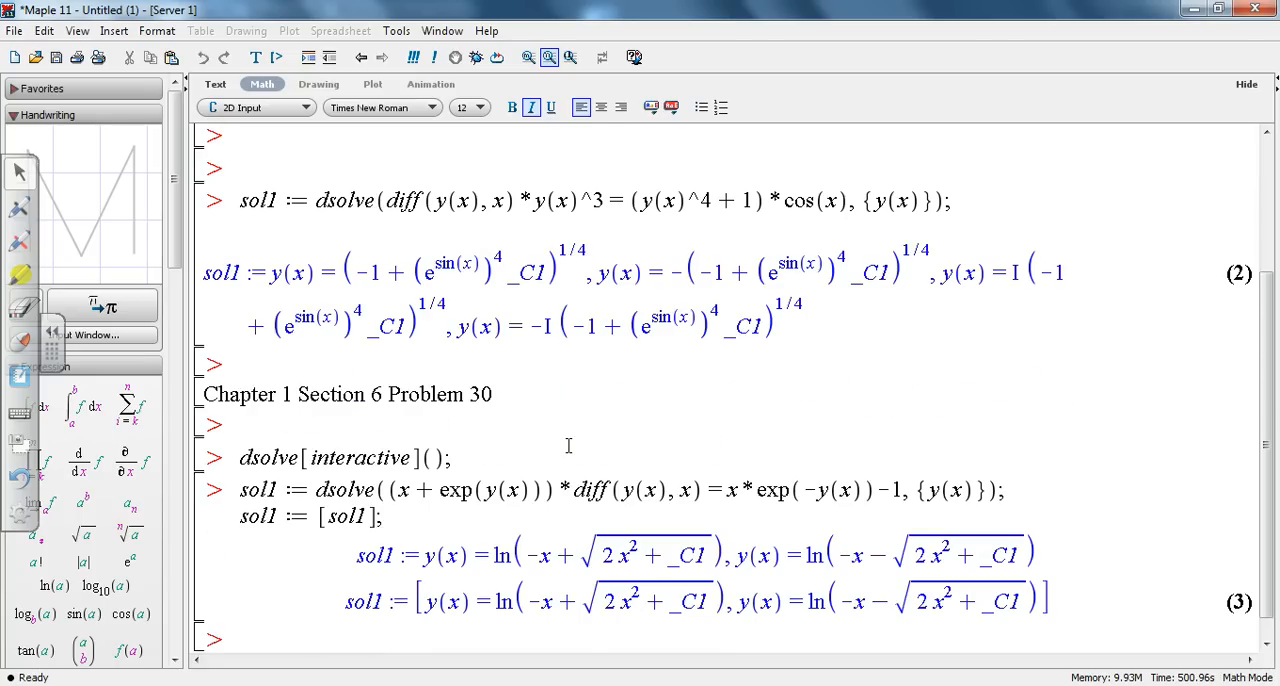
Step: Delete the sol1 := [sol1]; line below the Problem 30 dsolve command
click(408, 516)
key(BackSpace)
key(BackSpace)
key(BackSpace)
key(BackSpace)
key(BackSpace)
key(BackSpace)
key(BackSpace)
key(BackSpace)
key(BackSpace)
key(BackSpace)
key(BackSpace)
key(BackSpace)
key(BackSpace)
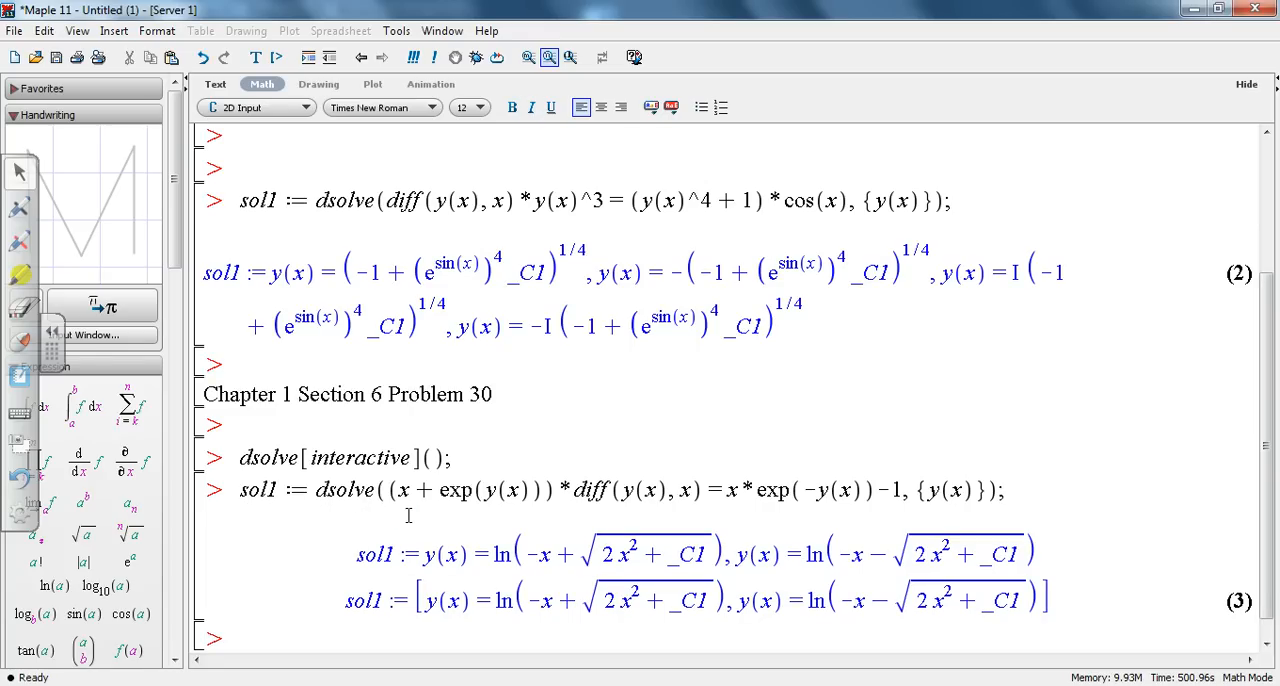
Step: Re-run the cleaned-up Problem 30 dsolve command and add extra empty prompts below its solution
key(Return)
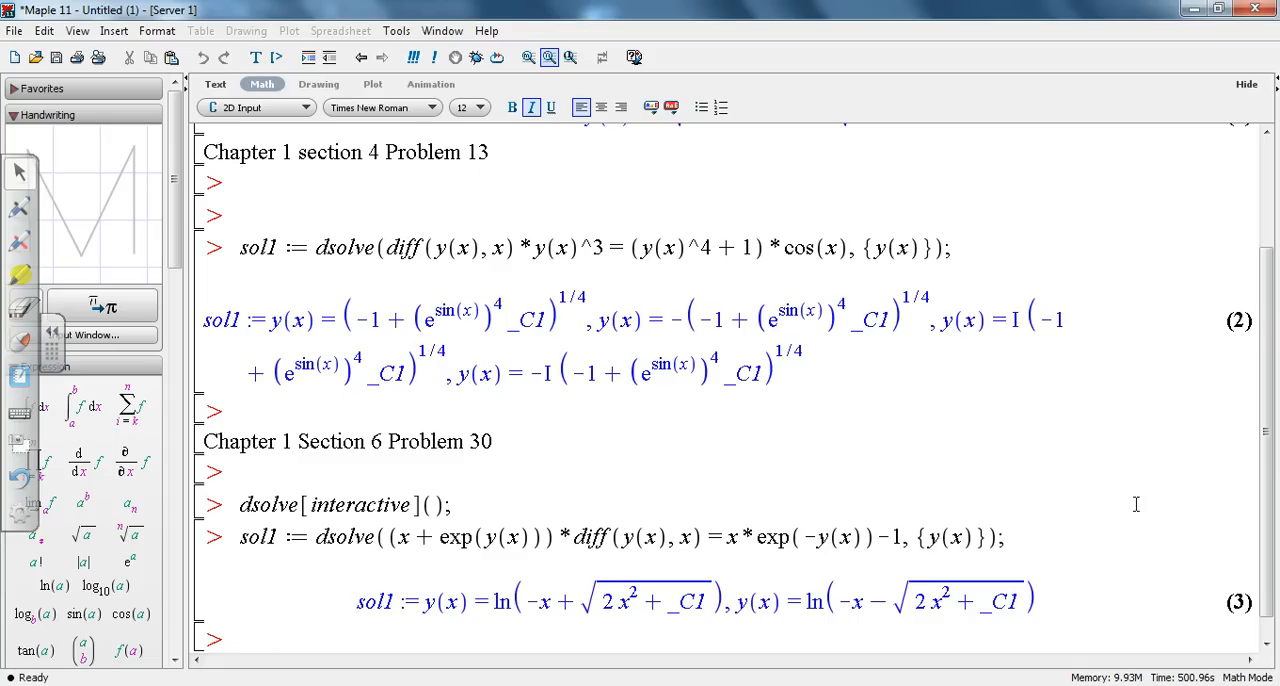
key(Return)
key(Return)
key(Return)
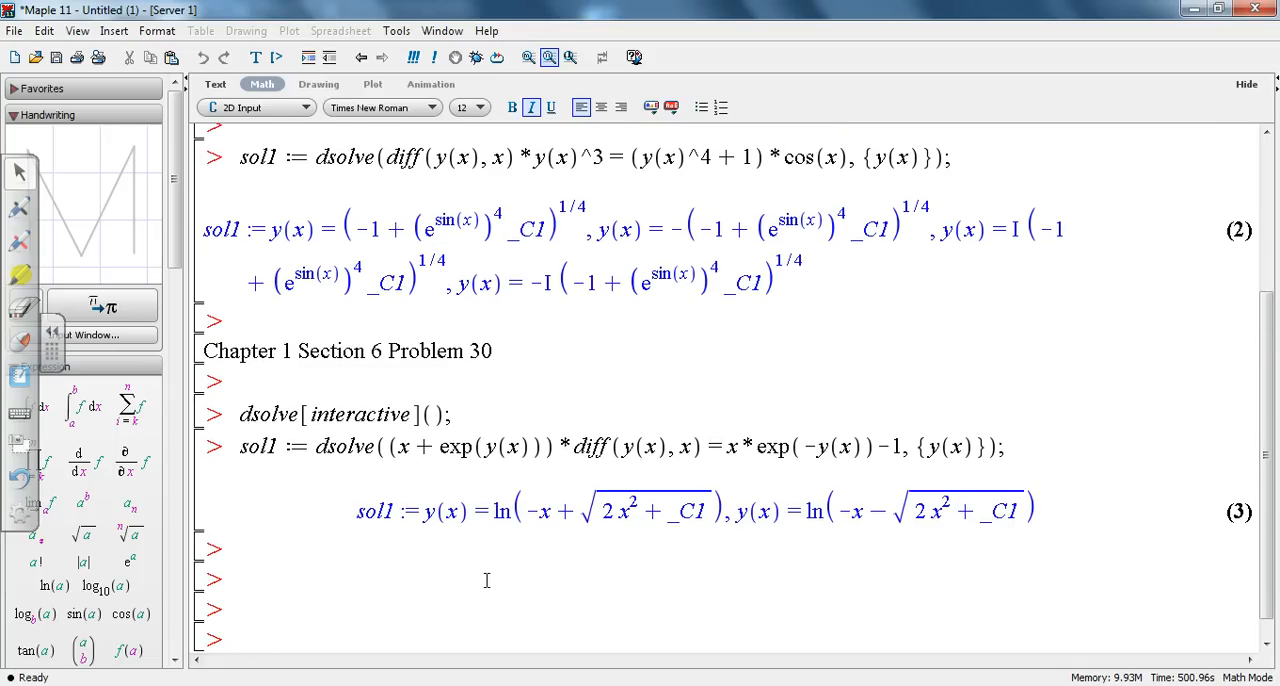
Step: Convert an empty prompt below the Problem 30 solution to text and enter the heading Chapter 1 section 8 Prolem 8
click(271, 573)
text(T)
key(BackSpace)
key(ctrl+t)
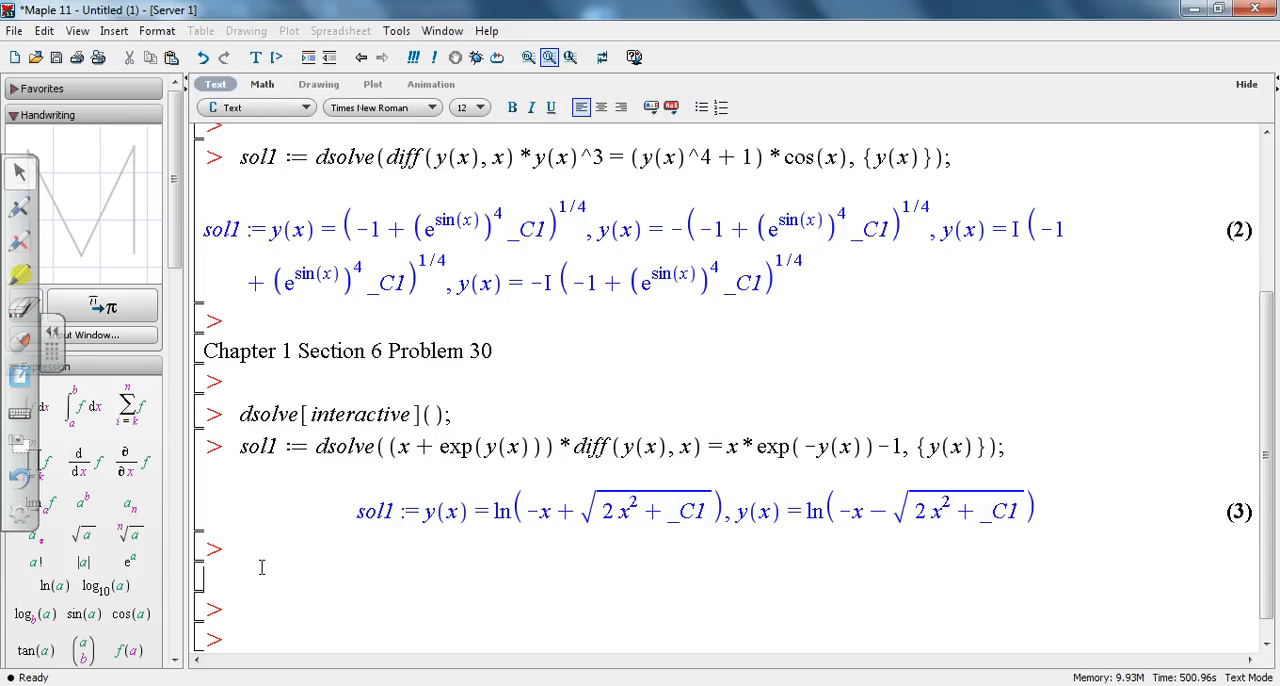
text(Chapter 1 )
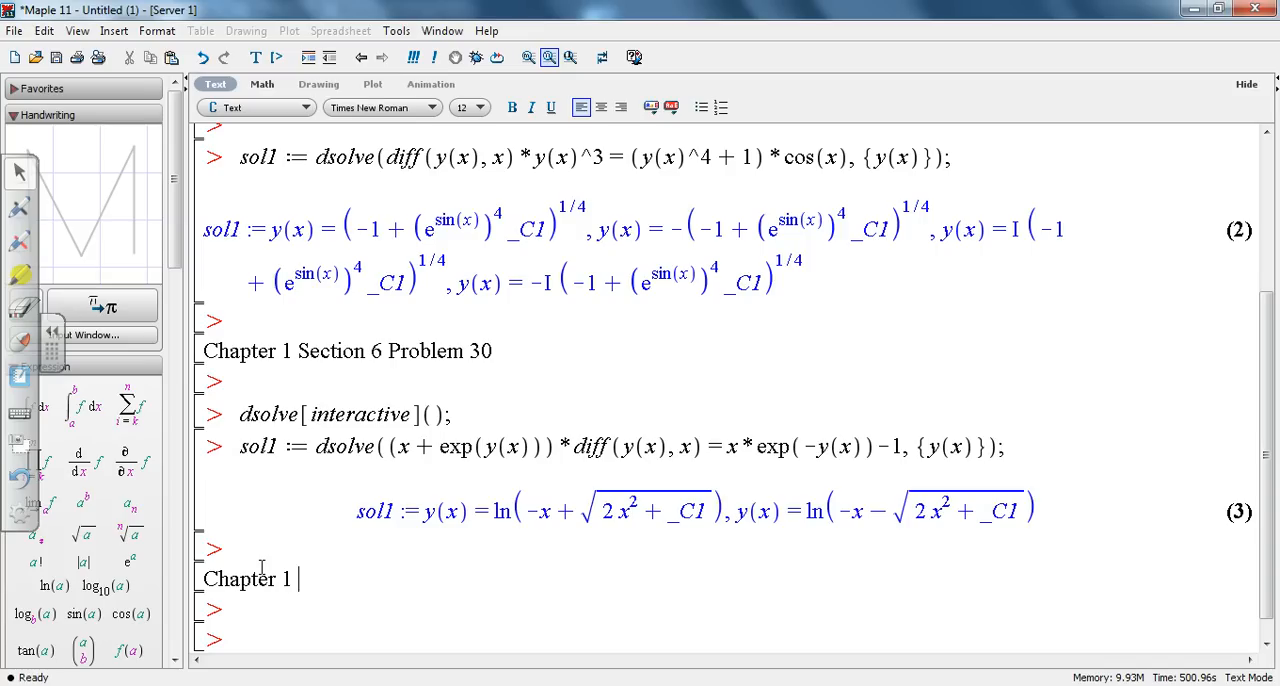
text(section 8 )
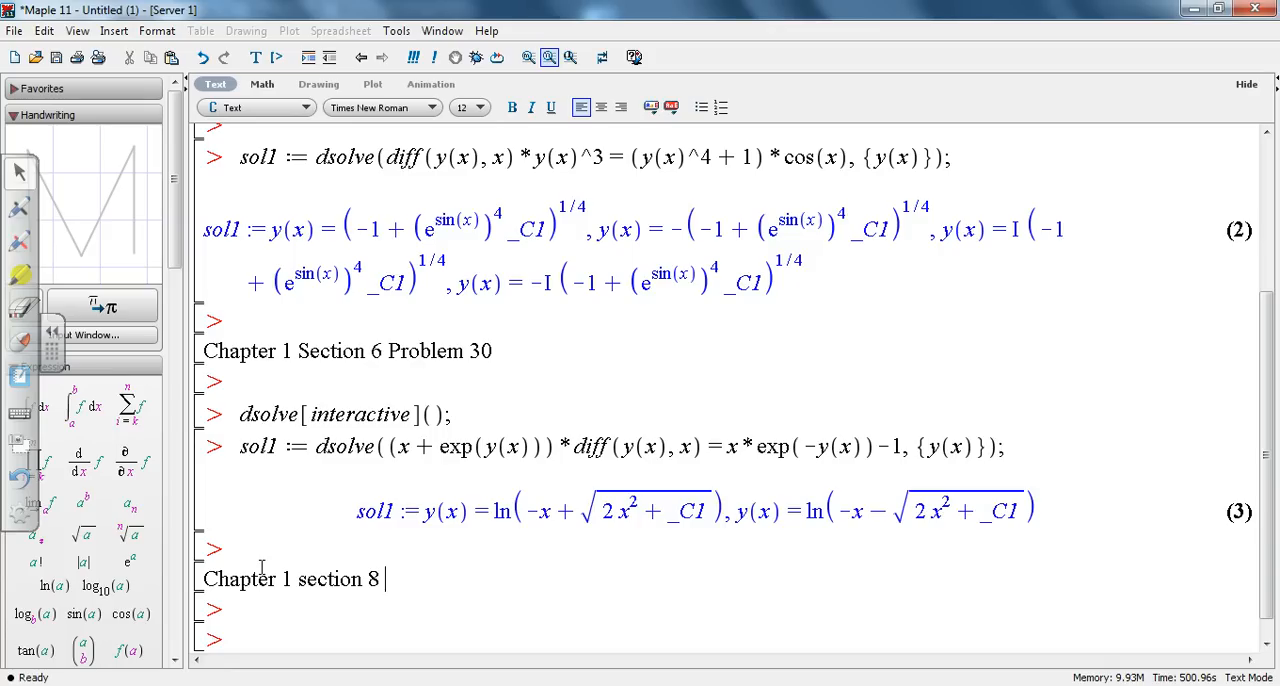
text(Prolem 8)
Step: Correct the new heading so it reads Chapter 1 section 7 Problem 8, and go to the prompt below it
key(Left)
key(Left)
key(Left)
key(Left)
key(Left)
key(Left)
key(Left)
key(Left)
key(Left)
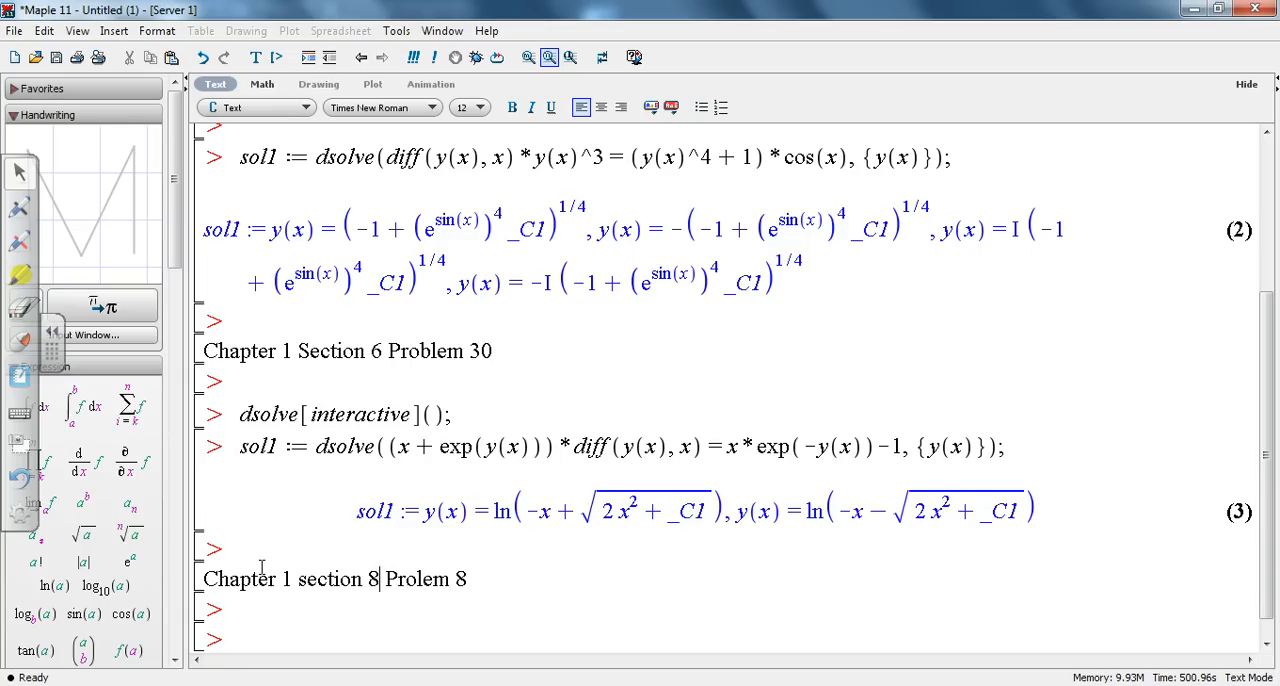
key(BackSpace)
key(BackSpace)
text(7)
key(Right)
key(Right)
key(Right)
key(Right)
text(b)
key(Right)
key(Right)
key(Right)
key(Right)
key(Right)
key(Down)
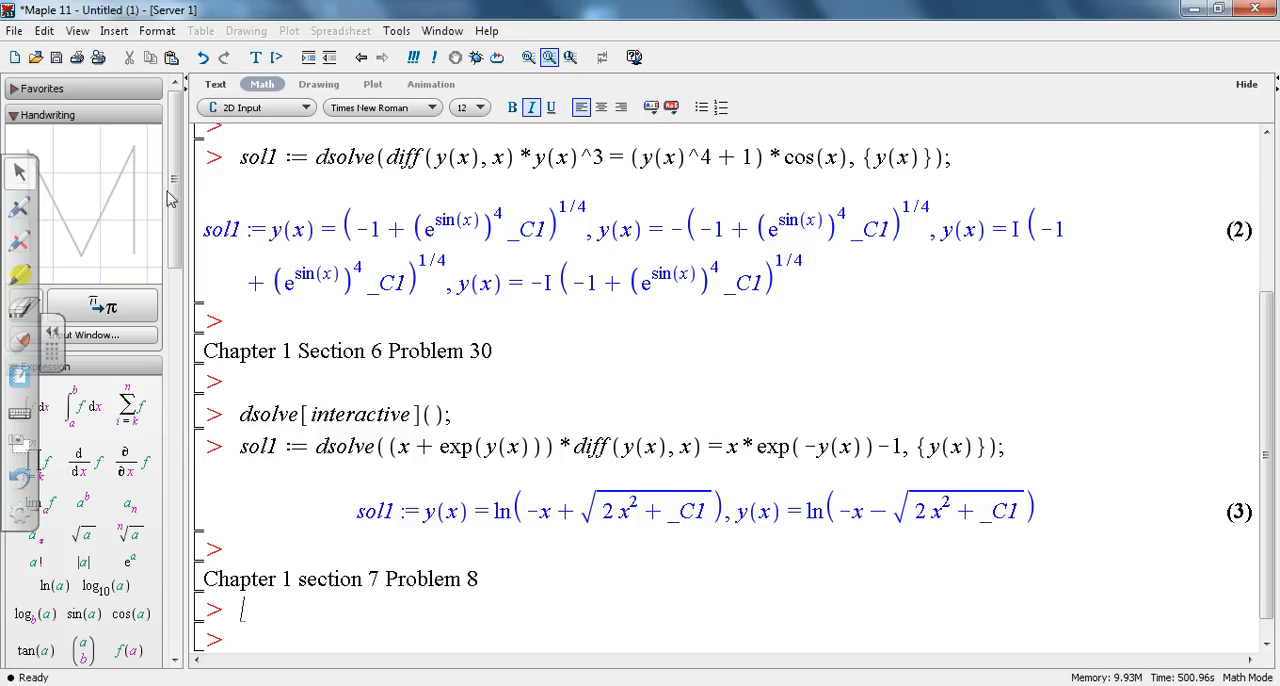
Step: Launch the ODE Analyzer assistant under the section 7 Problem 8 heading and open its differential equations for editing
click(396, 31)
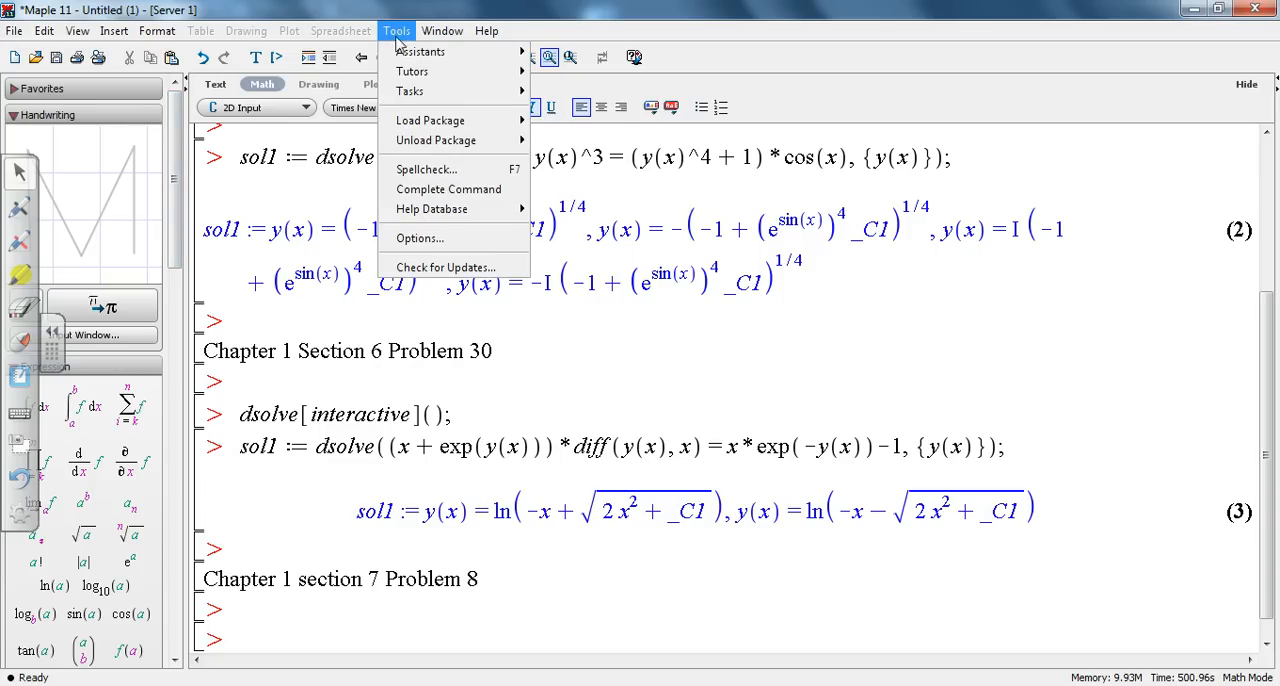
mouse_move(455, 55)
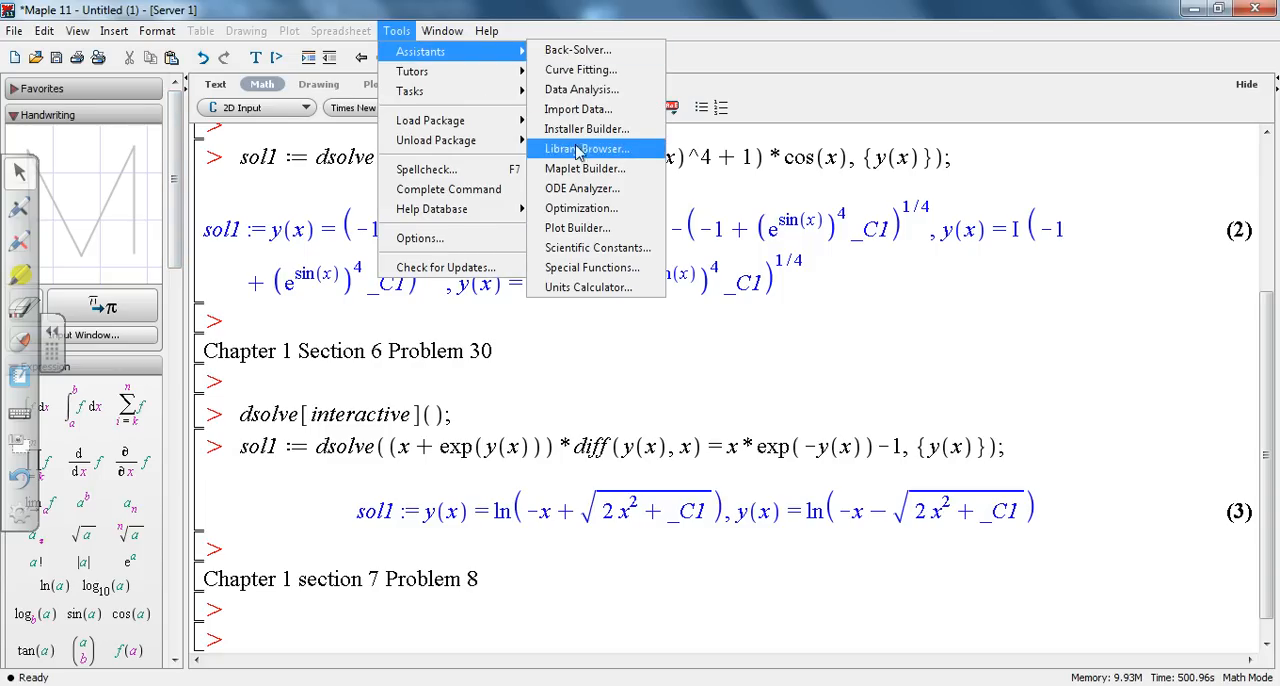
click(582, 189)
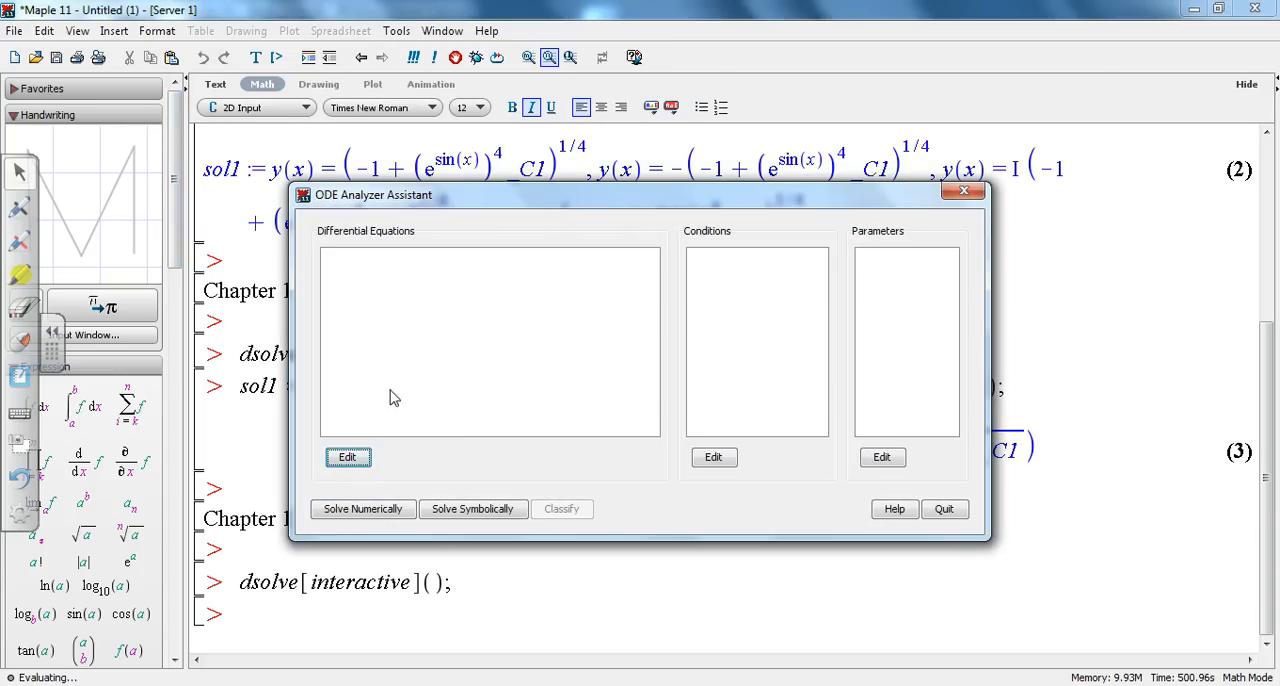
click(348, 457)
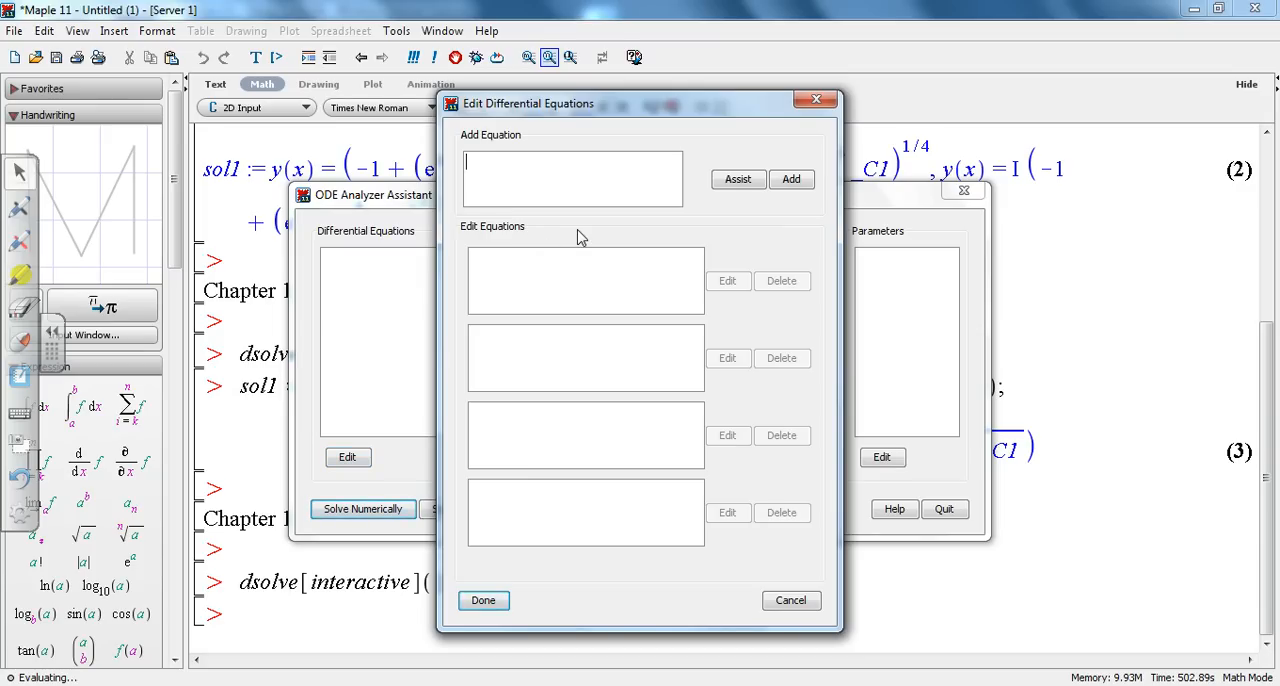
Step: Insert the first-order derivative of x with respect to t into the new equation using the Derivative Assistant
click(738, 179)
click(596, 354)
text(x)
click(707, 354)
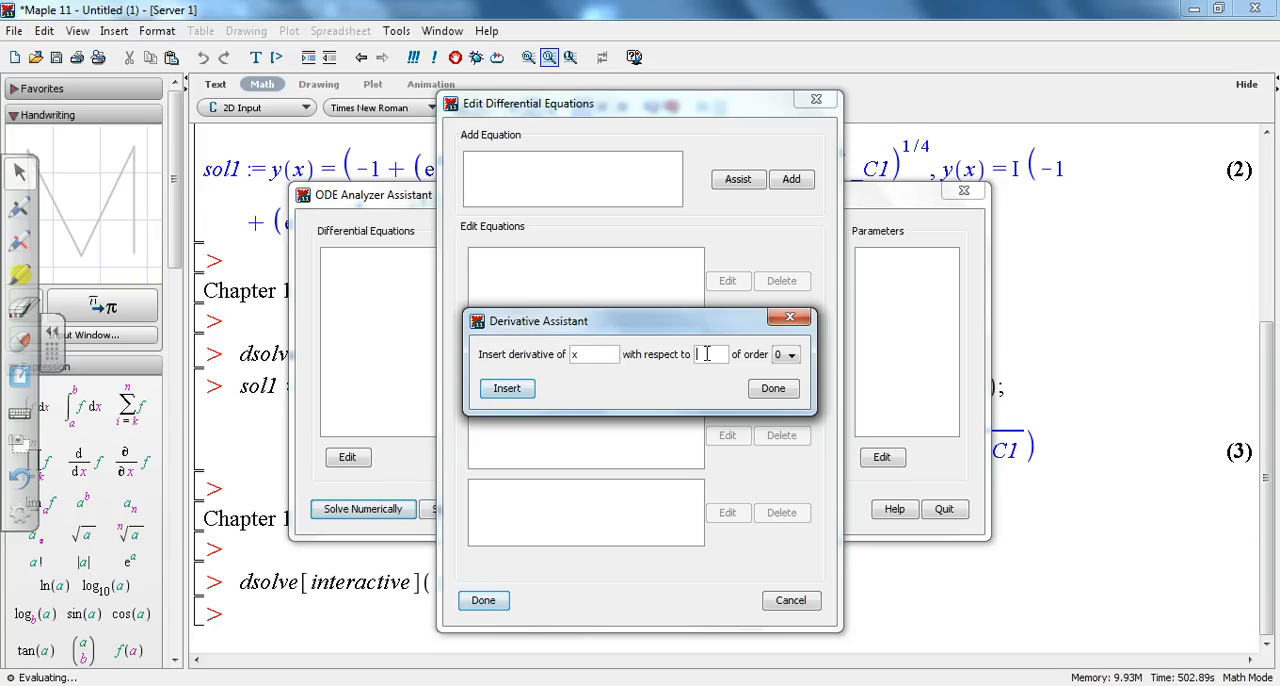
text(t)
click(791, 354)
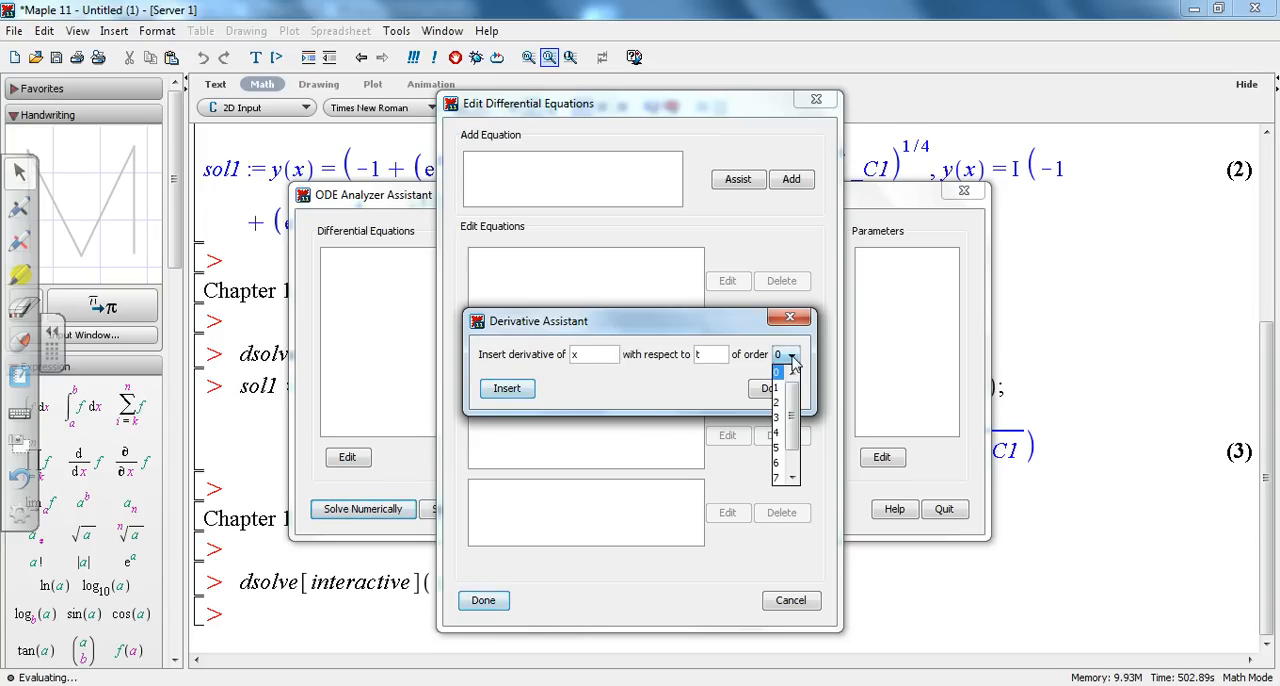
click(778, 387)
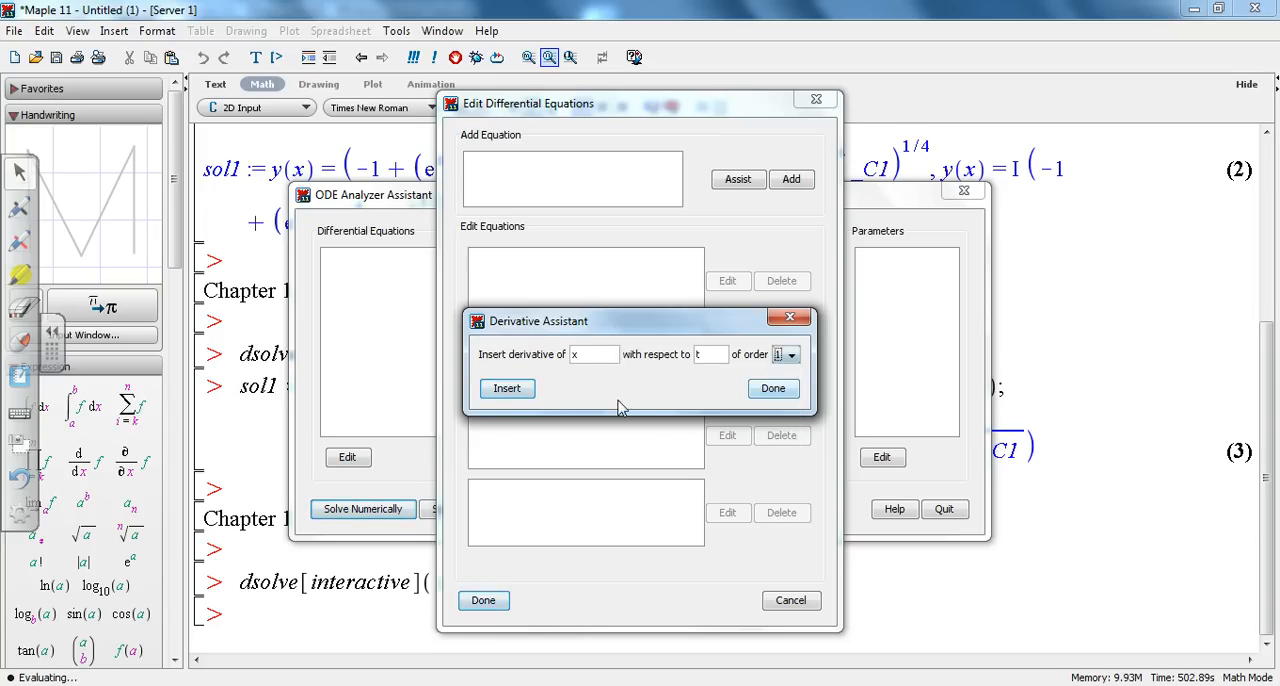
click(517, 391)
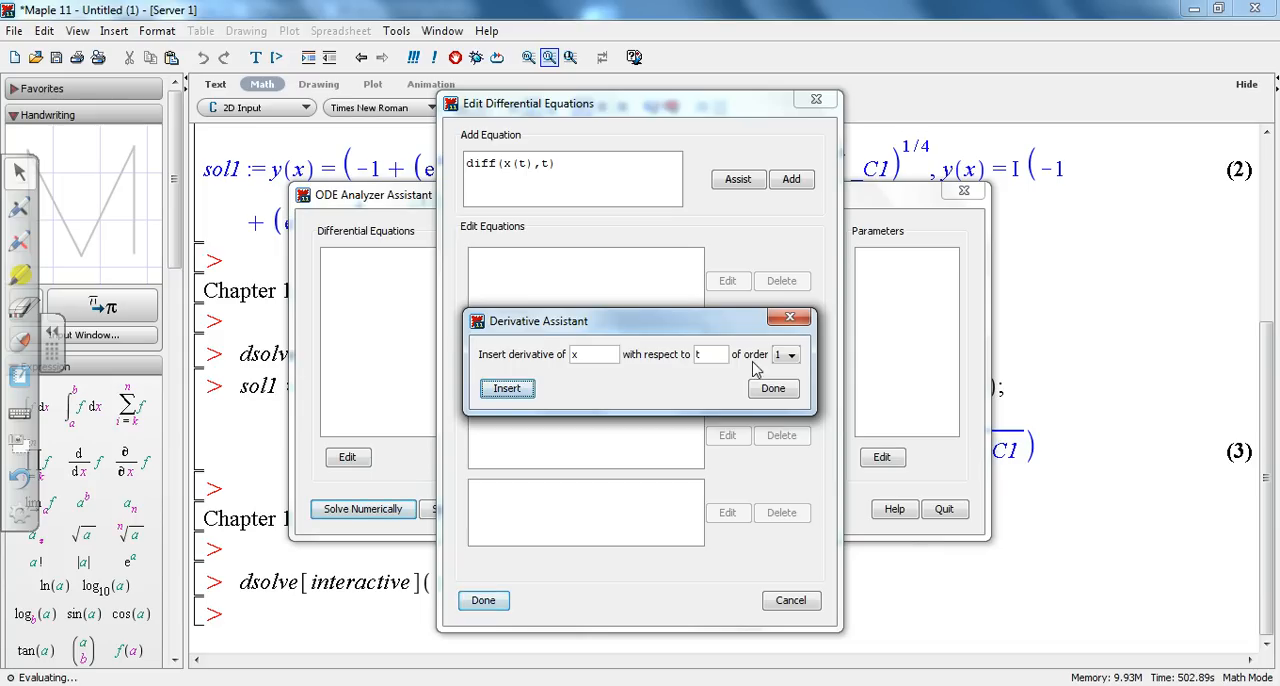
Step: Insert x(t) twice after the derivative as an order 0 term and close the Derivative Assistant
click(791, 360)
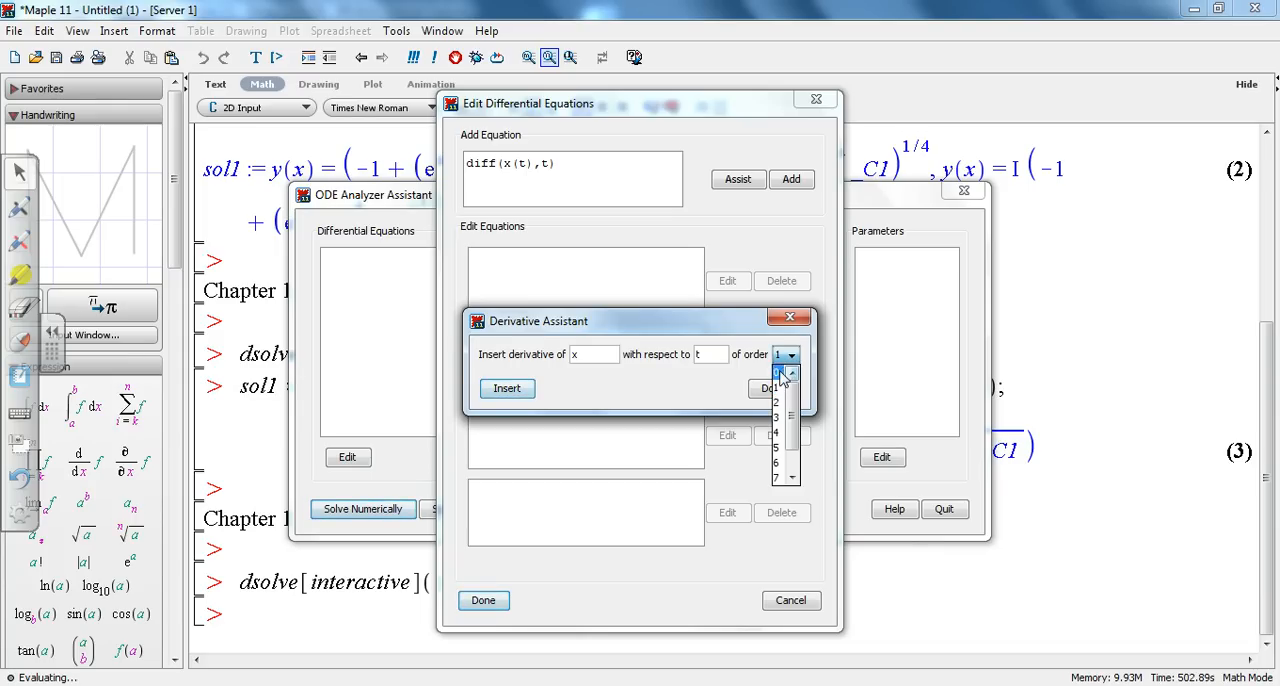
click(782, 371)
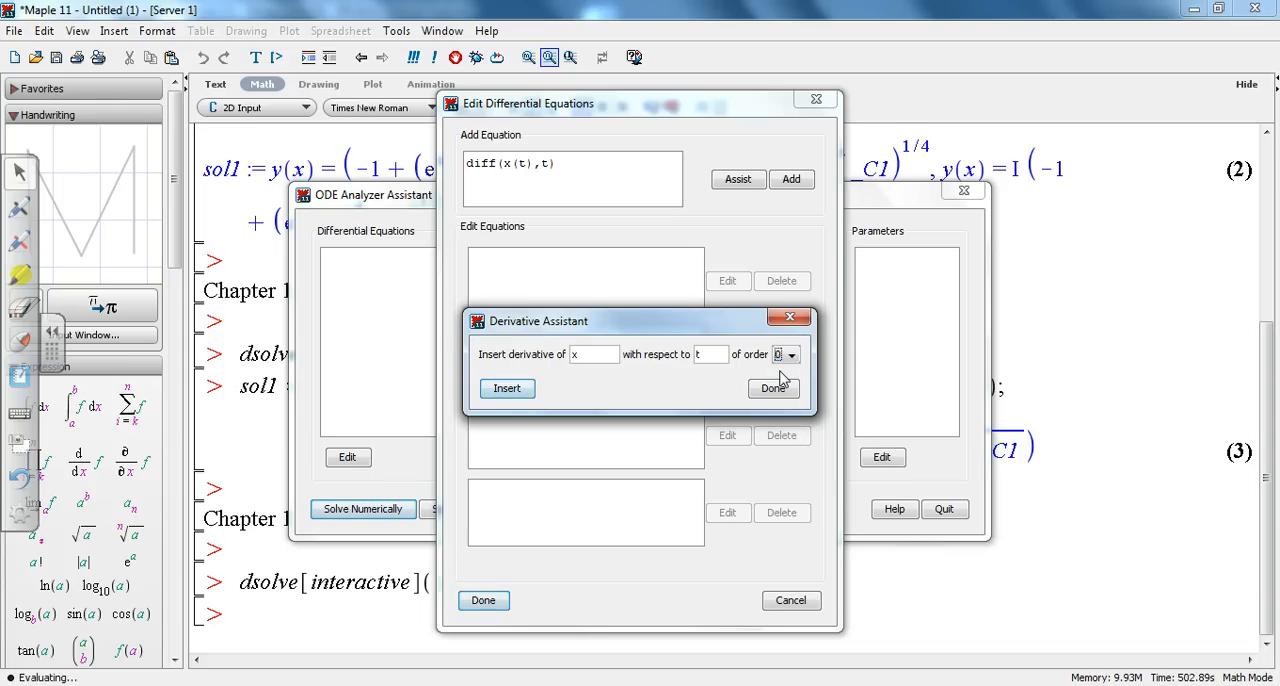
click(508, 390)
click(507, 390)
click(773, 389)
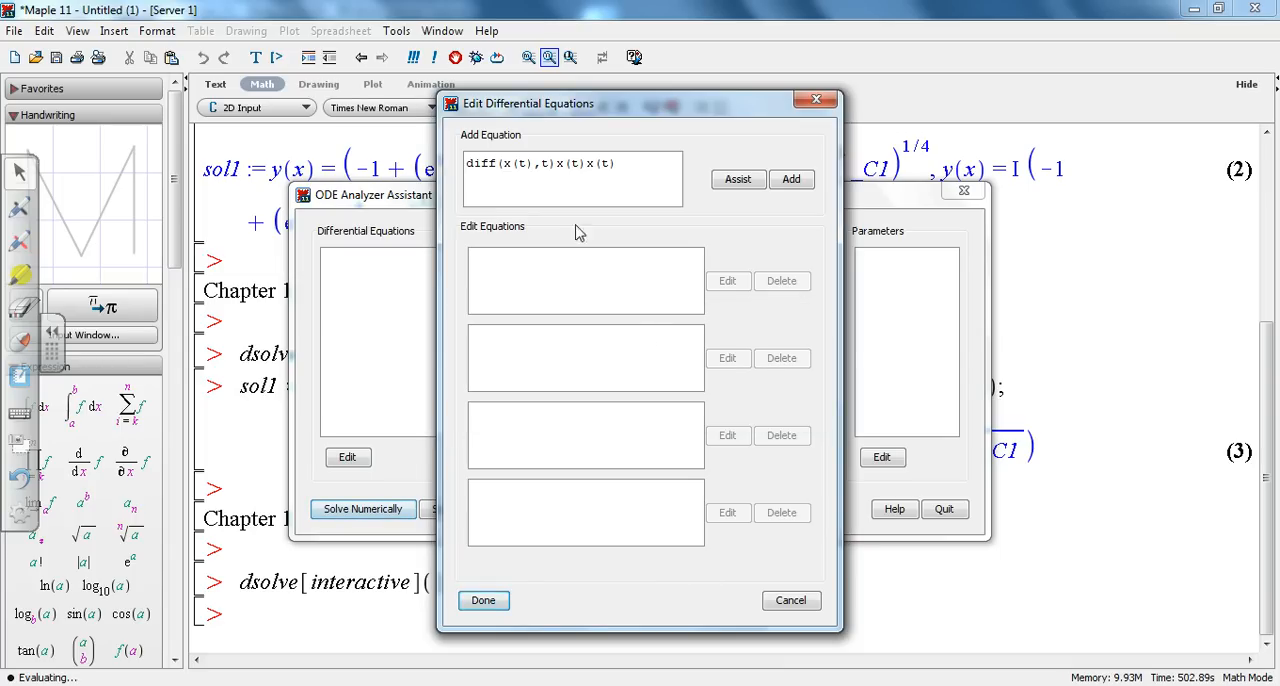
Step: Complete the equation so it reads diff(x(t),t)=7*x(t)*(x(t)-13)
click(557, 163)
text(=7*)
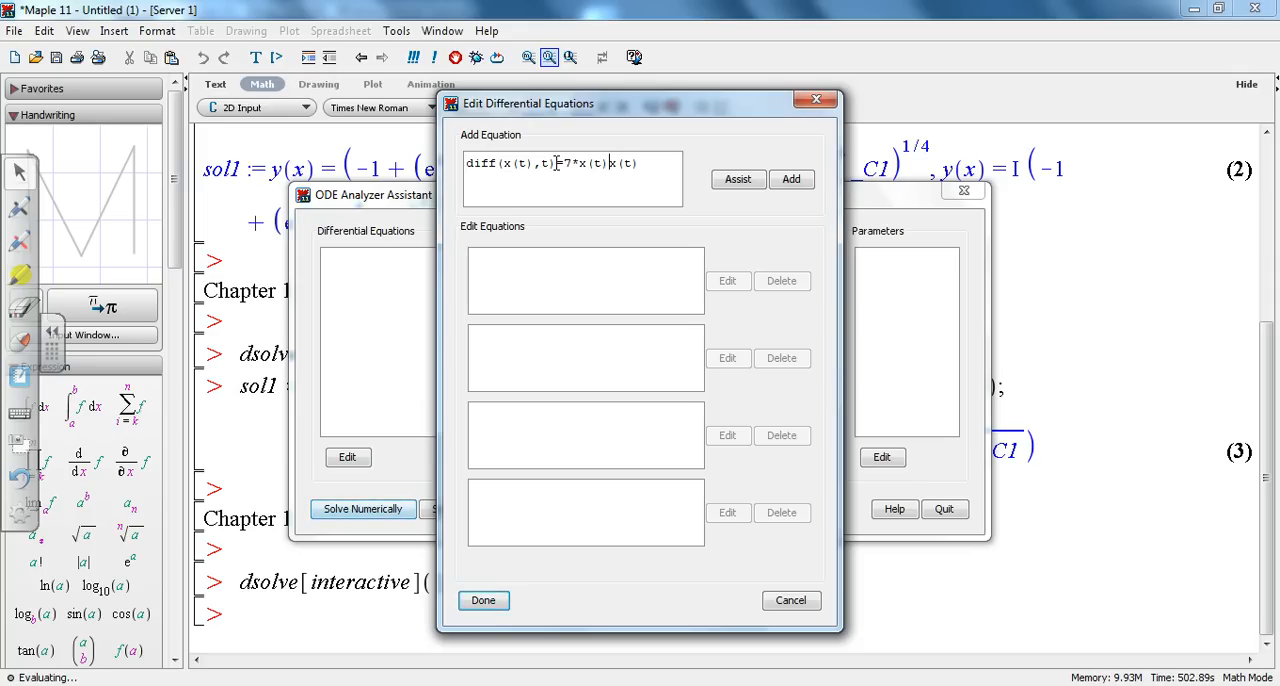
text(*(x(t)-13))
Step: Add the completed Problem 8 equation to the equation list and finish editing the differential equations
click(740, 181)
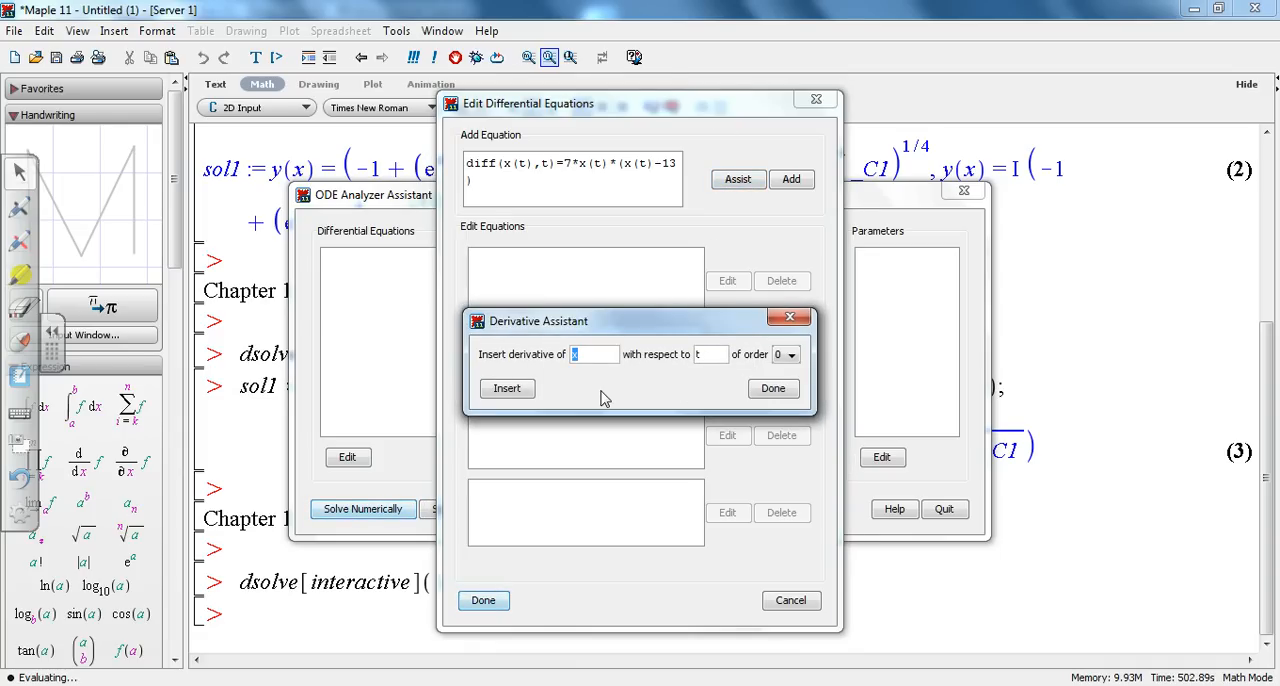
click(775, 392)
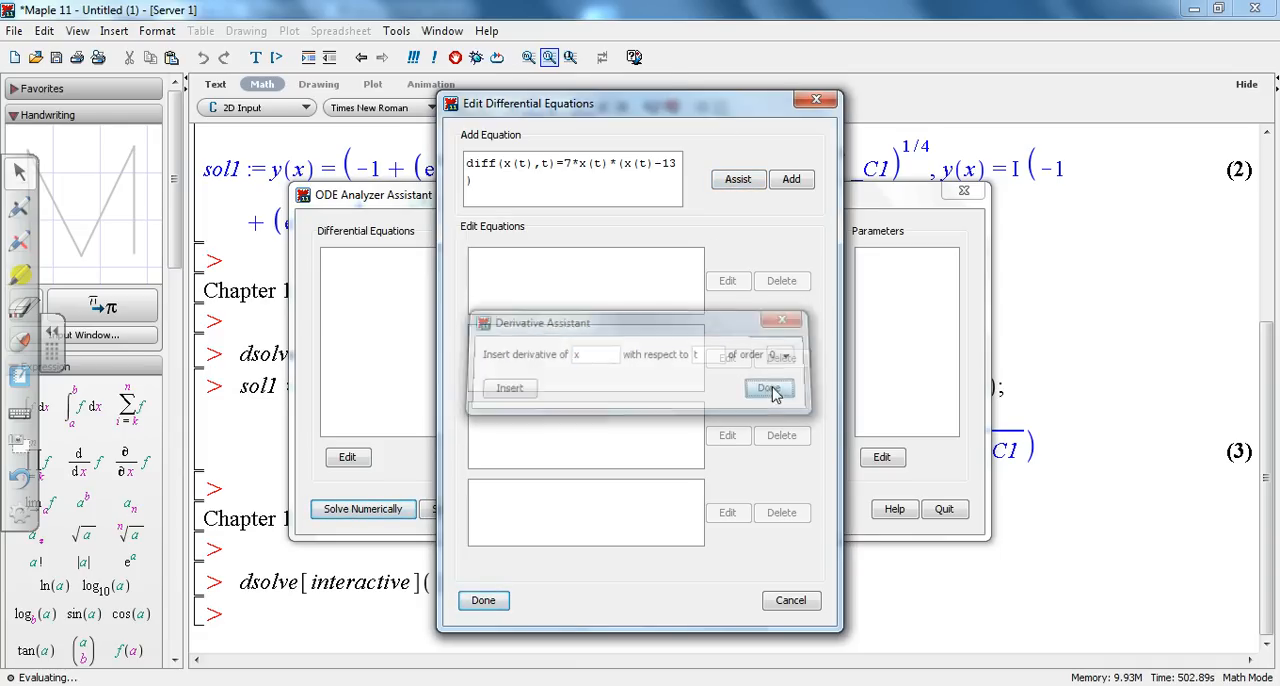
click(792, 182)
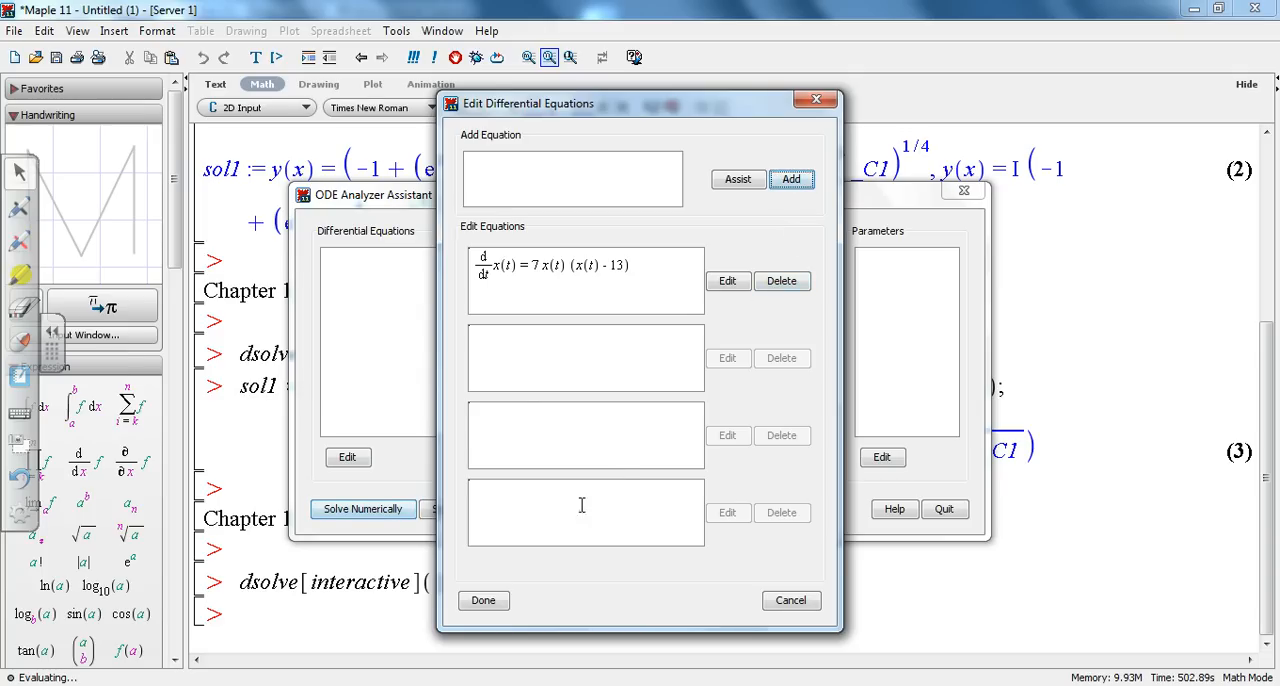
click(484, 601)
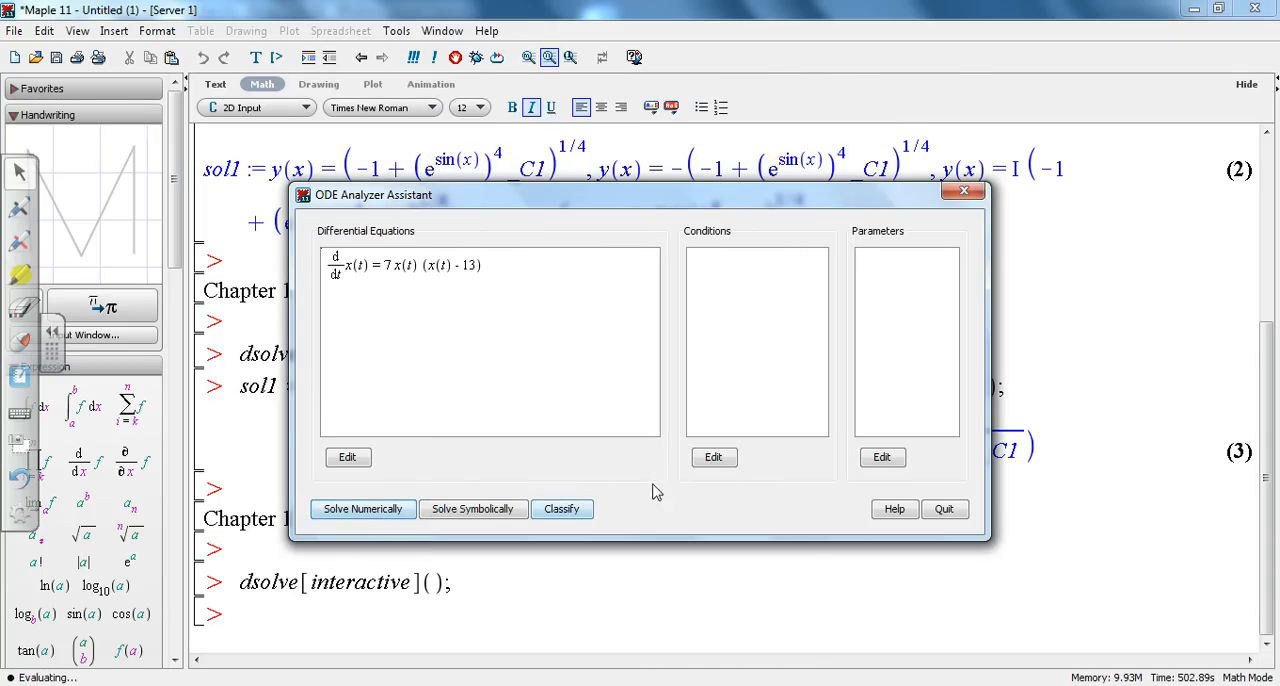
Step: Add the initial condition x(0) = 17 and finish editing the conditions
click(714, 457)
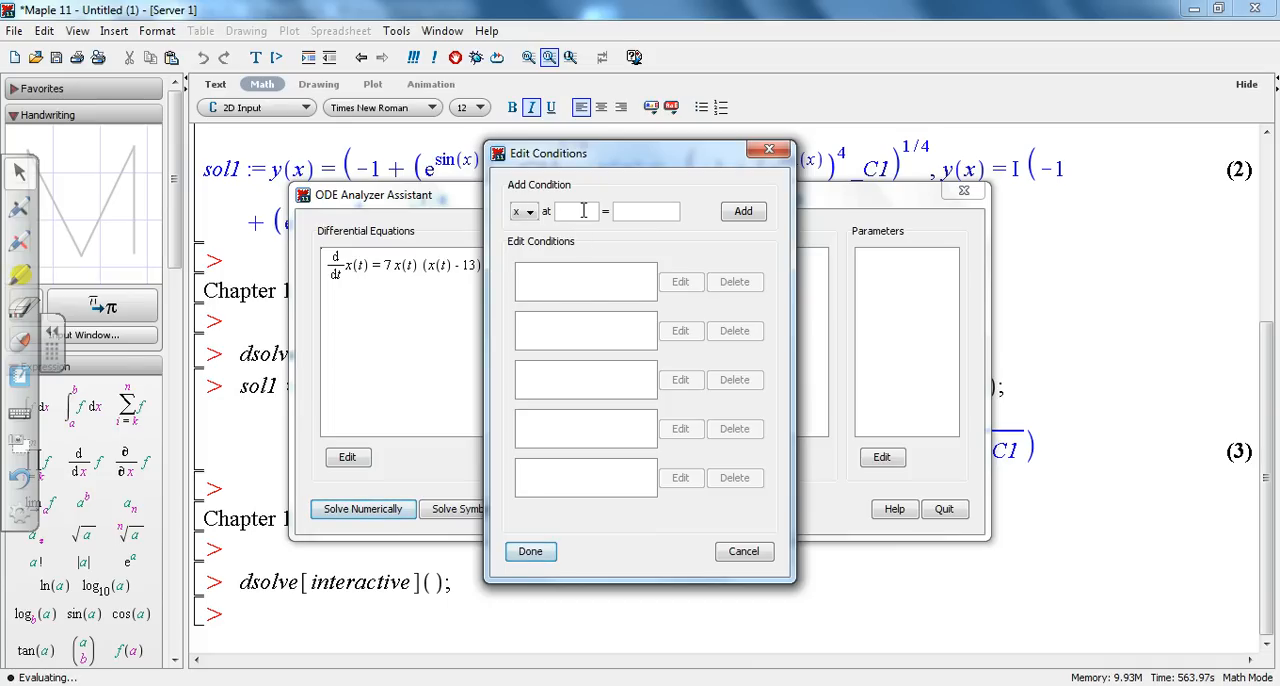
click(642, 211)
text(17)
click(737, 211)
click(535, 556)
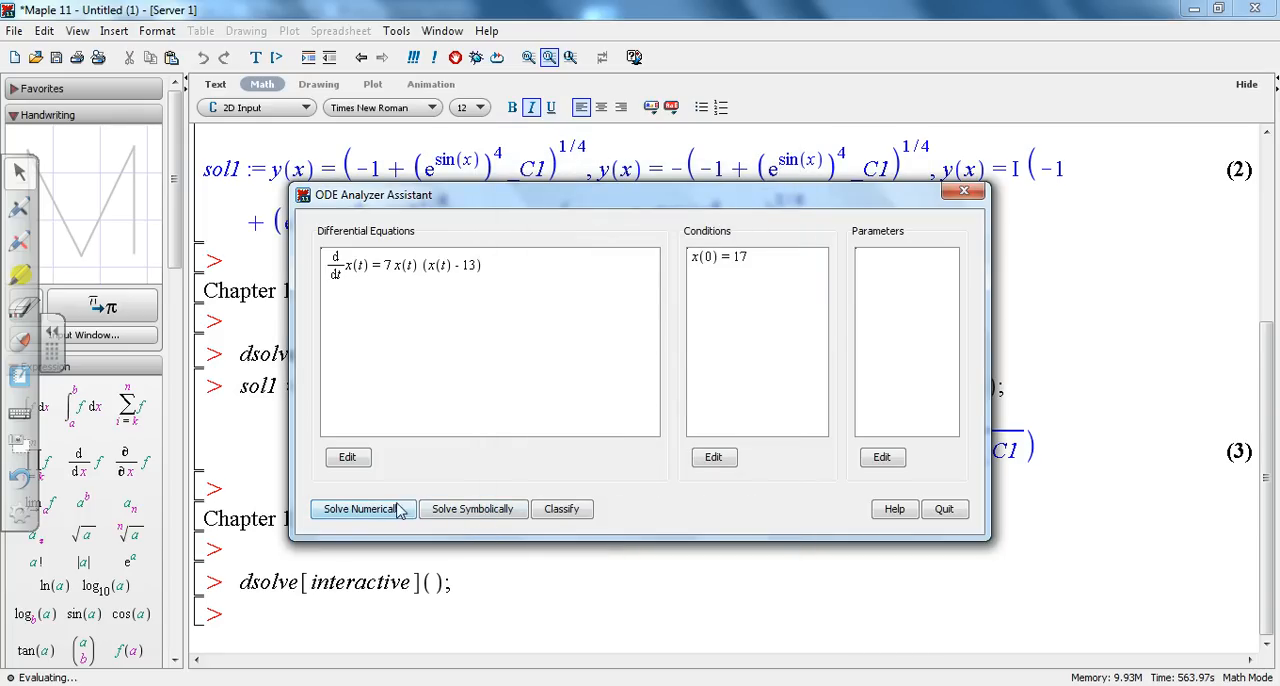
Step: Solve the Problem 8 initial value problem symbolically with the default method and show the corresponding Maple commands
click(468, 511)
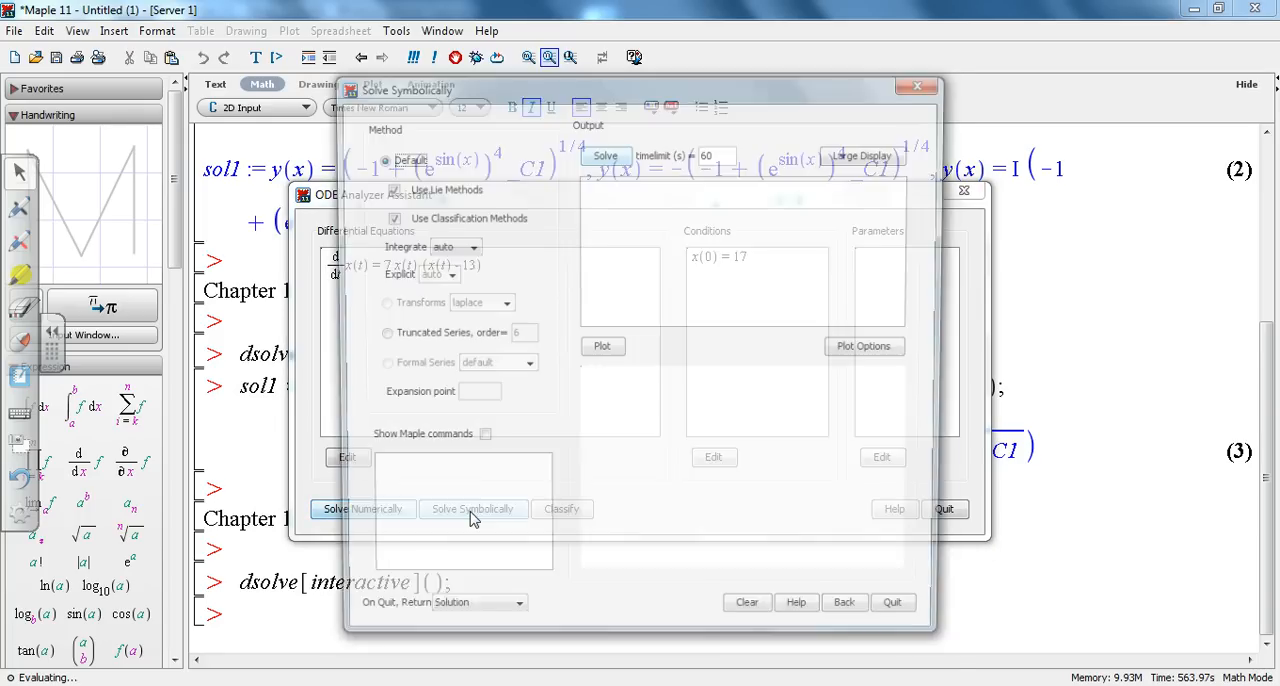
click(606, 153)
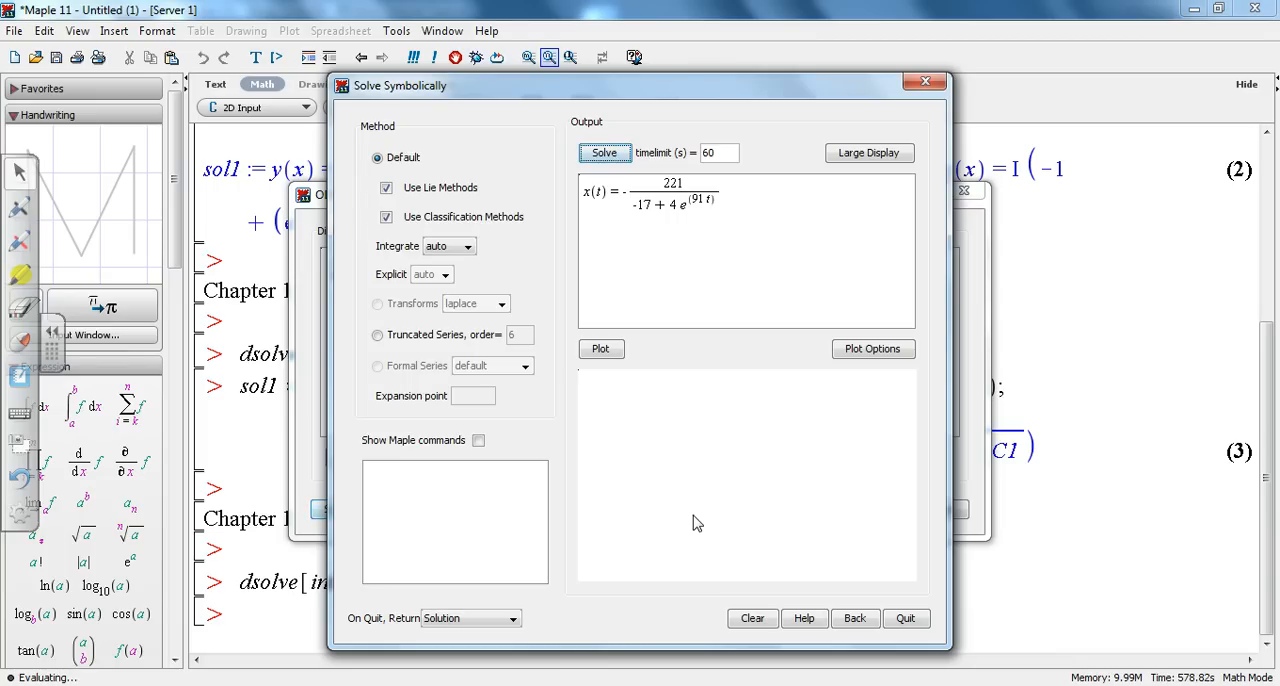
click(478, 440)
Step: Copy the generated dsolve command, close the ODE Analyzer, and run the command in the worksheet under the section 7 Problem 8 heading
drag(480, 535, 366, 451)
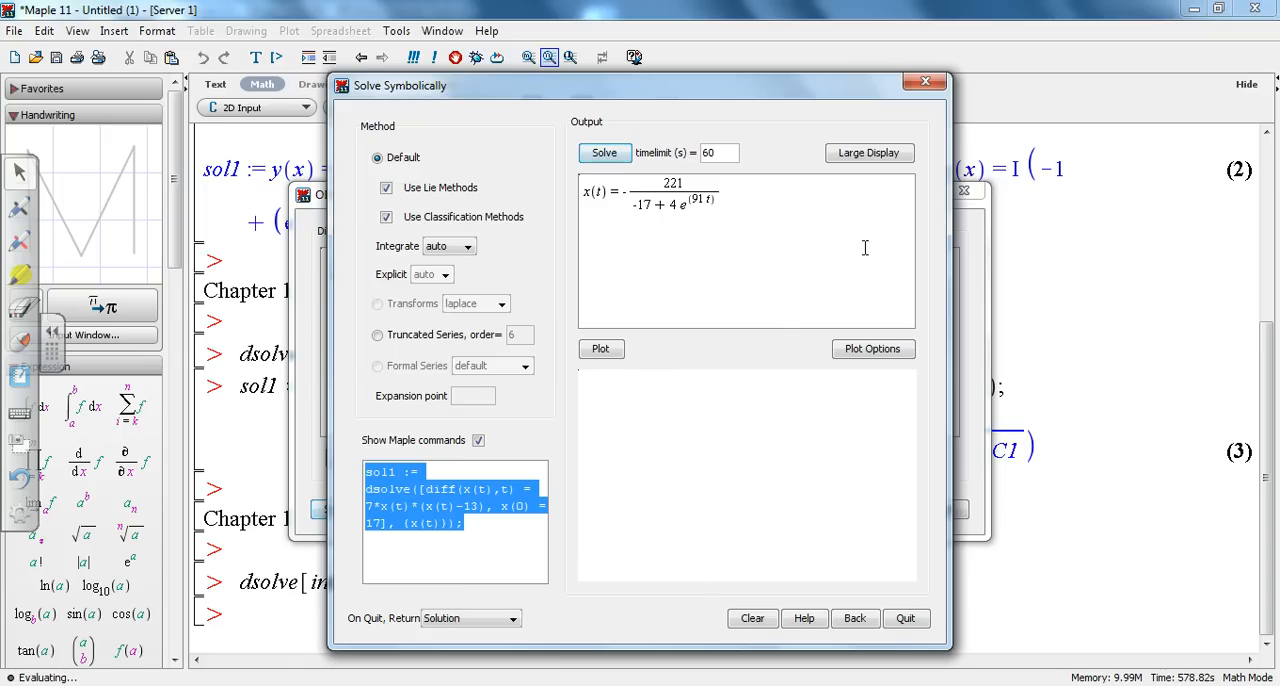
click(893, 158)
click(952, 100)
click(925, 83)
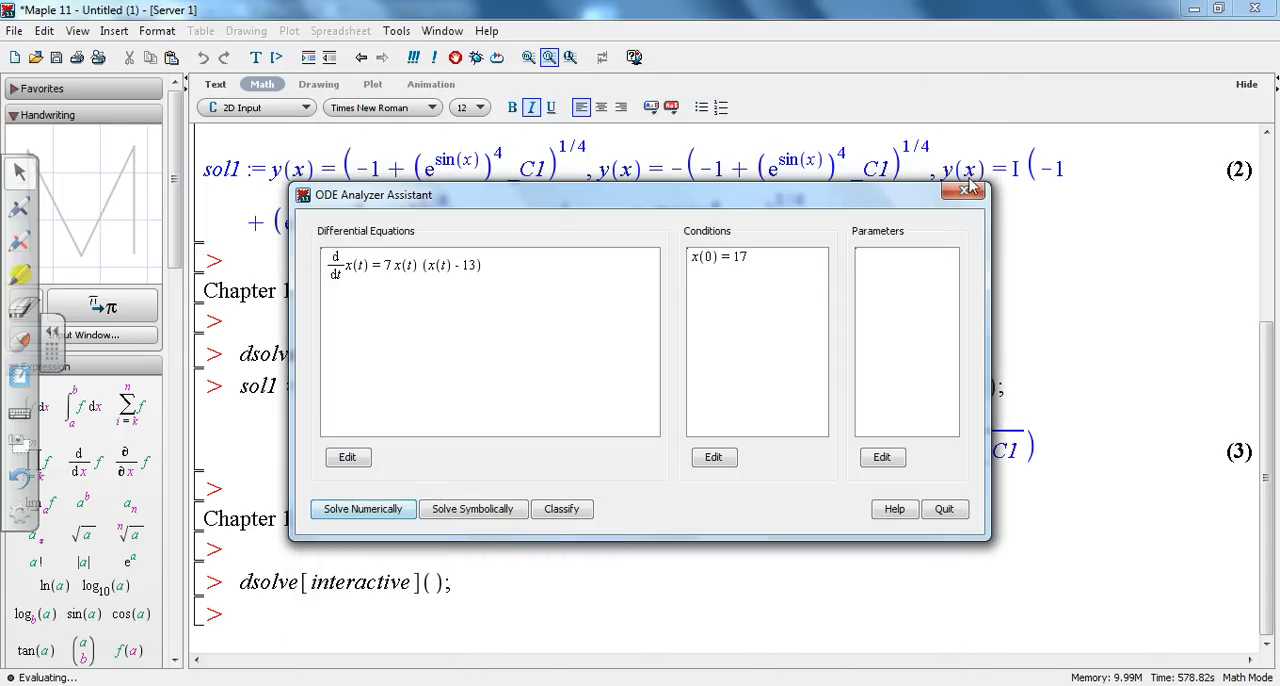
click(968, 189)
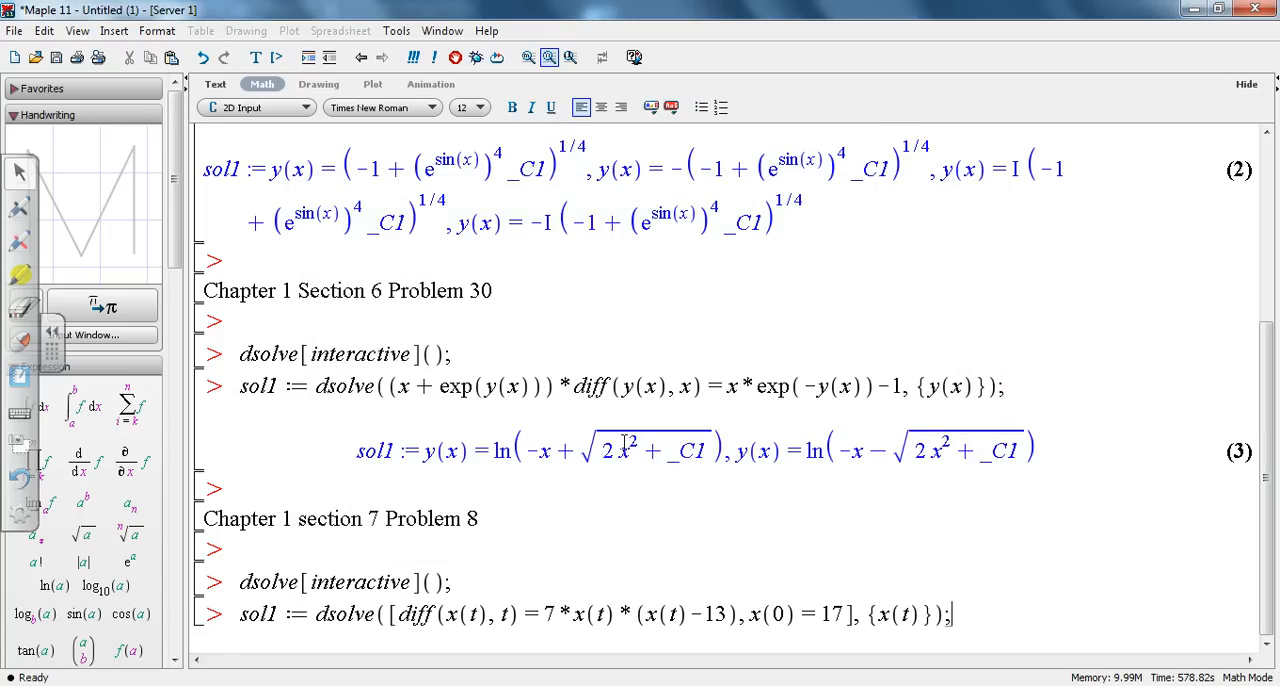
key(Return)
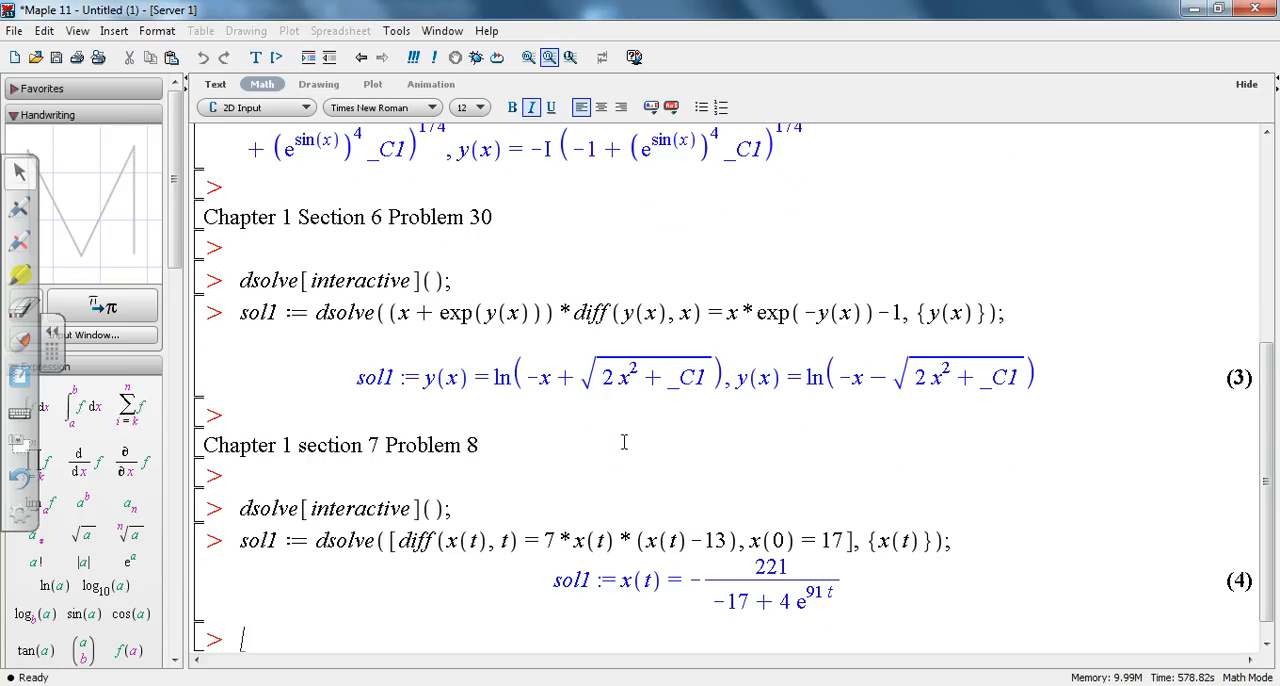